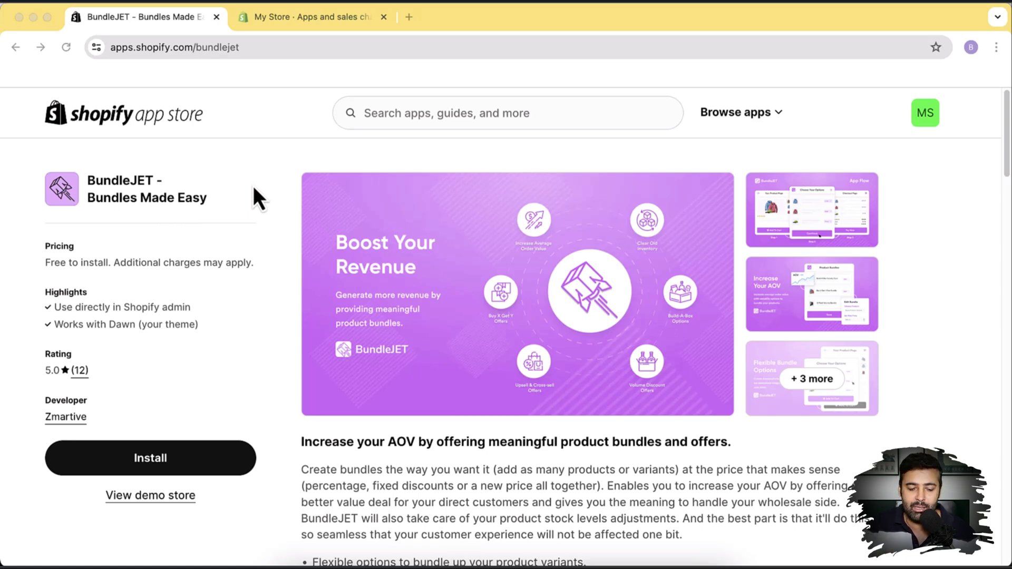
# Examine the BundleJET listing's description, pricing, reviews and enlarged promotional image.
pyautogui.scroll(-15, 273, 219)
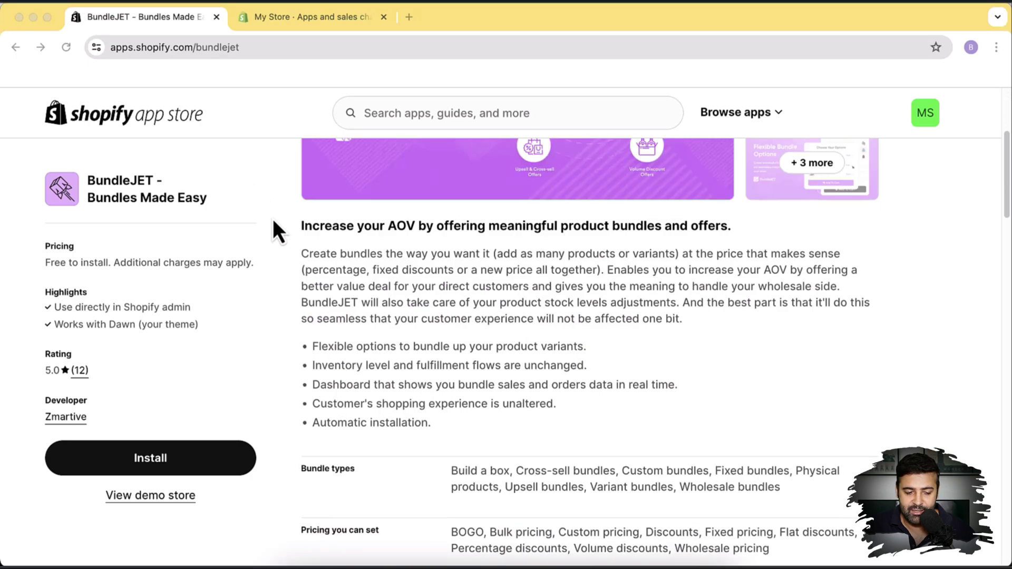
pyautogui.scroll(3, 273, 220)
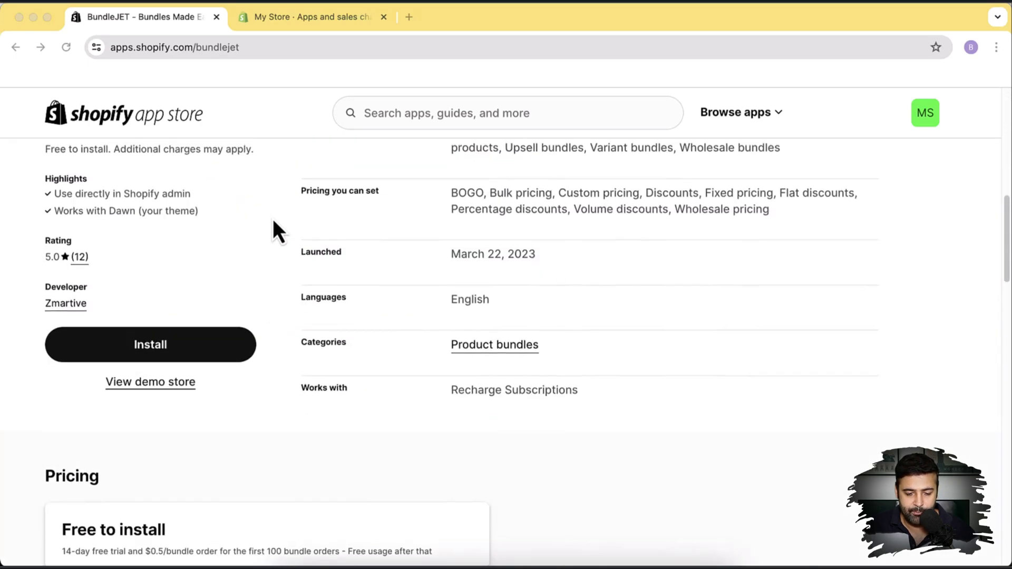
pyautogui.scroll(-8, 273, 219)
pyautogui.scroll(3, 226, 242)
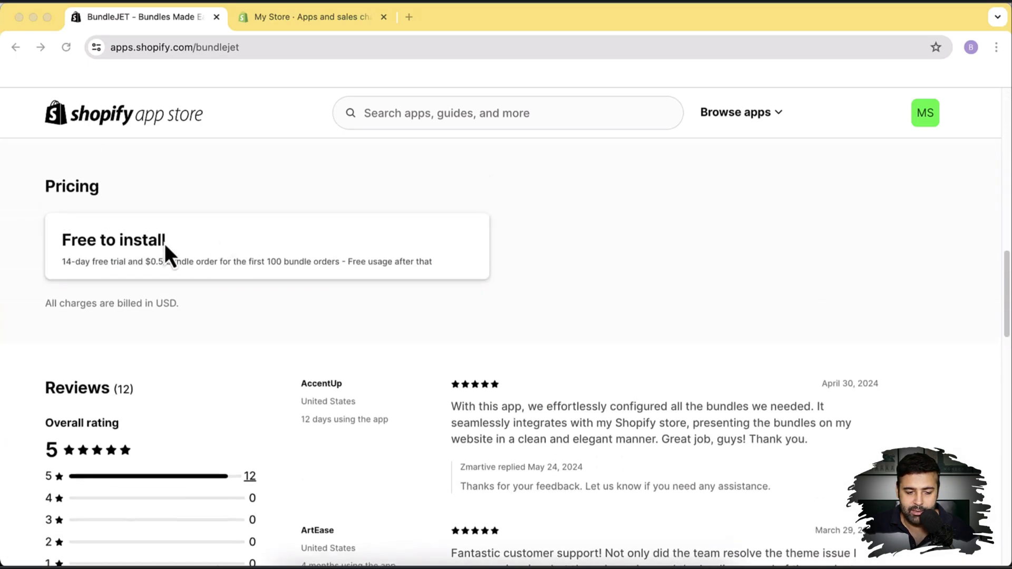
pyautogui.click(64, 263)
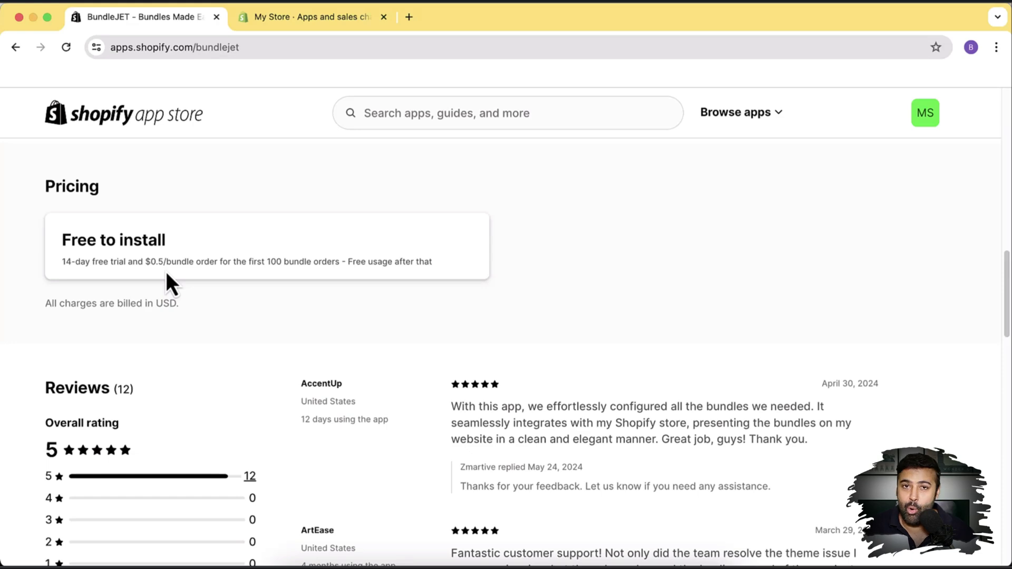
pyautogui.scroll(-4, 591, 284)
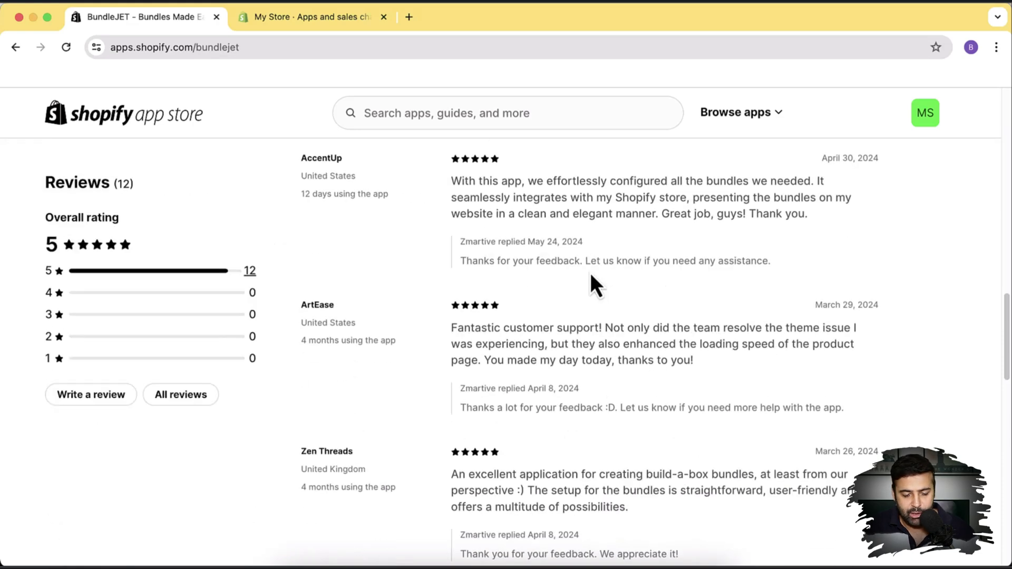
pyautogui.scroll(-4, 591, 274)
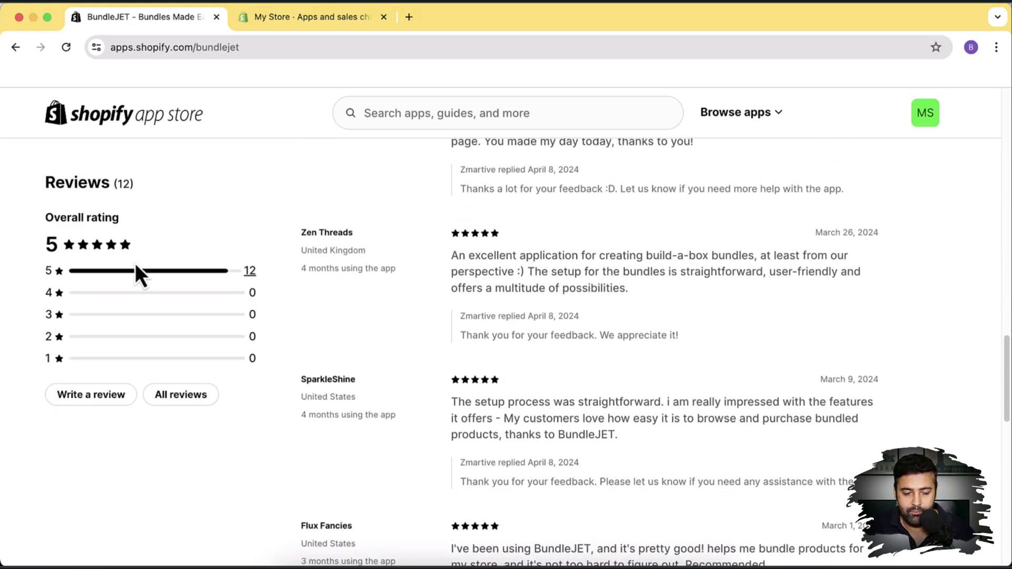
pyautogui.scroll(15, 667, 324)
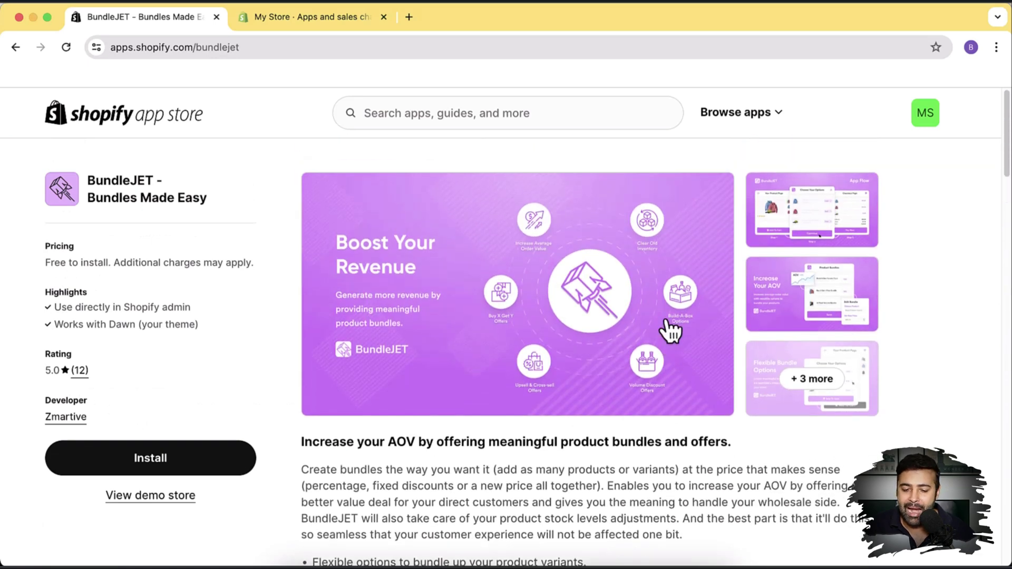
pyautogui.click(565, 298)
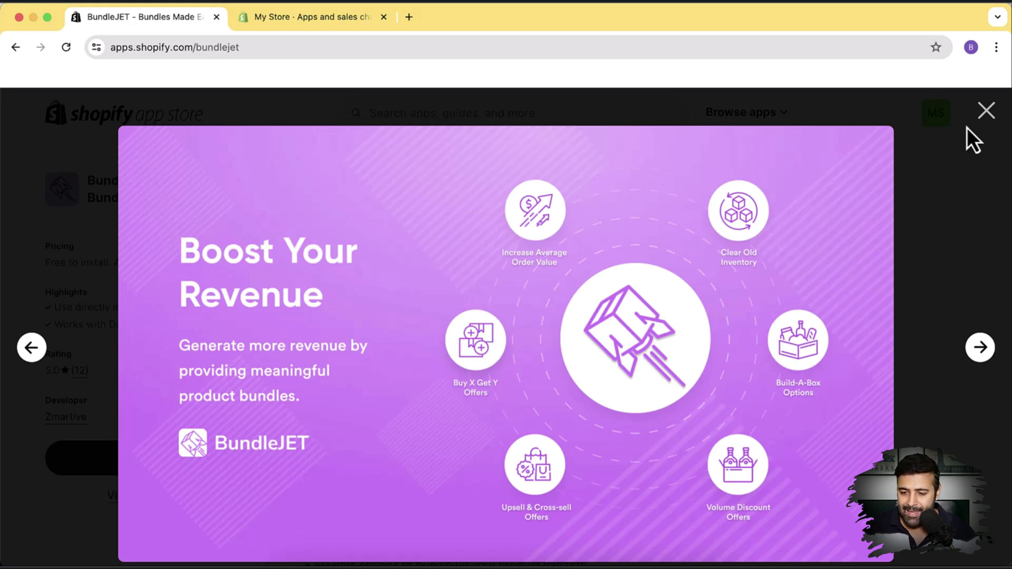
pyautogui.click(982, 115)
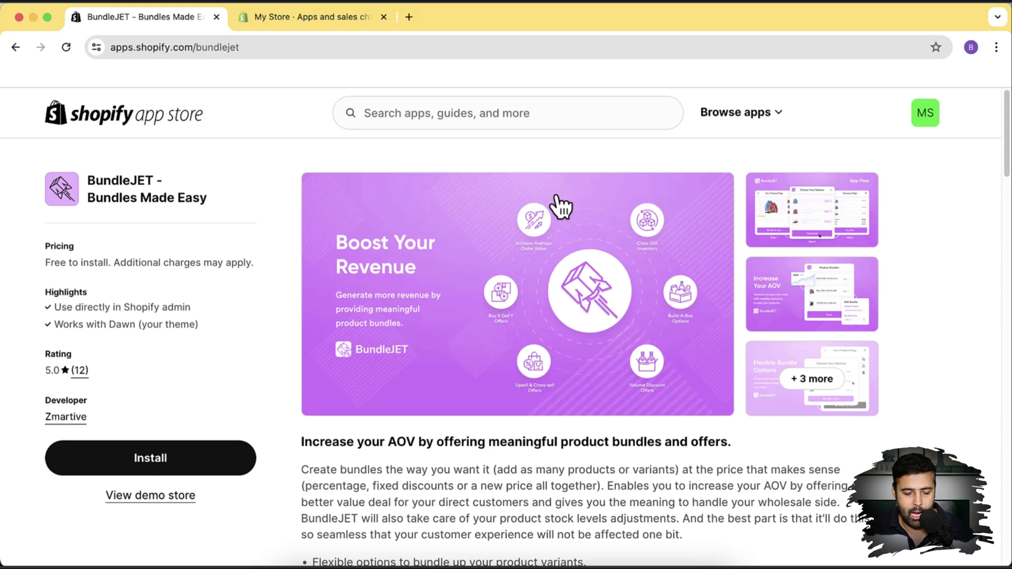
# Install the BundleJET app on the store.
pyautogui.click(236, 467)
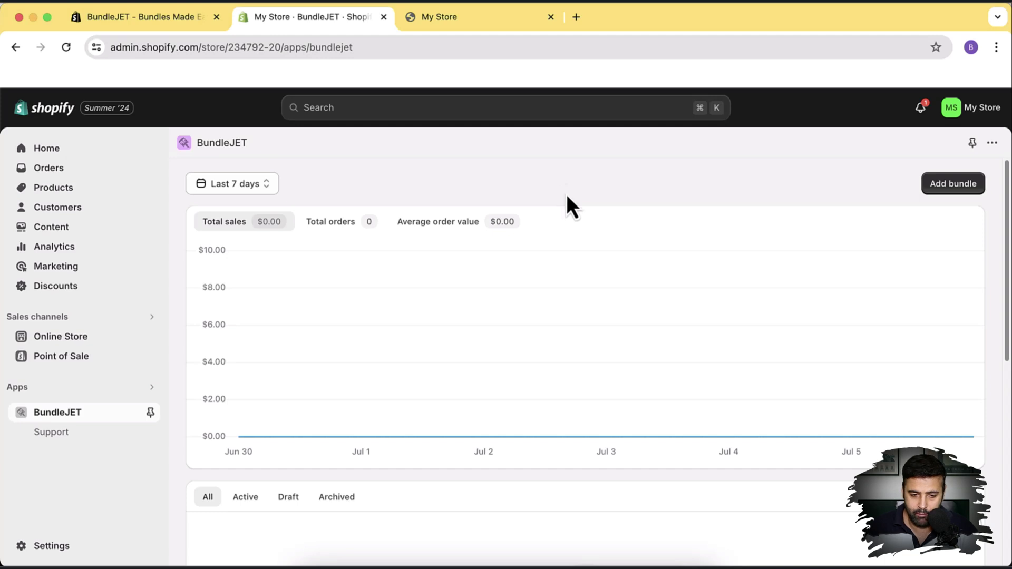
# Review the products offered on the store's public home page.
pyautogui.click(484, 21)
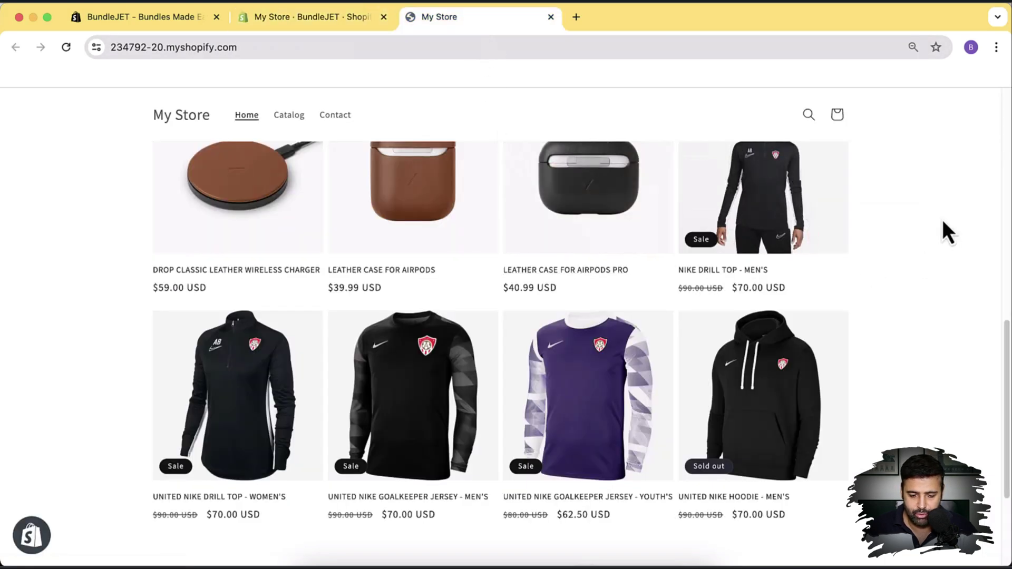
pyautogui.scroll(-2, 942, 220)
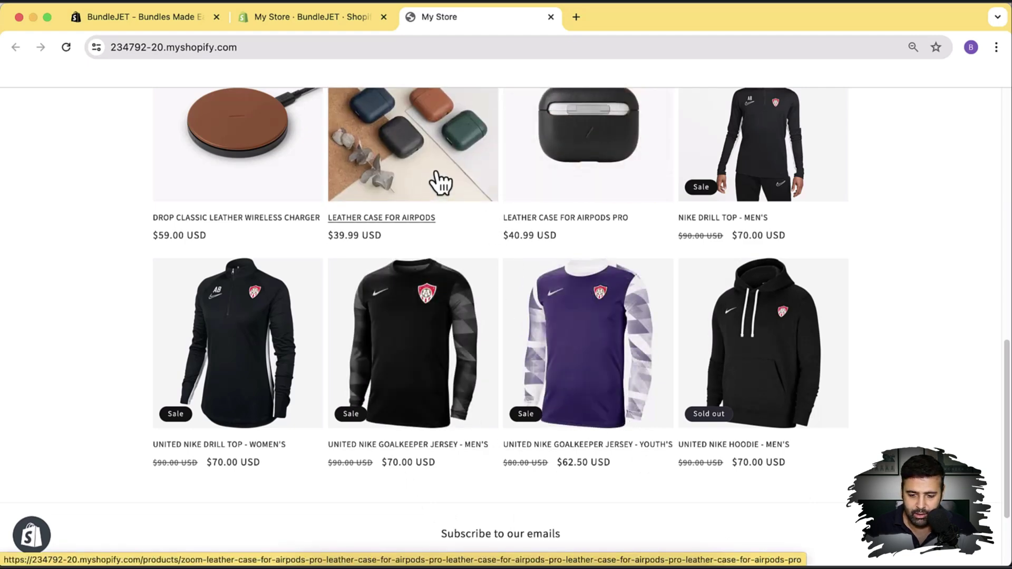
pyautogui.scroll(1, 986, 335)
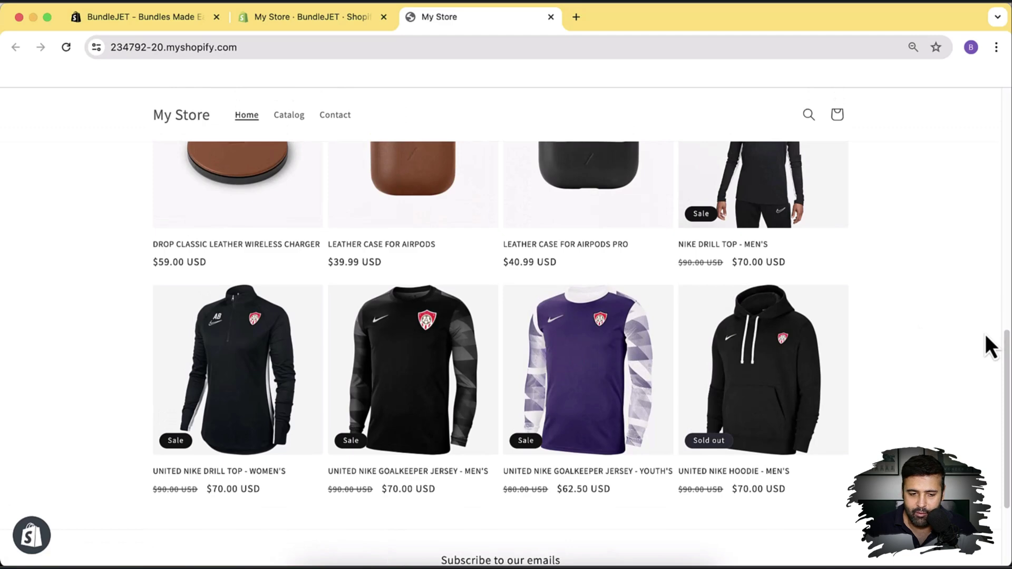
# Start a new bundle in BundleJET and title it "Buy 2 T-shirts Get 1 AirPod Case Free".
pyautogui.click(330, 24)
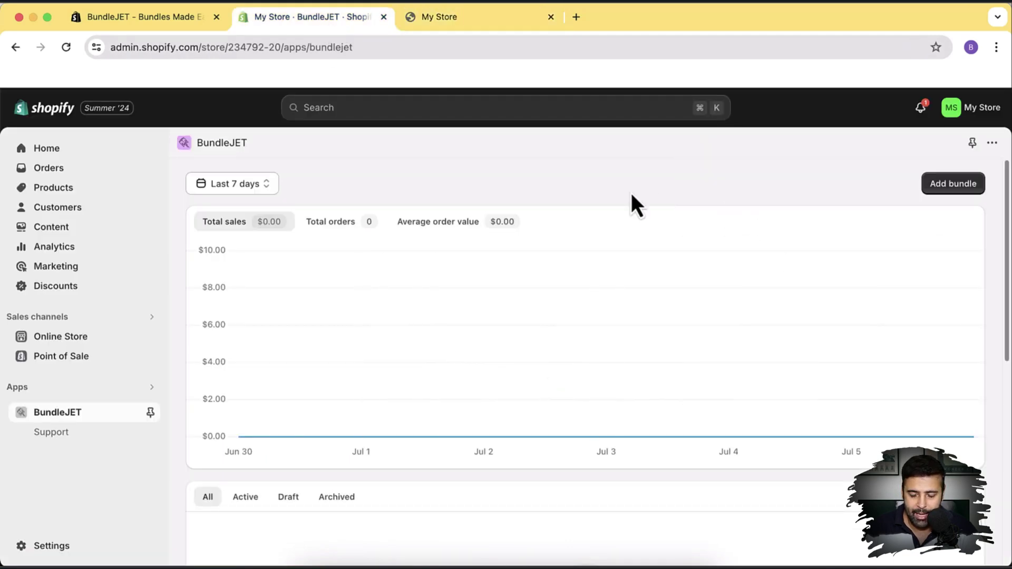
pyautogui.click(940, 184)
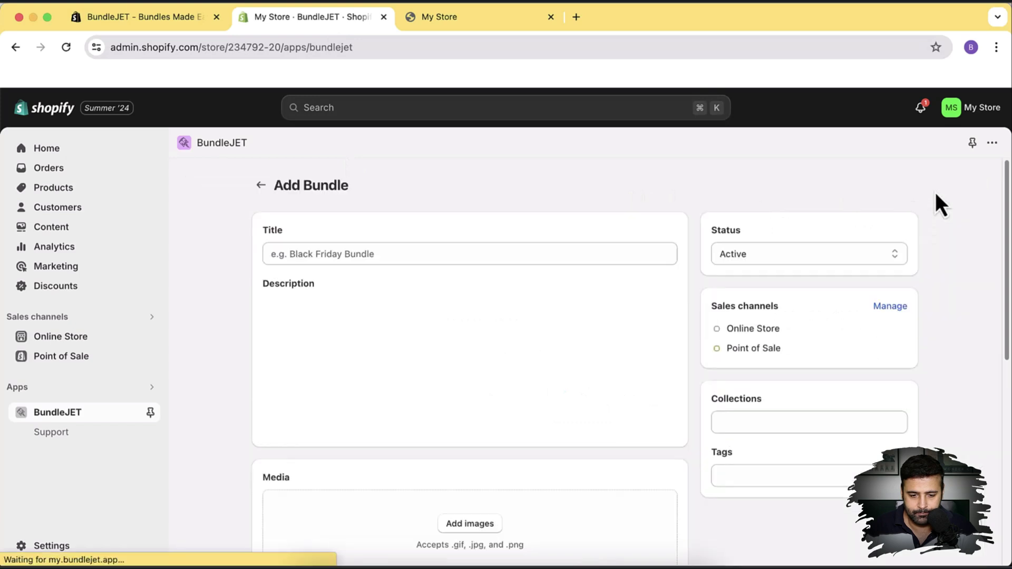
pyautogui.click(524, 246)
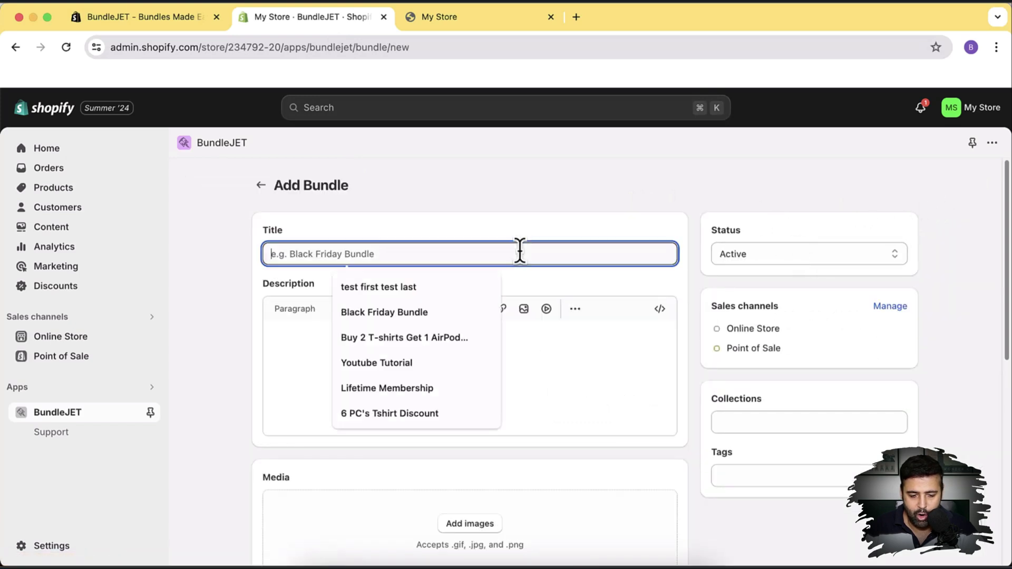
pyautogui.click(432, 340)
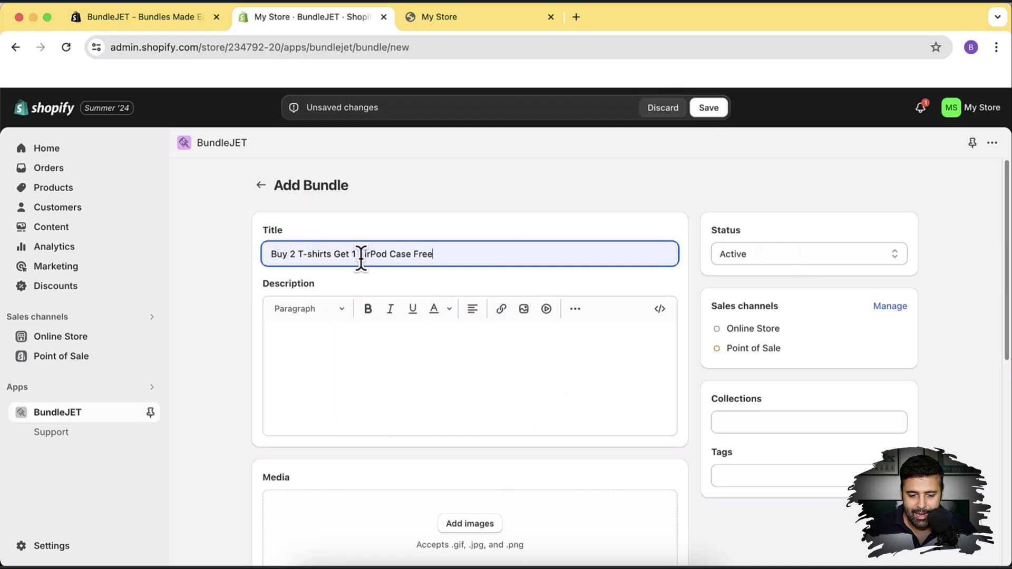
pyautogui.moveTo(455, 258); pyautogui.dragTo(243, 255)
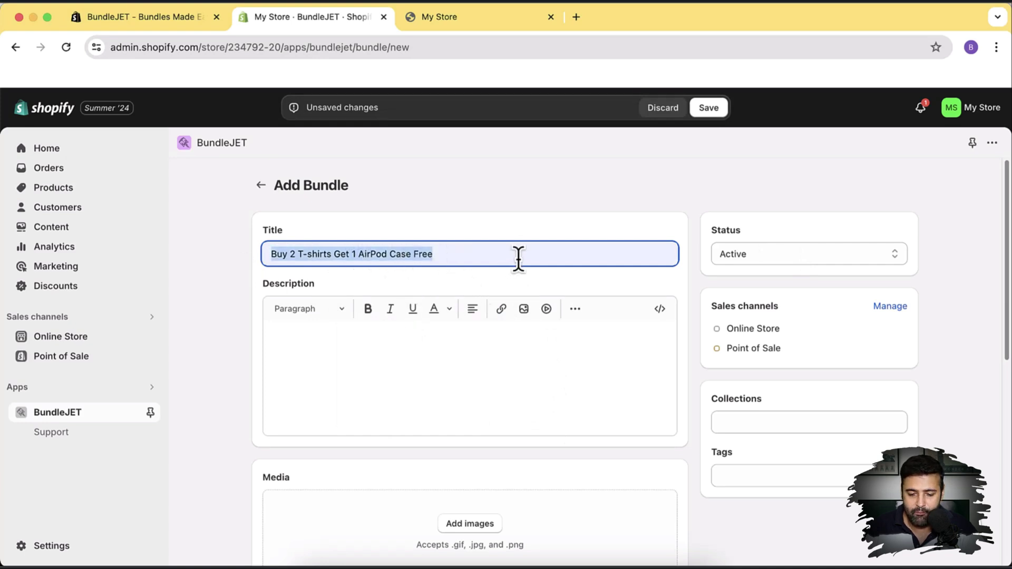
pyautogui.click(680, 220)
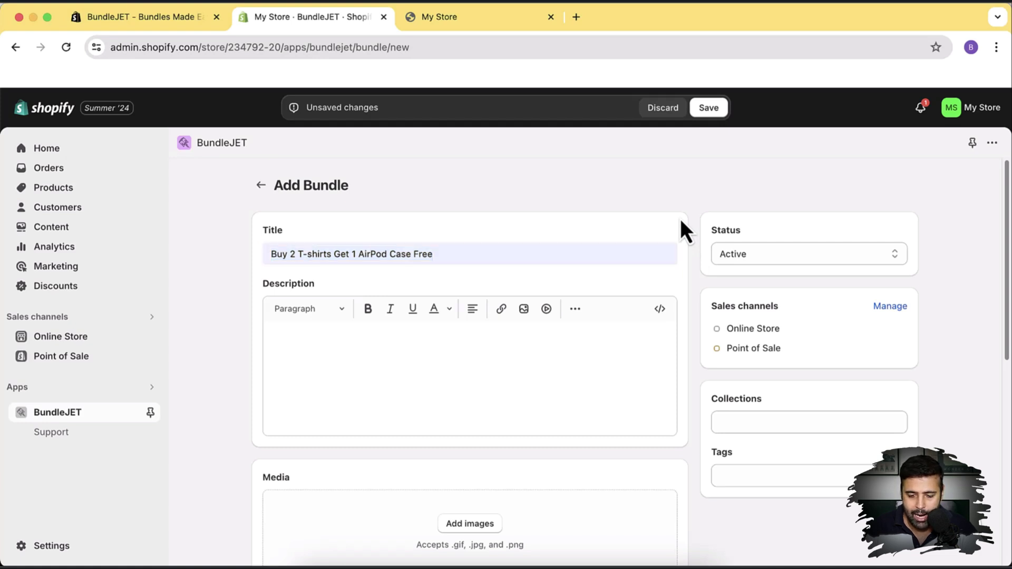
# Add the UNITED NIKE GOALKEEPER JERSEY - MEN'S with all its variants as the bundle's first item.
pyautogui.scroll(-5, 685, 202)
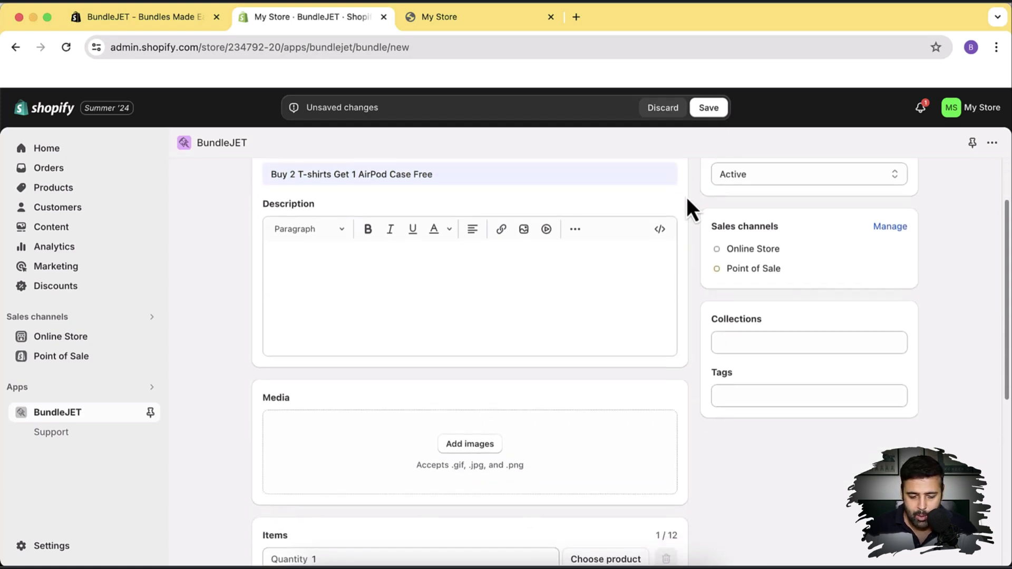
pyautogui.scroll(-1, 686, 197)
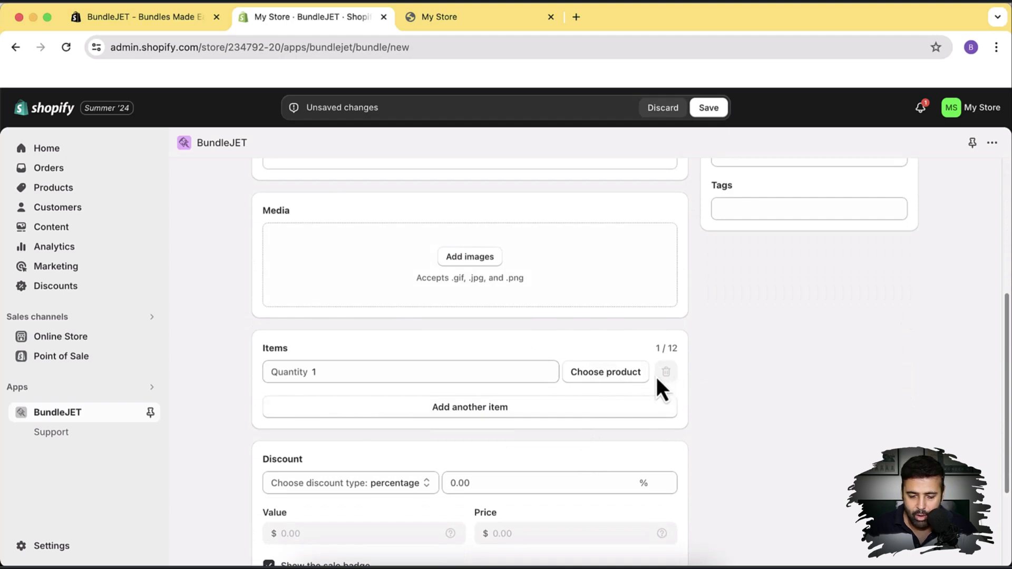
pyautogui.click(623, 373)
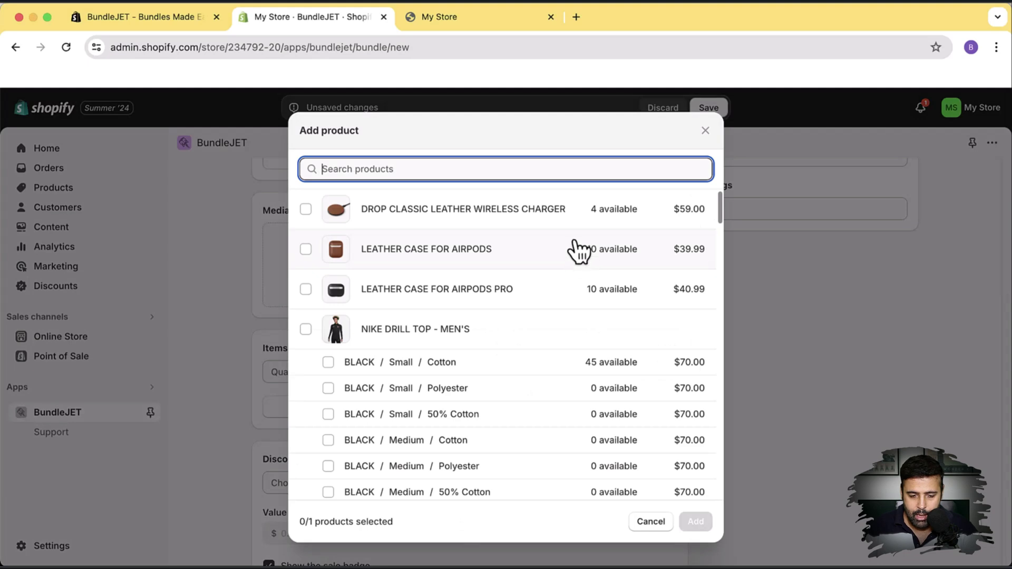
pyautogui.scroll(-5, 515, 258)
pyautogui.scroll(-15, 514, 261)
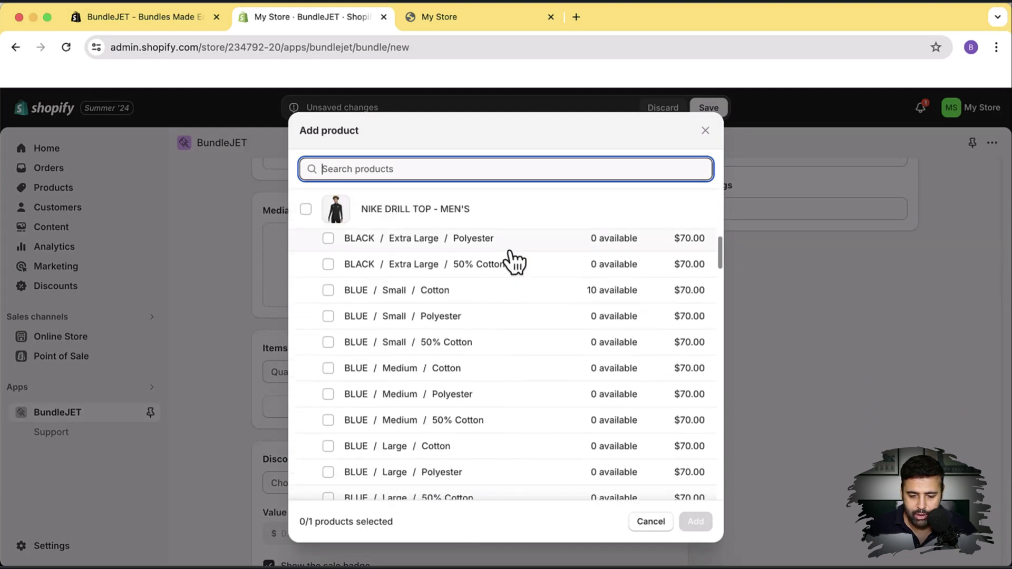
pyautogui.scroll(-15, 534, 261)
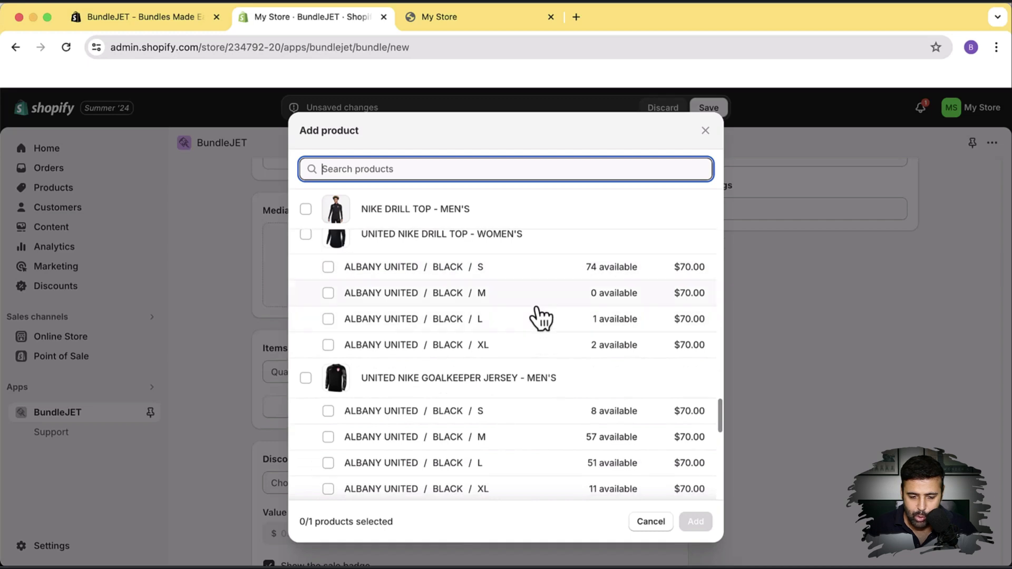
pyautogui.scroll(-8, 538, 316)
pyautogui.scroll(4, 541, 319)
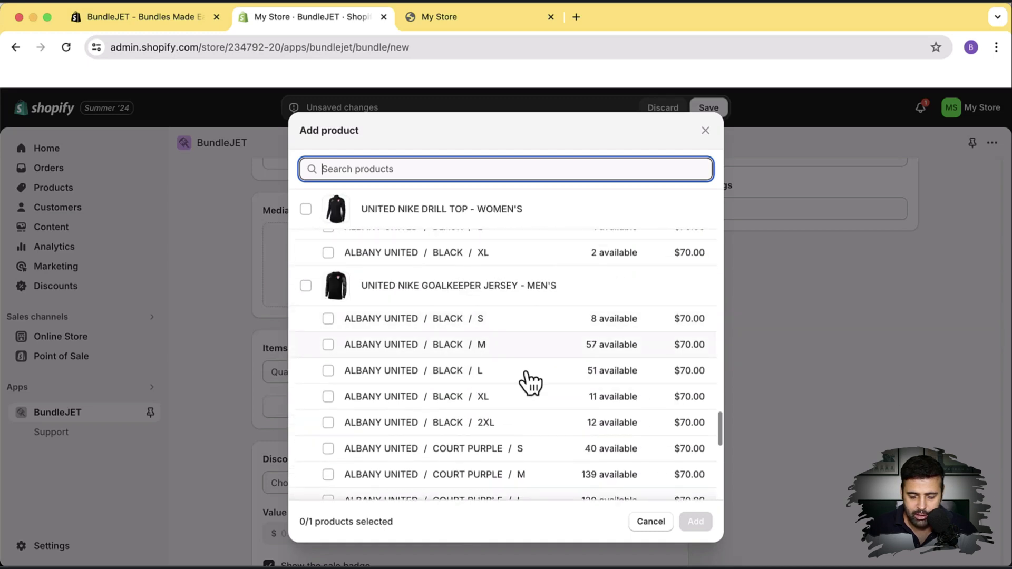
pyautogui.scroll(-1, 542, 352)
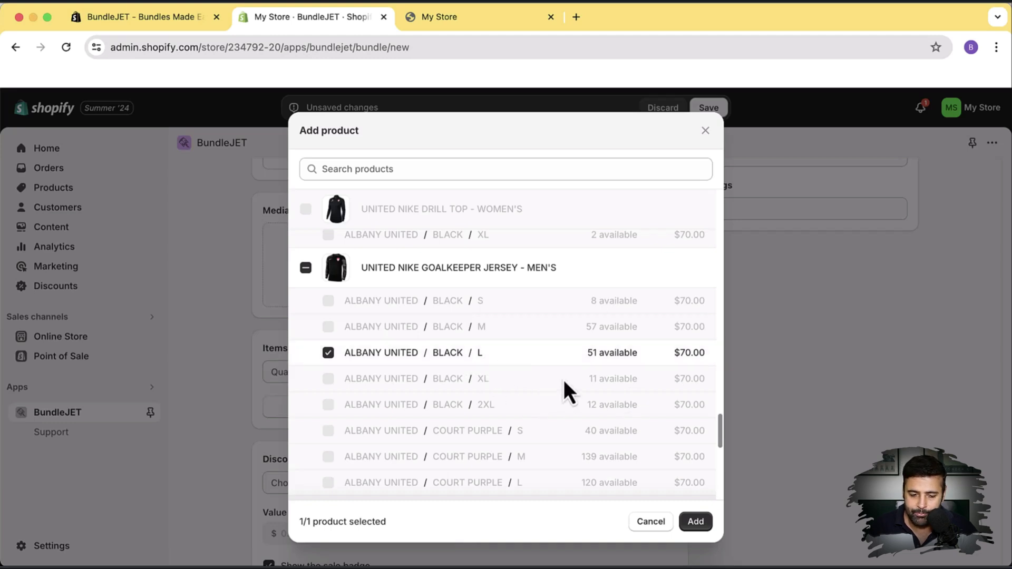
pyautogui.click(306, 270)
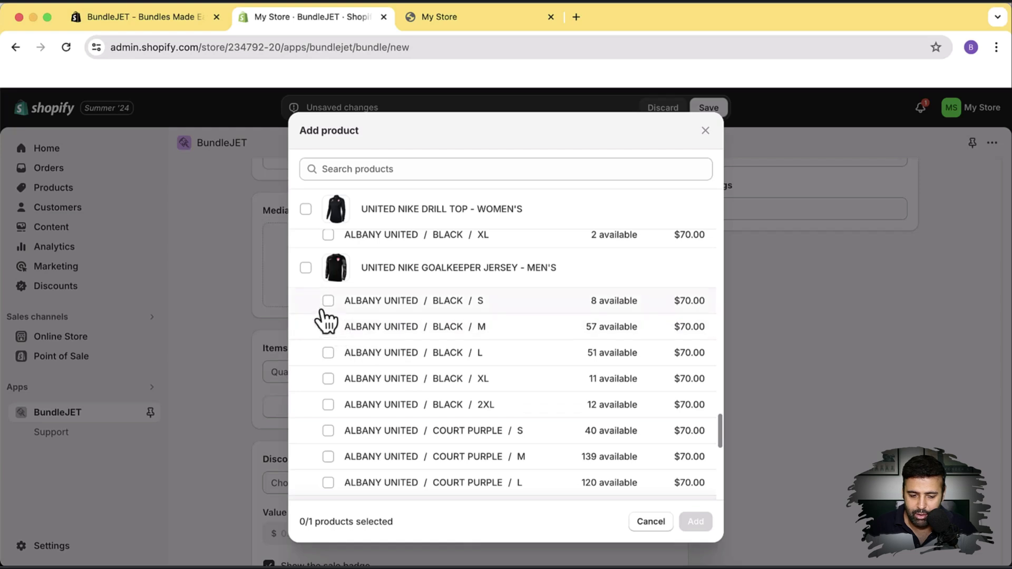
pyautogui.click(306, 268)
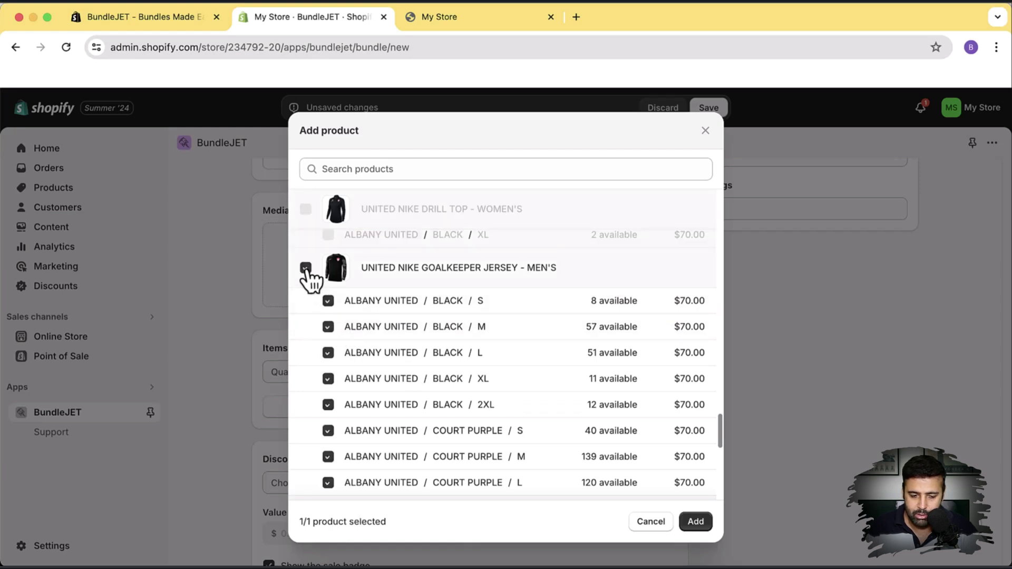
pyautogui.click(695, 522)
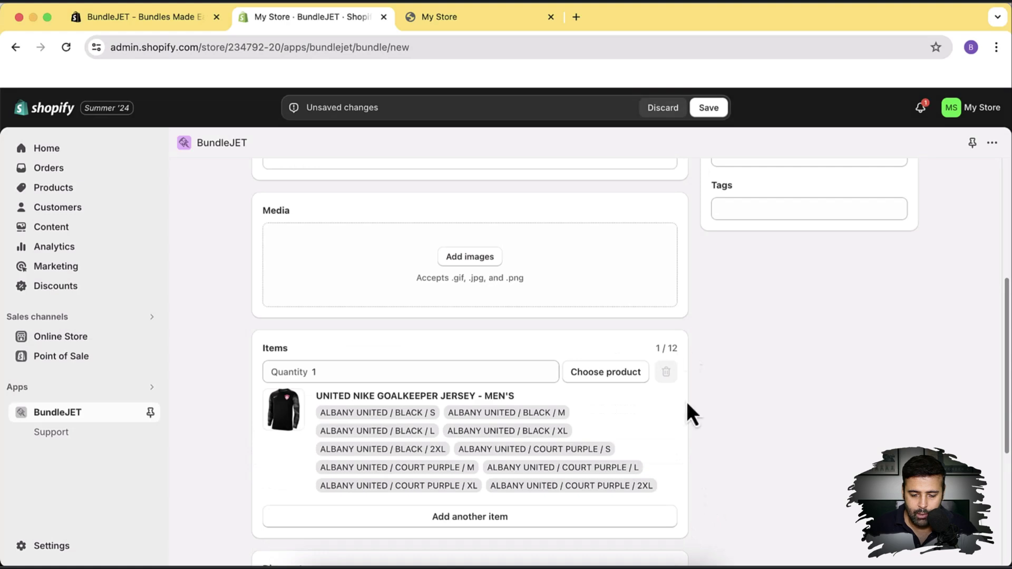
# Add the UNITED NIKE GOALKEEPER JERSEY - YOUTH'S with all its variants as the bundle's second item.
pyautogui.scroll(-4, 688, 300)
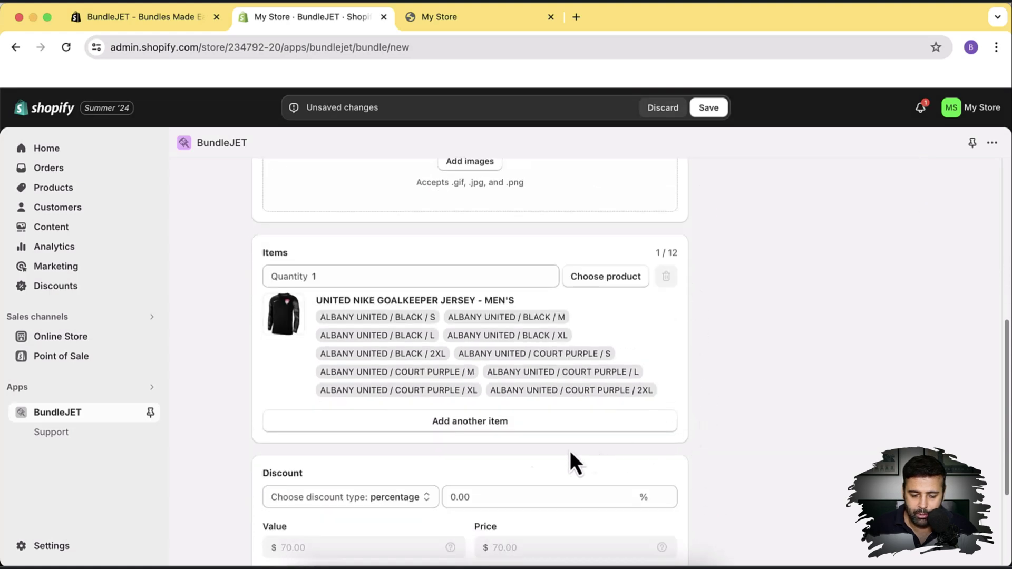
pyautogui.click(463, 422)
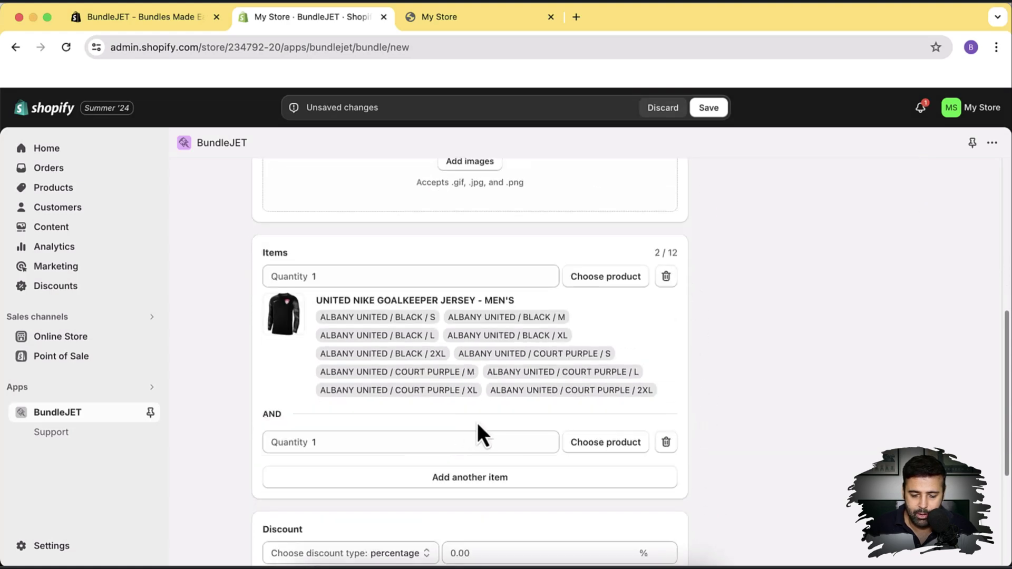
pyautogui.click(606, 443)
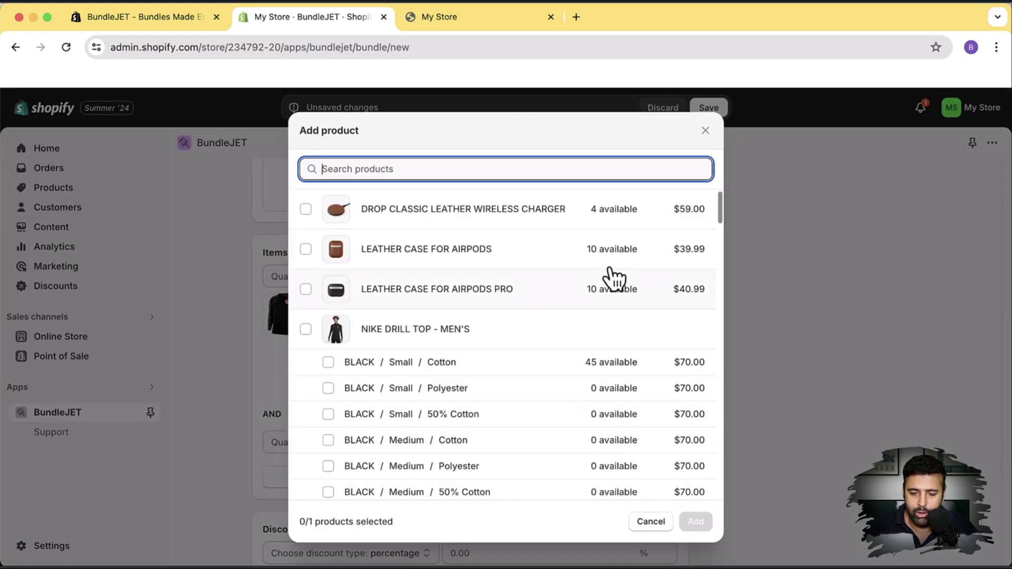
pyautogui.scroll(-5, 608, 266)
pyautogui.scroll(-15, 609, 266)
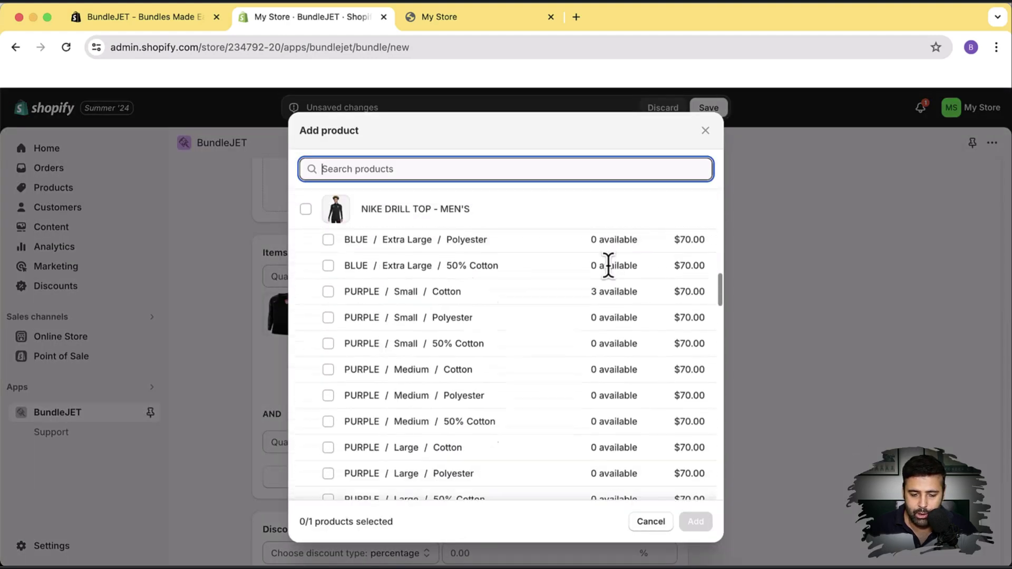
pyautogui.scroll(-15, 537, 280)
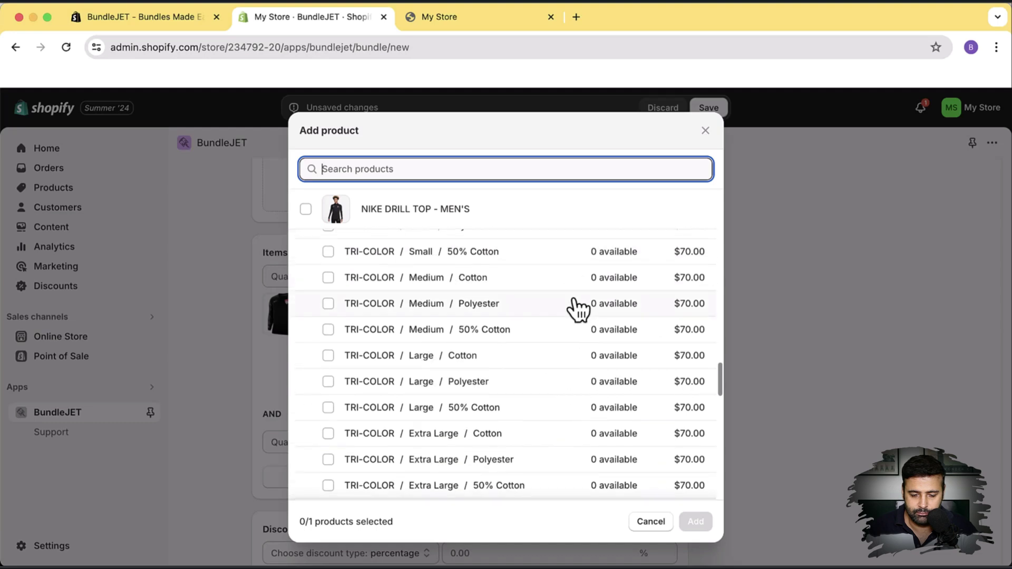
pyautogui.scroll(-10, 576, 310)
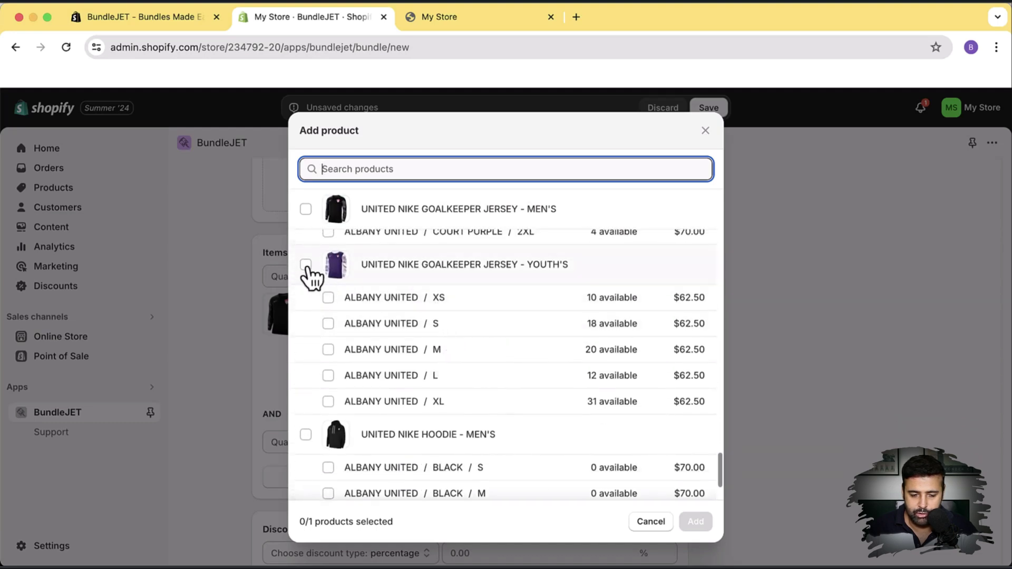
pyautogui.click(306, 265)
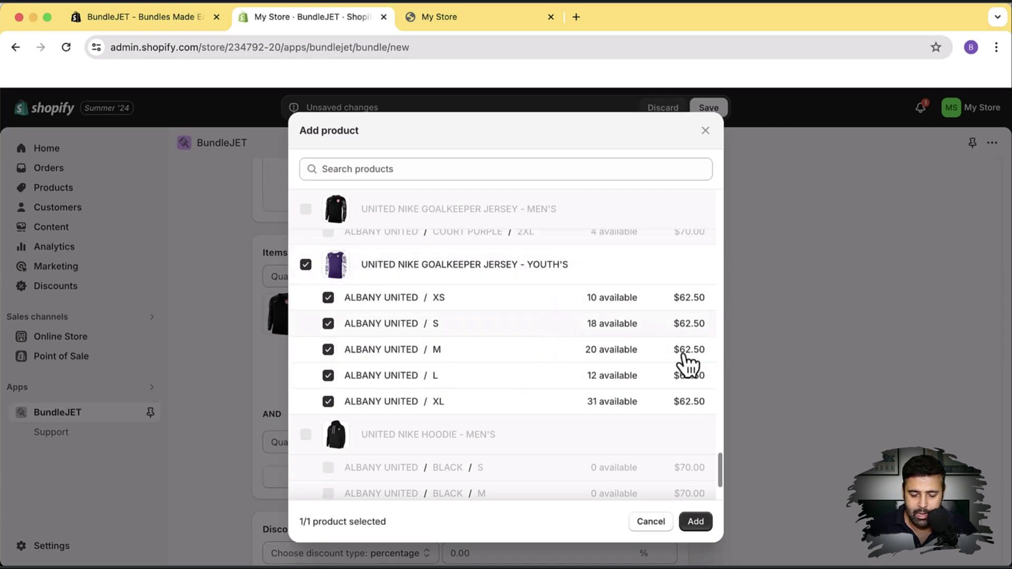
pyautogui.click(696, 524)
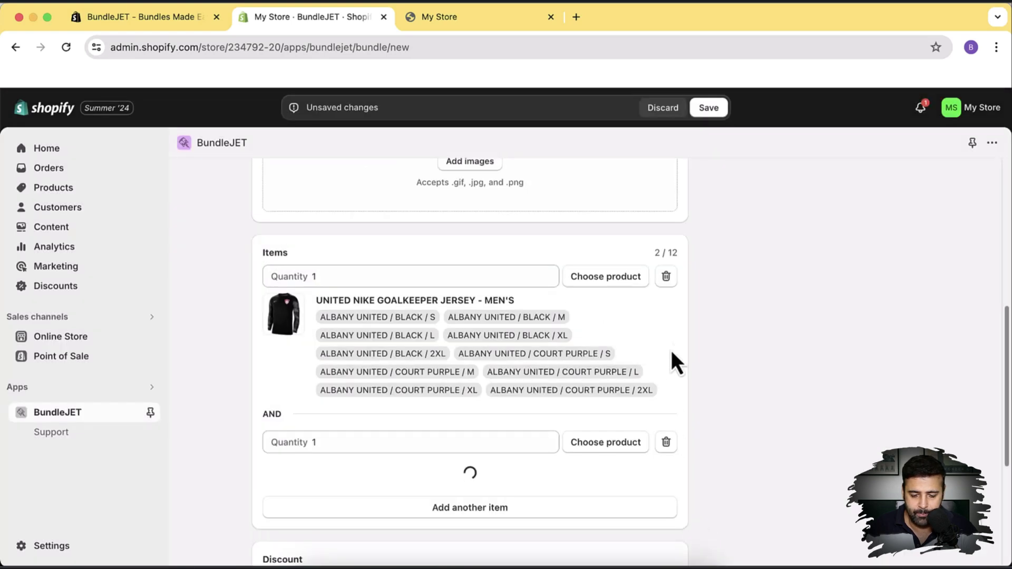
# Add the LEATHER CASE FOR AIRPODS as the bundle's third item.
pyautogui.scroll(-3, 689, 269)
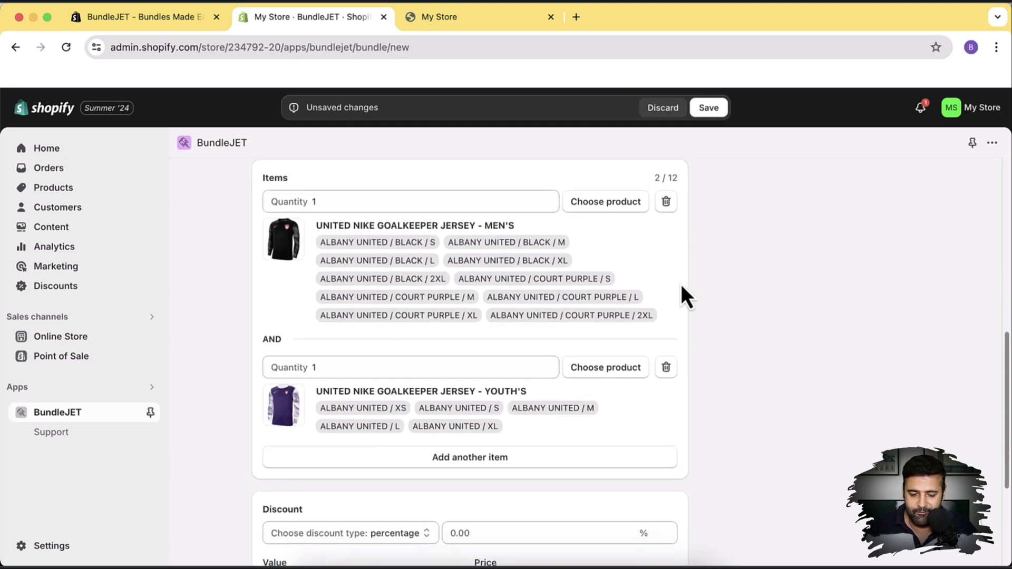
pyautogui.click(547, 461)
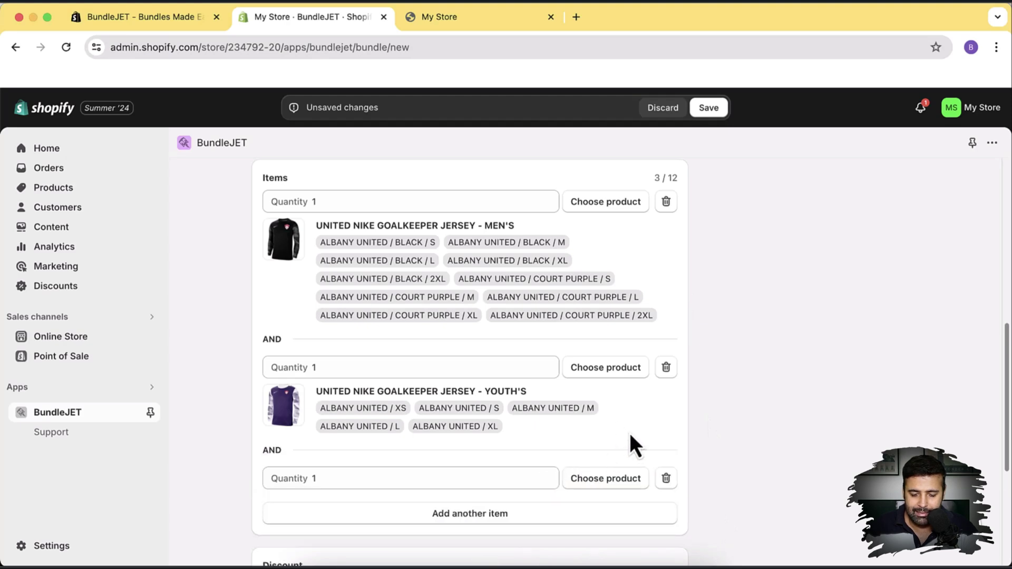
pyautogui.click(614, 480)
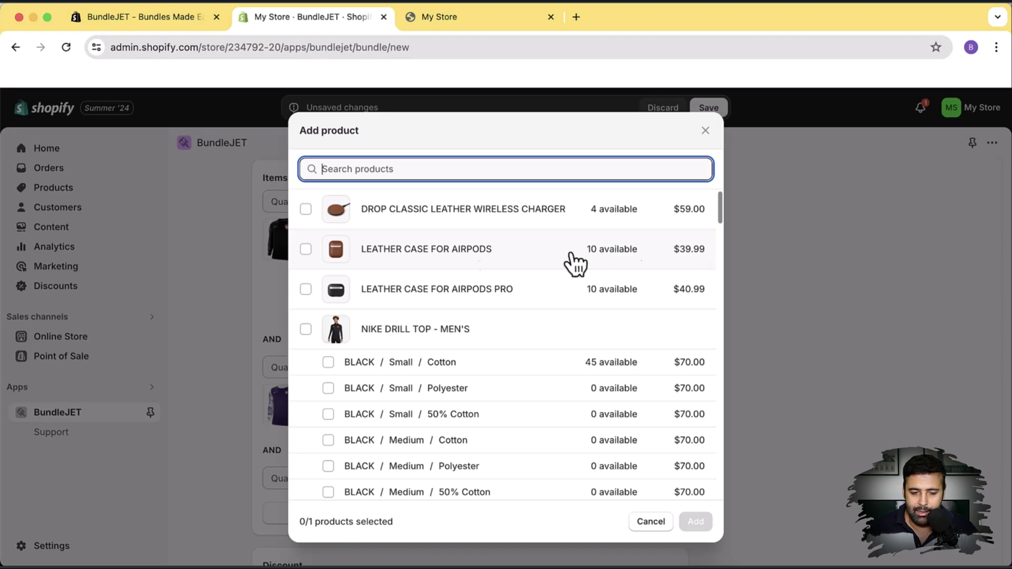
pyautogui.click(305, 251)
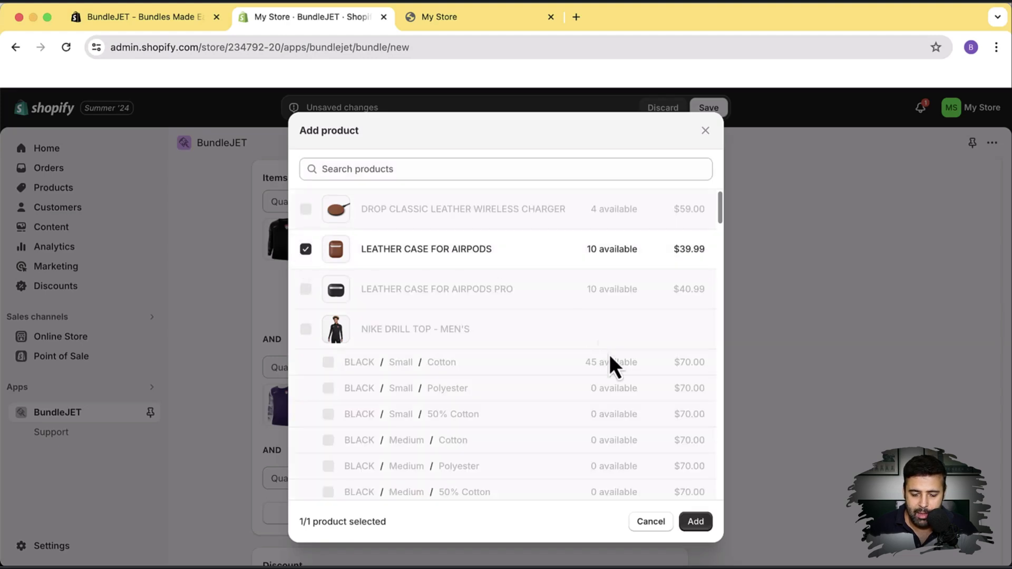
pyautogui.click(693, 524)
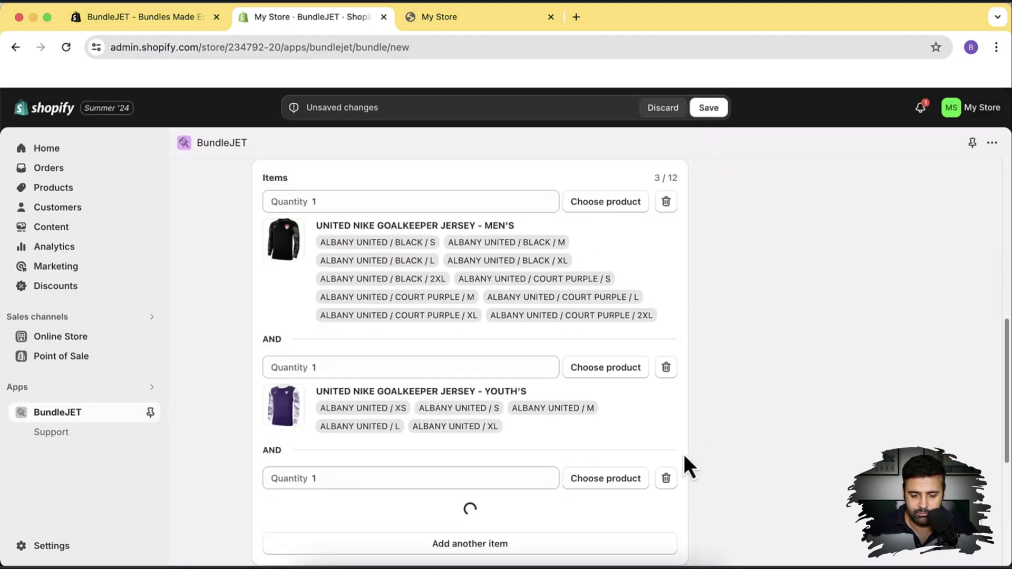
# Change the bundle's discount type to new price and set the price to $132.
pyautogui.scroll(-2, 691, 278)
pyautogui.scroll(-5, 691, 282)
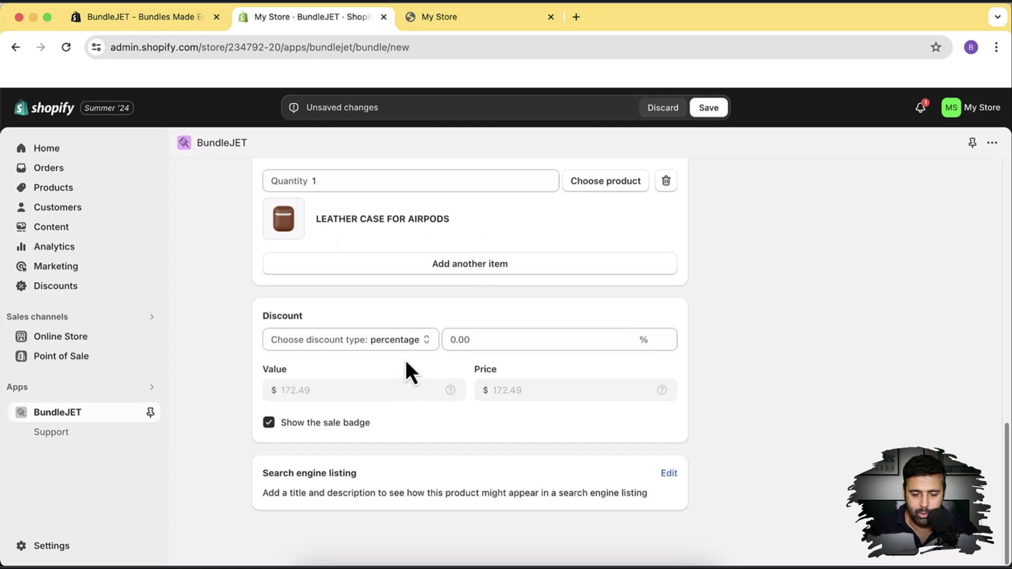
pyautogui.click(413, 341)
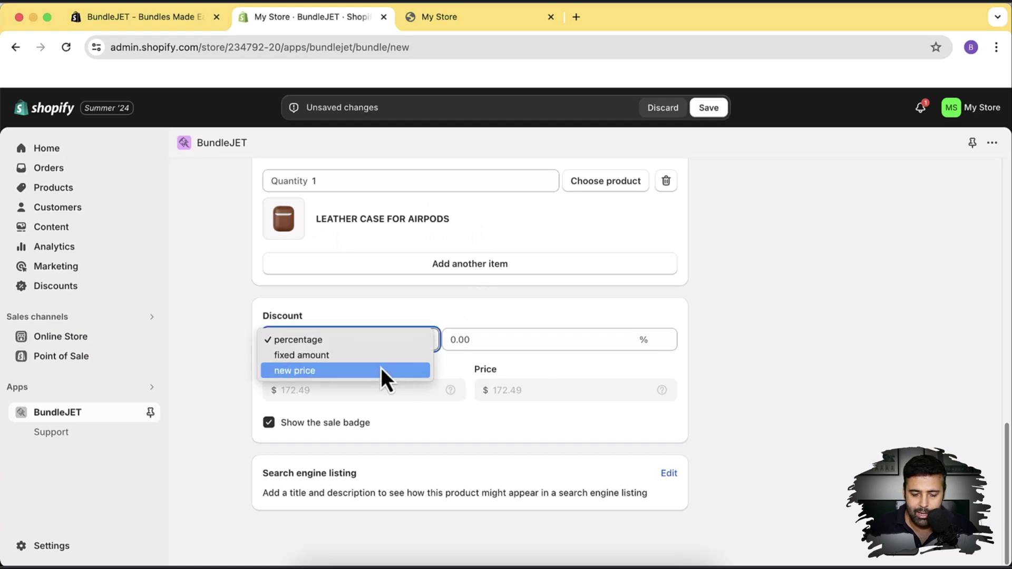
pyautogui.click(358, 371)
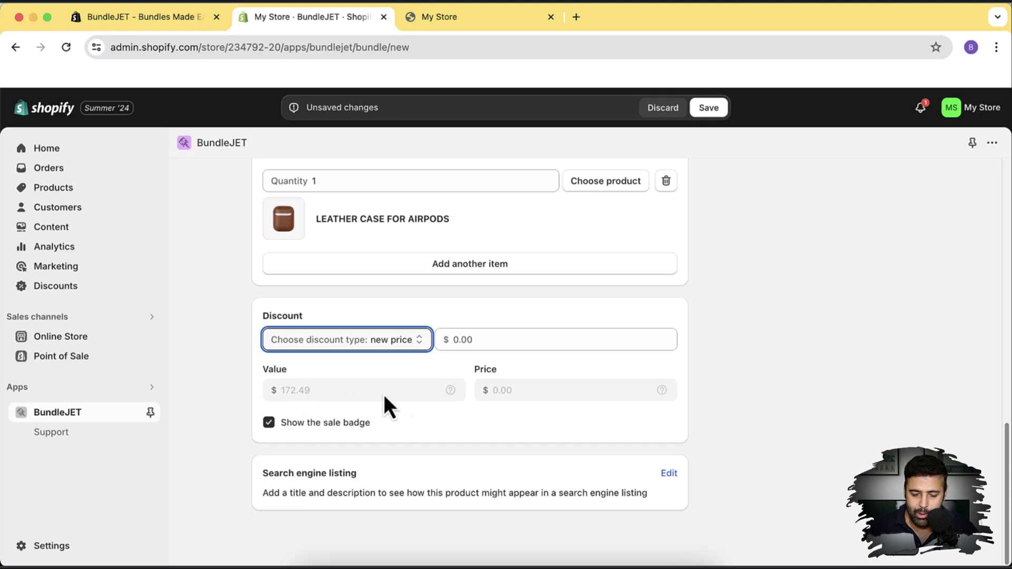
pyautogui.click(492, 337)
pyautogui.write('132')
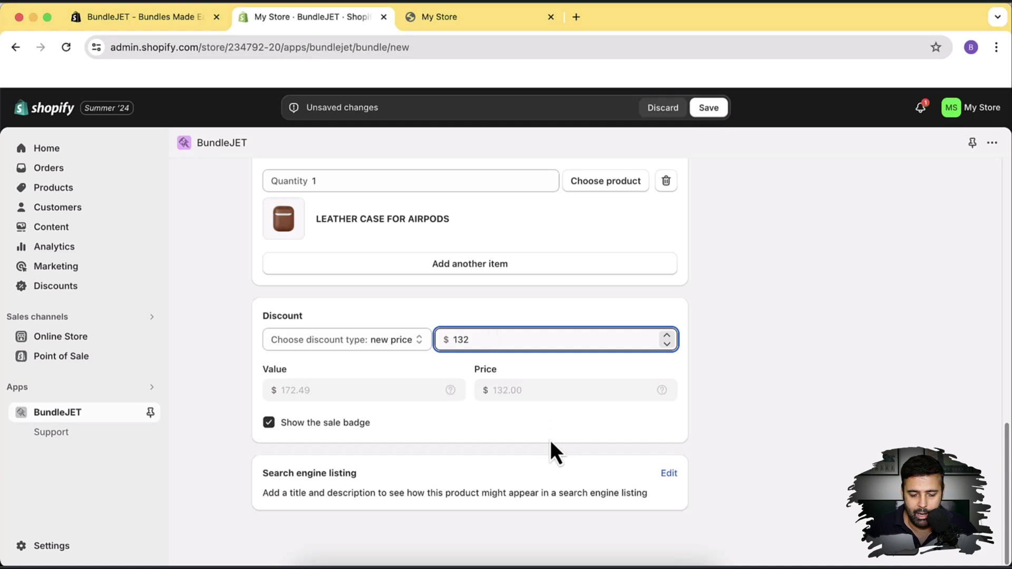
pyautogui.click(550, 441)
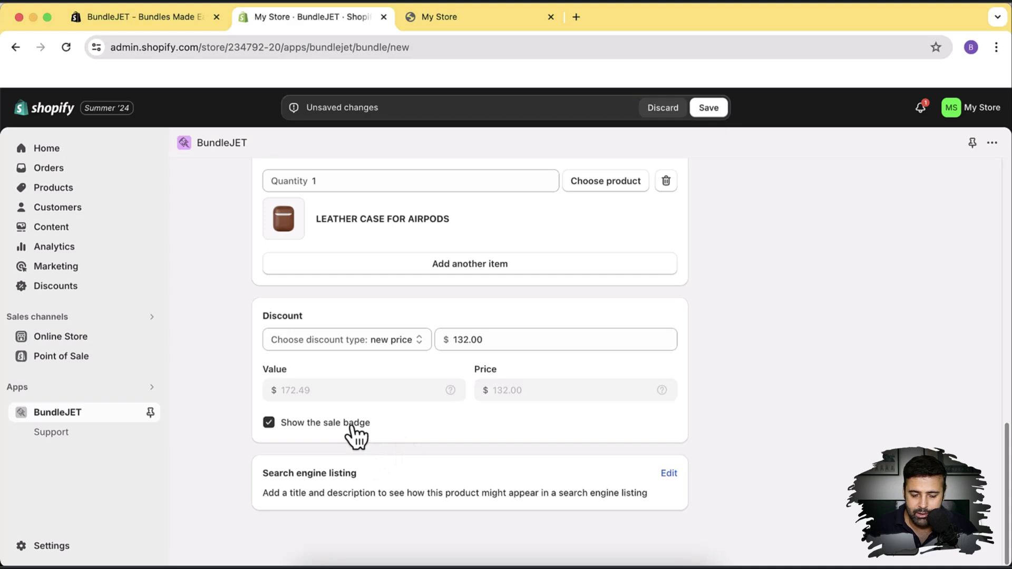
# Save the bundle and review its saved details and items.
pyautogui.scroll(7, 666, 414)
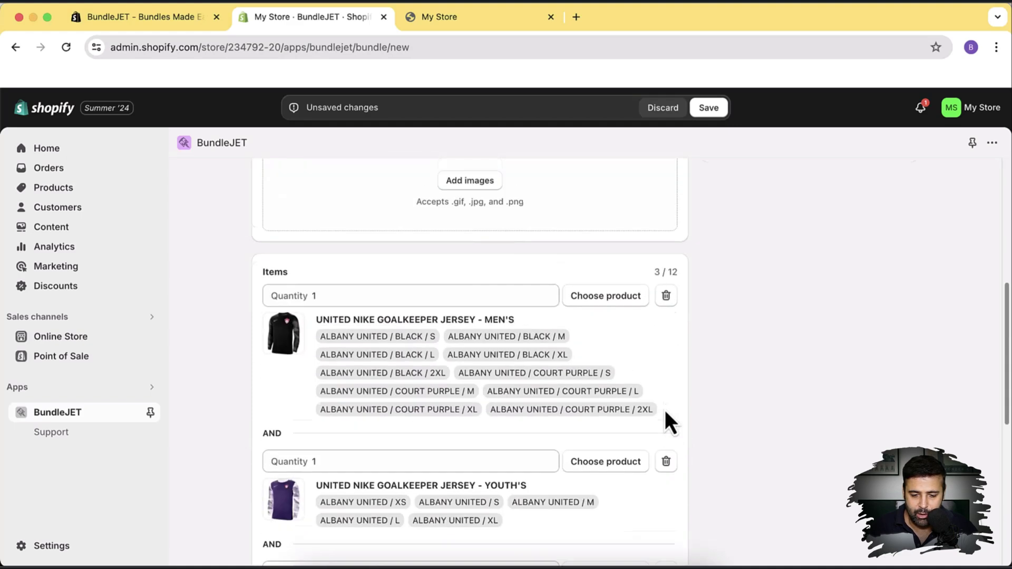
pyautogui.click(708, 108)
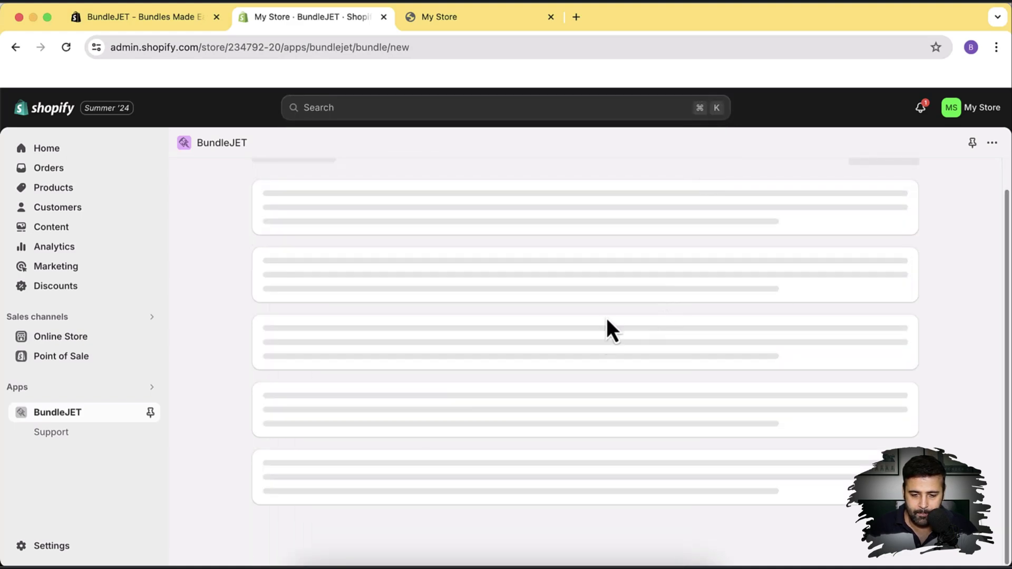
pyautogui.scroll(-5, 691, 219)
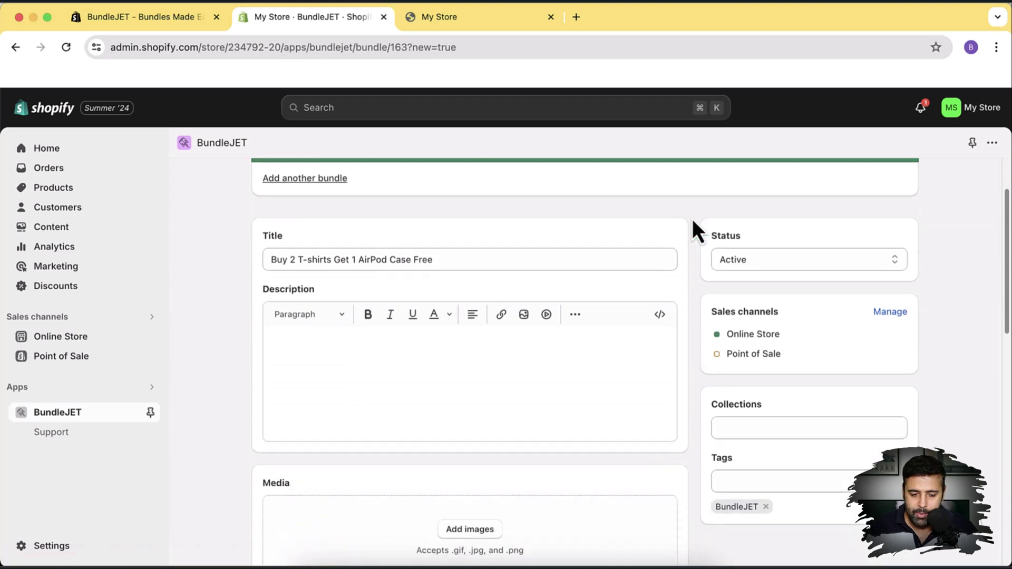
pyautogui.scroll(-5, 689, 249)
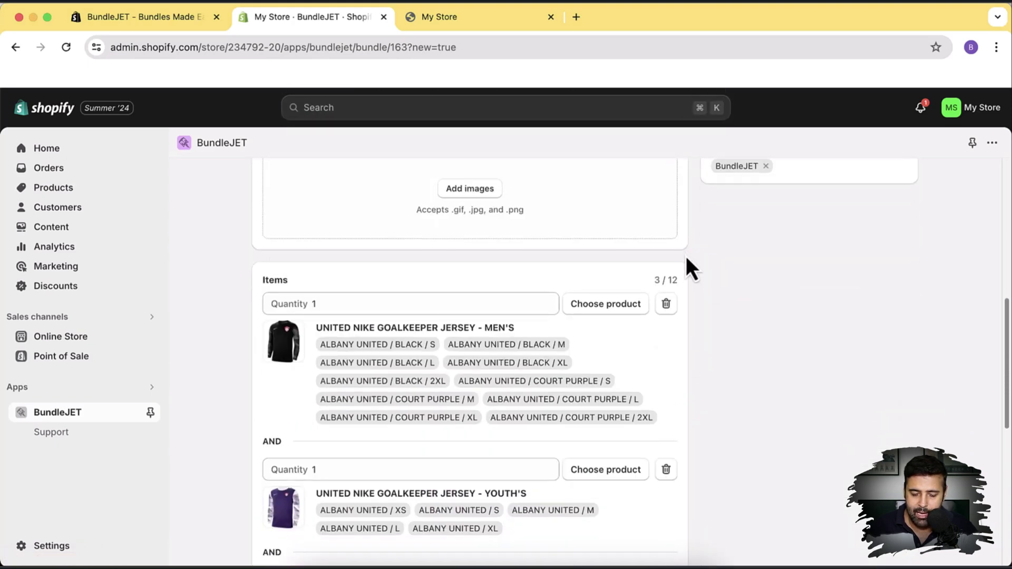
pyautogui.scroll(-3, 685, 259)
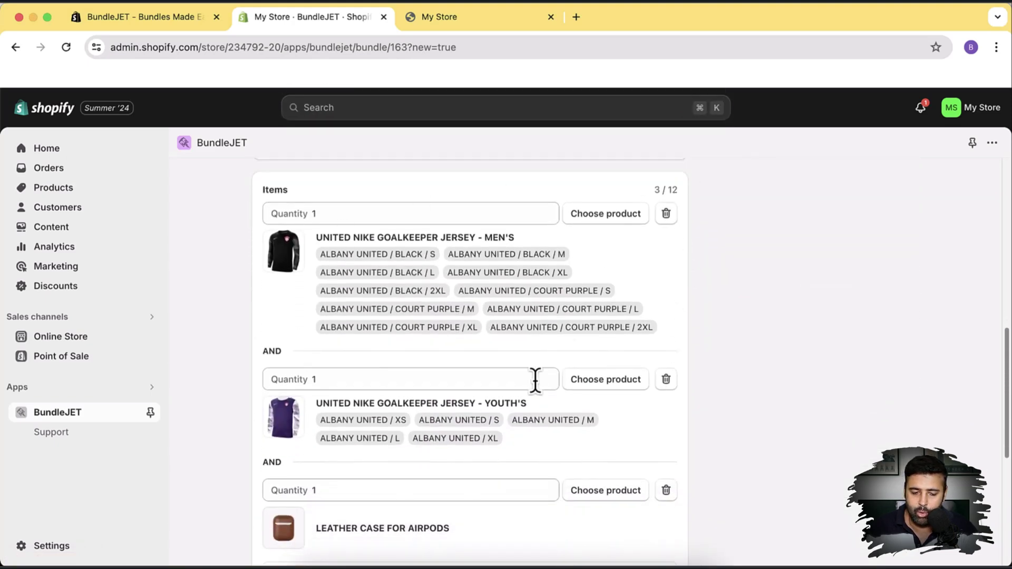
pyautogui.scroll(-3, 671, 316)
pyautogui.scroll(7, 671, 316)
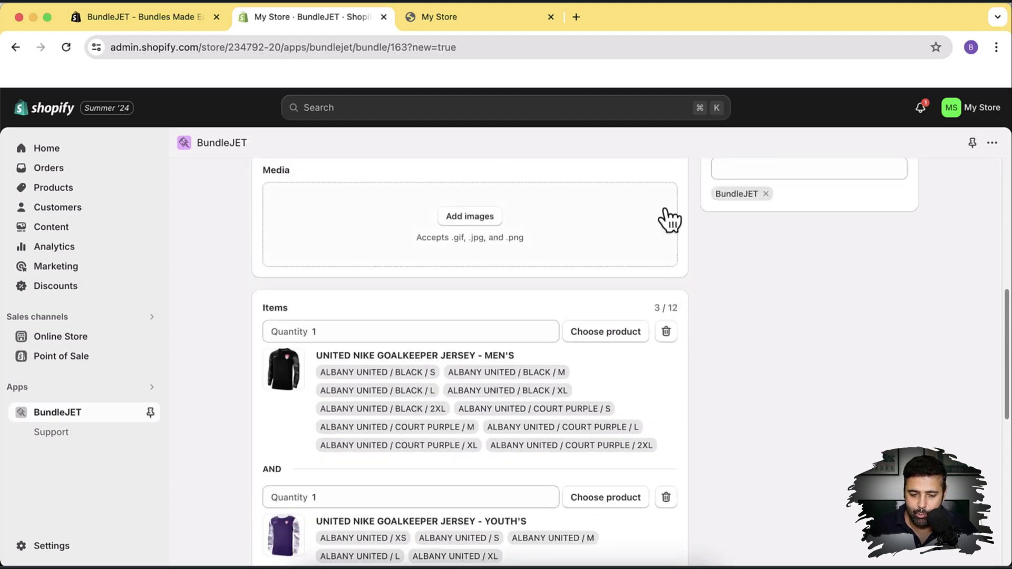
pyautogui.scroll(-5, 669, 219)
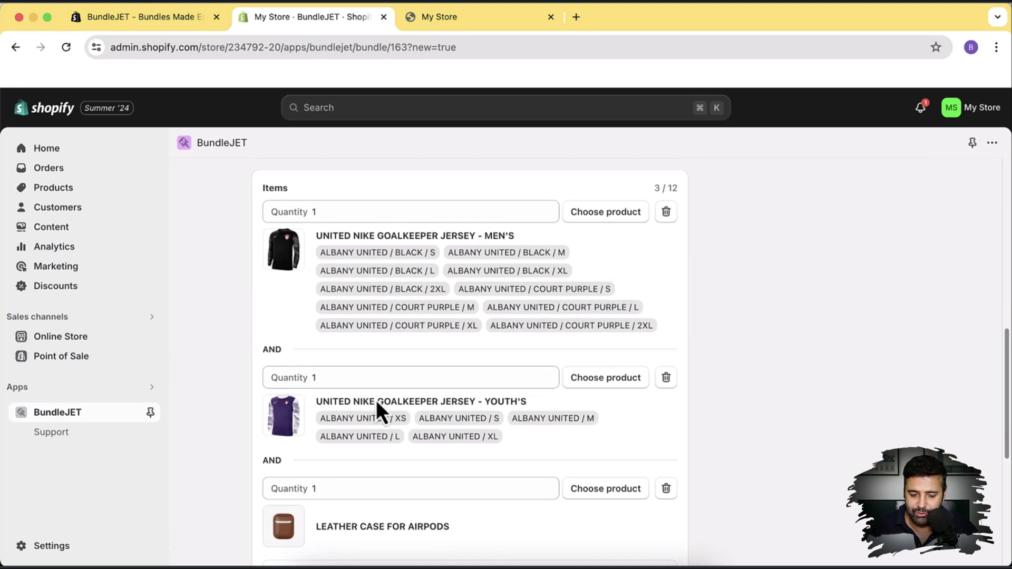
# From the store's home page, open the youth's and men's goalkeeper jerseys and the leather case for AirPods in separate browser tabs.
pyautogui.click(482, 20)
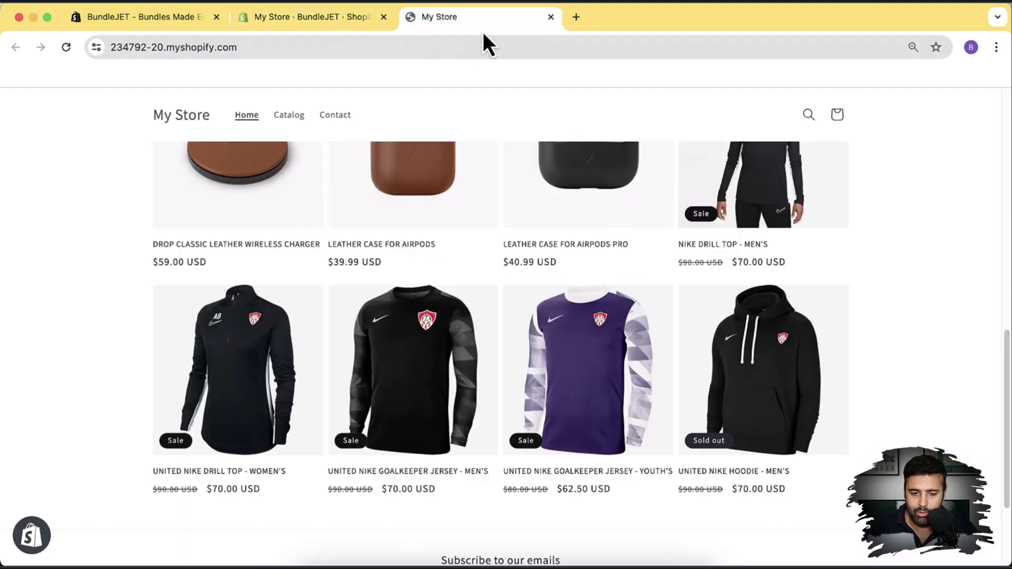
pyautogui.keyDown('super'); pyautogui.click(609, 396); pyautogui.keyUp('super')
pyautogui.keyDown('super'); pyautogui.click(425, 414); pyautogui.keyUp('super')
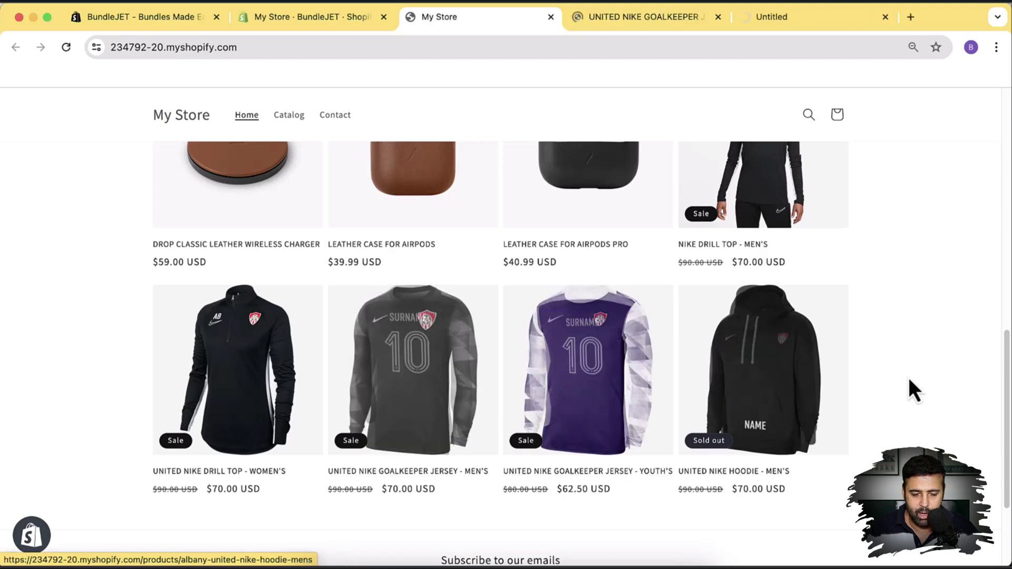
pyautogui.scroll(1, 908, 375)
pyautogui.keyDown('super'); pyautogui.click(448, 232); pyautogui.keyUp('super')
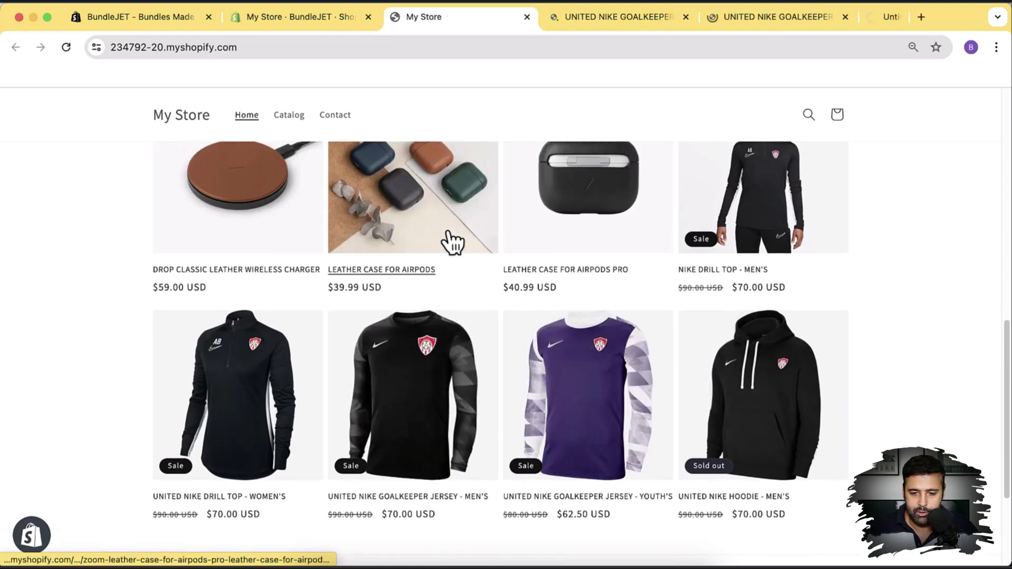
# Open canva.com in a new browser tab and create a blank Banner (Landscape) design.
pyautogui.click(939, 17)
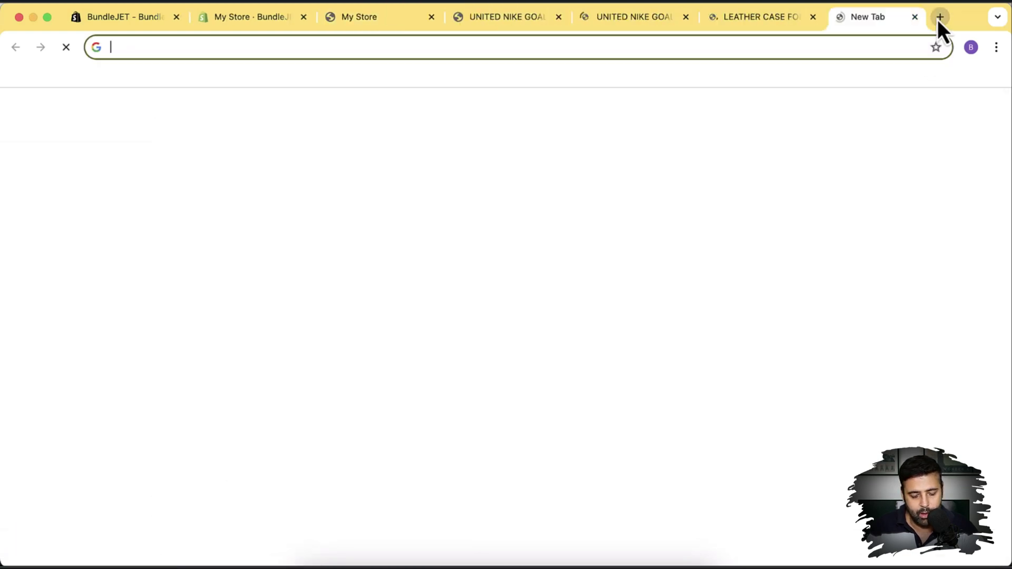
pyautogui.write('canva.com')
pyautogui.press('Return')
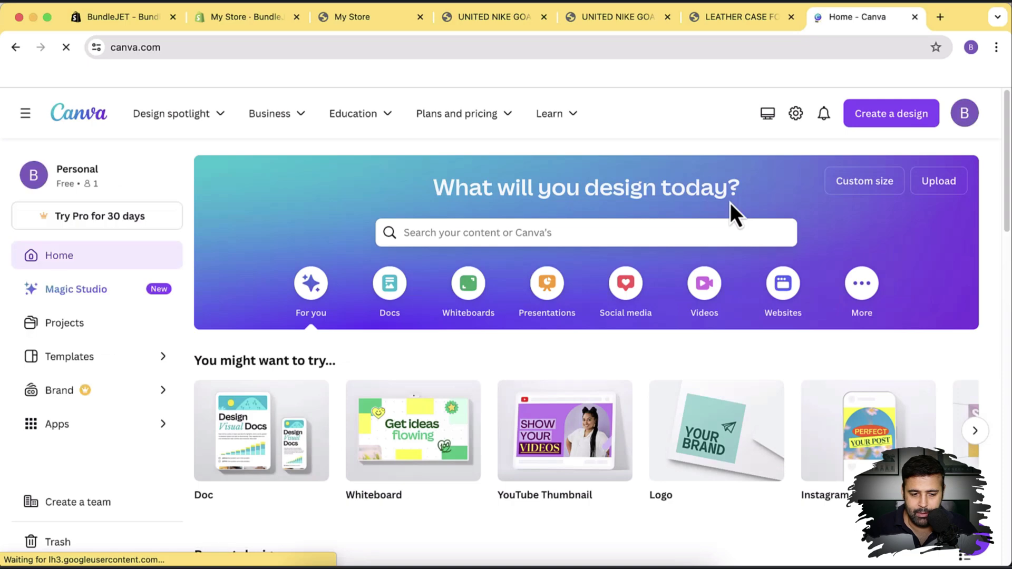
pyautogui.click(908, 123)
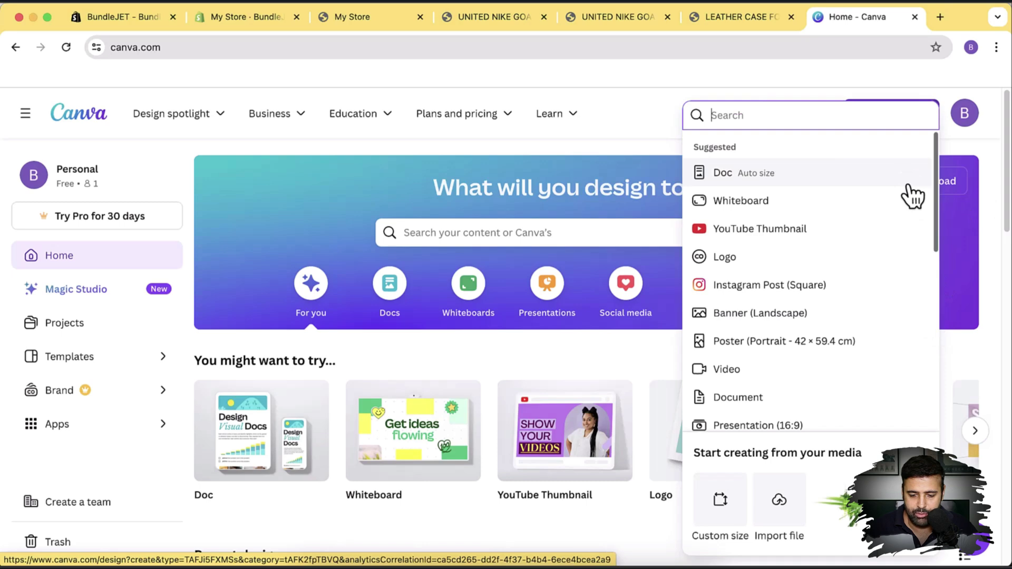
pyautogui.click(821, 314)
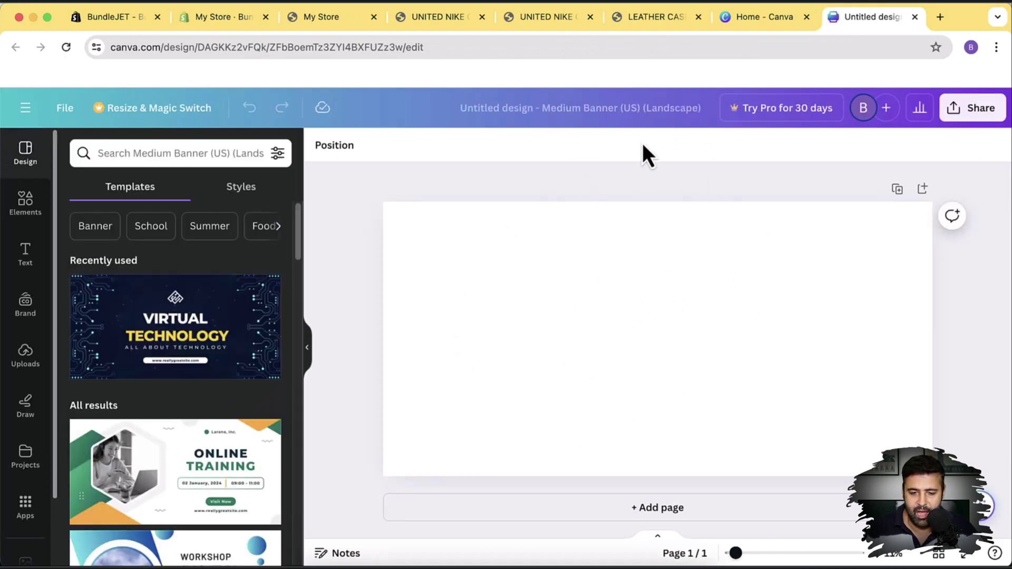
# From the store's product pages, save the AirPods leather case picture and the youth's jersey picture to the Desktop, naming the jersey file 2-tshirt.
pyautogui.click(649, 18)
pyautogui.rightClick(419, 346)
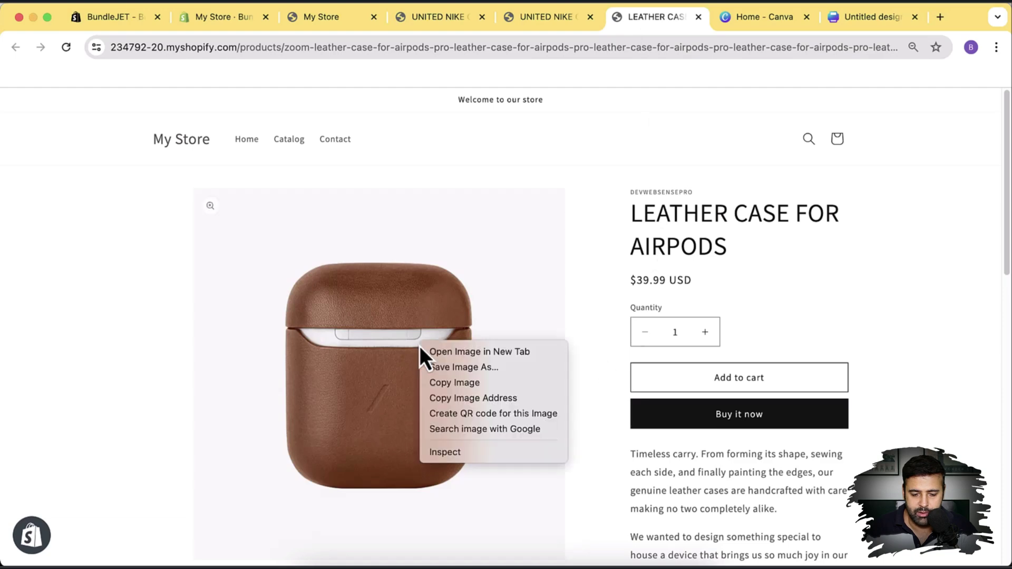
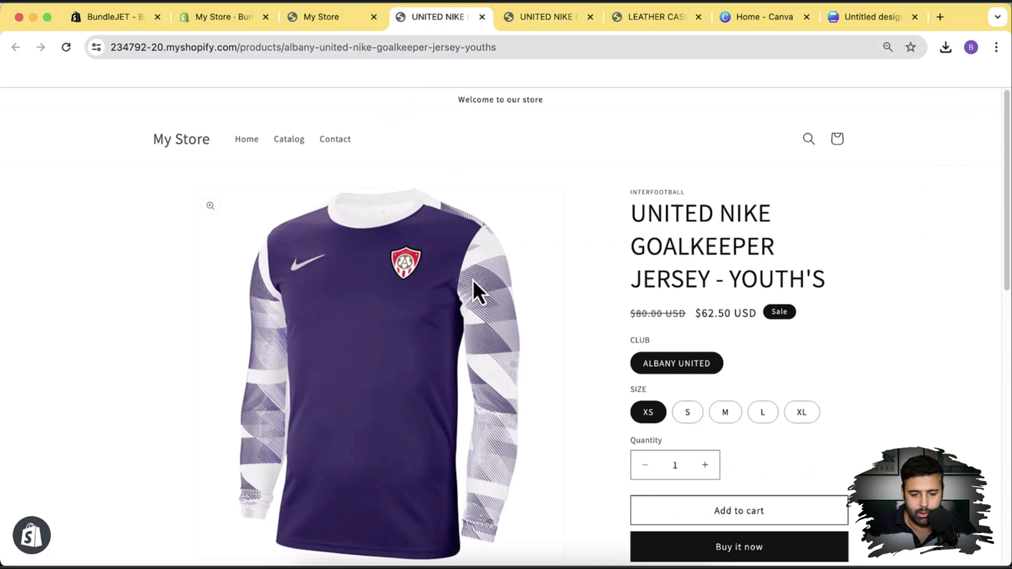
pyautogui.rightClick(473, 280)
pyautogui.click(504, 298)
pyautogui.write('2-t')
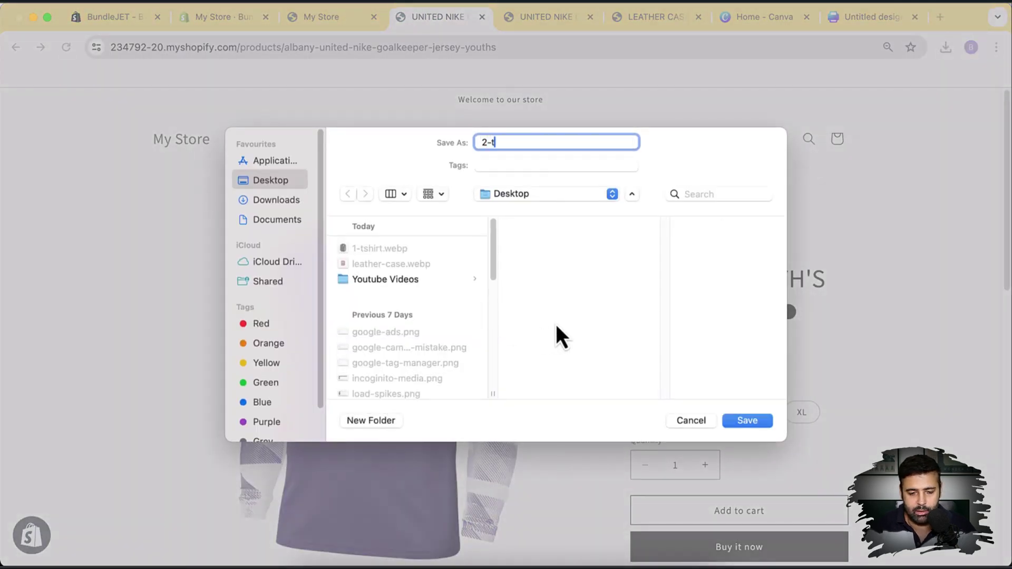
pyautogui.write('shirt')
pyautogui.press('Return')
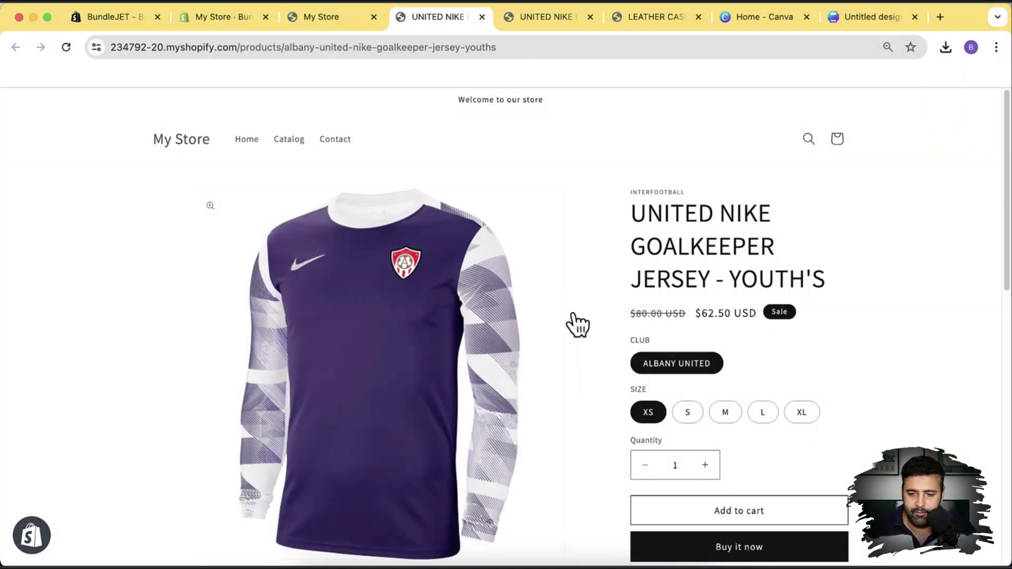
# Upload 1-tshirt.webp, 2-tshirt.webp and leather-case.webp from the Desktop to the Canva banner design's uploads.
pyautogui.click(829, 25)
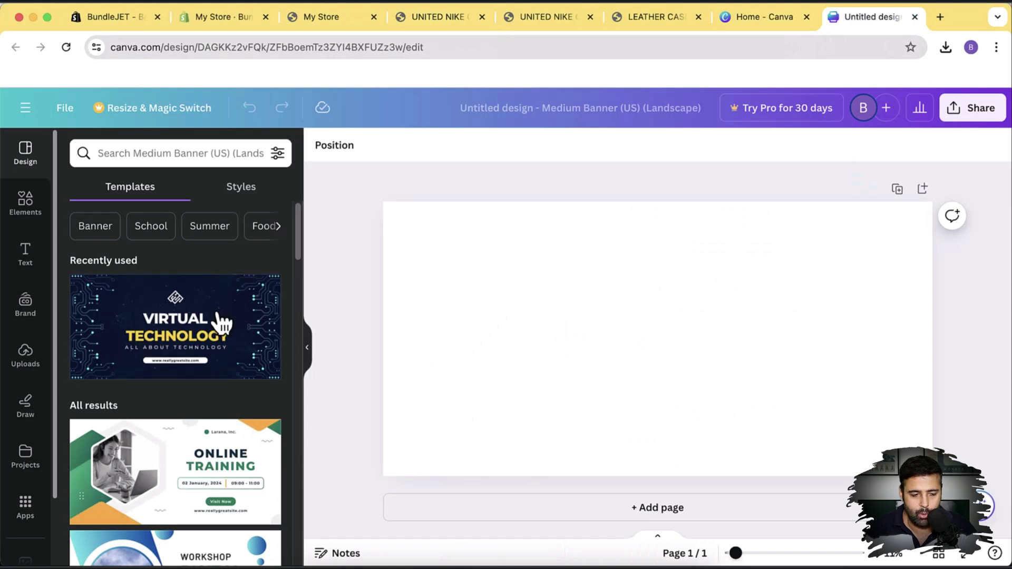
pyautogui.click(27, 366)
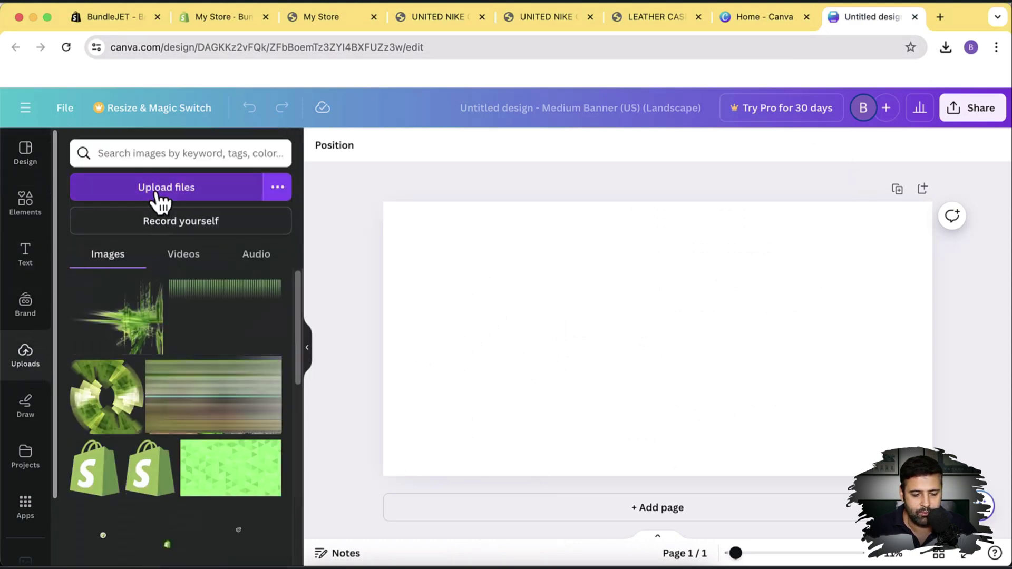
pyautogui.click(156, 193)
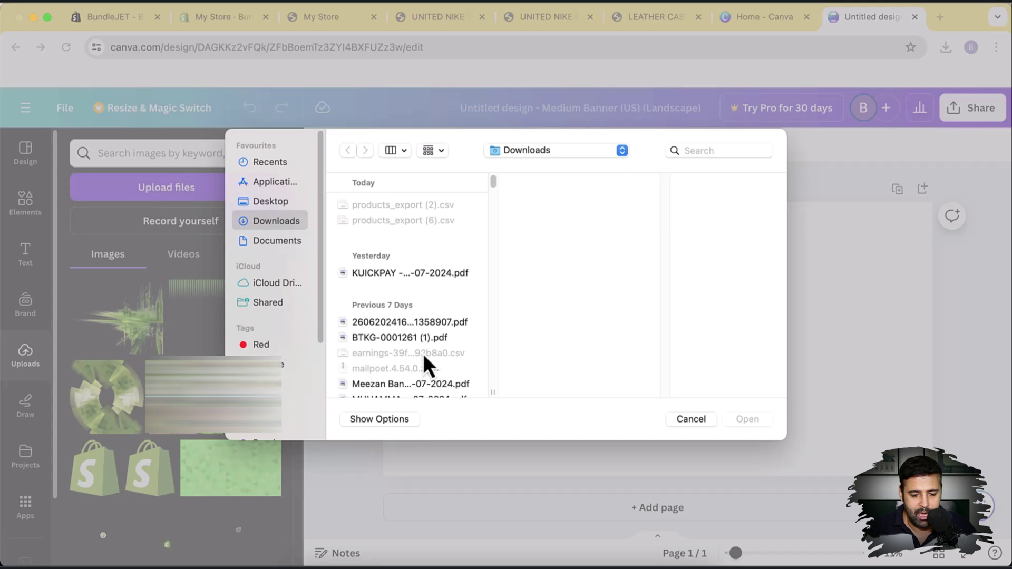
pyautogui.click(281, 204)
pyautogui.click(410, 206)
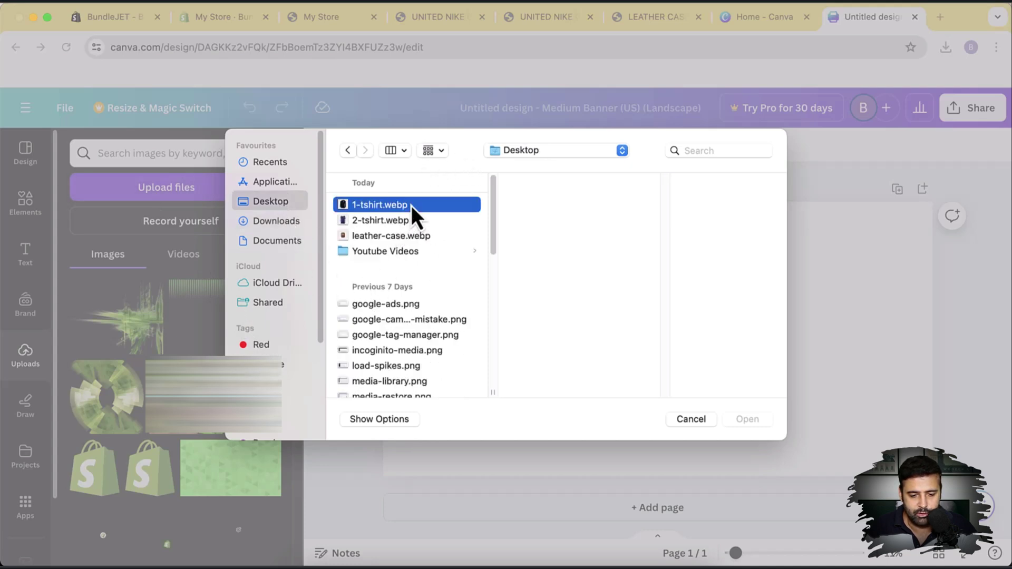
pyautogui.keyDown('shift'); pyautogui.click(426, 238); pyautogui.keyUp('shift')
pyautogui.click(753, 418)
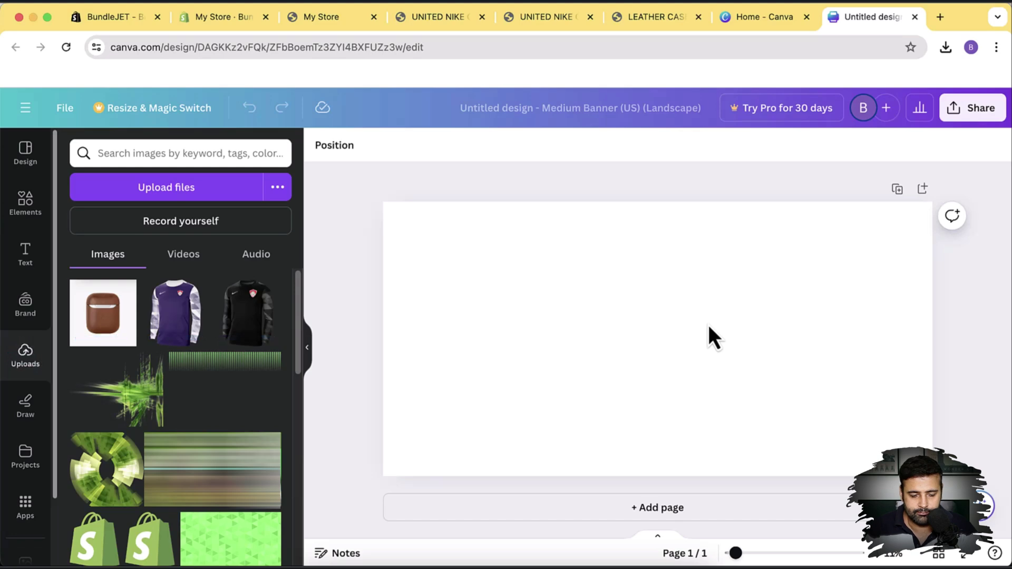
# Place the three uploaded product pictures on the banner, with the purple jersey left, the black jersey higher in the middle and the case right.
pyautogui.click(258, 339)
pyautogui.click(179, 337)
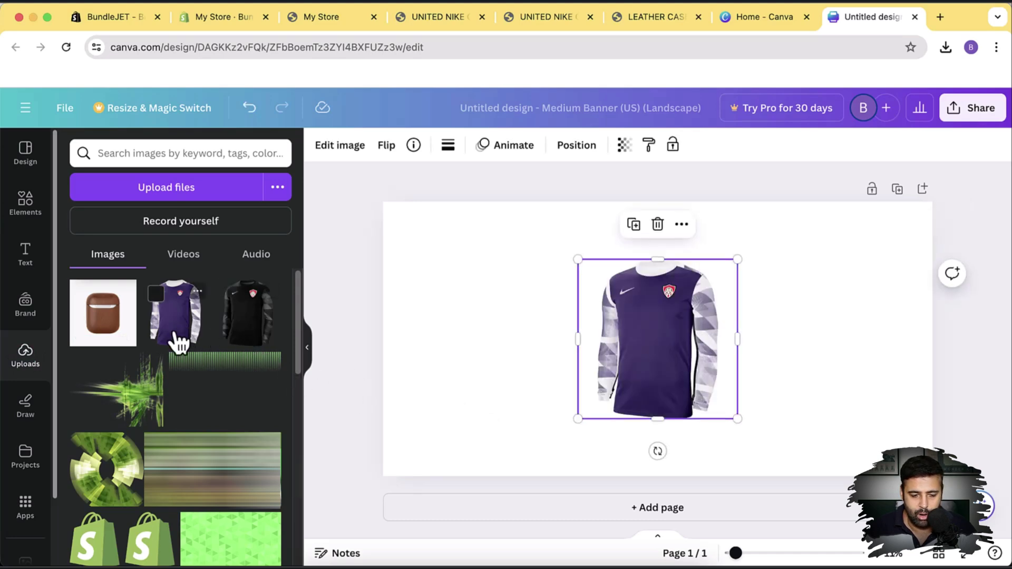
pyautogui.click(124, 333)
pyautogui.moveTo(666, 373); pyautogui.dragTo(835, 406)
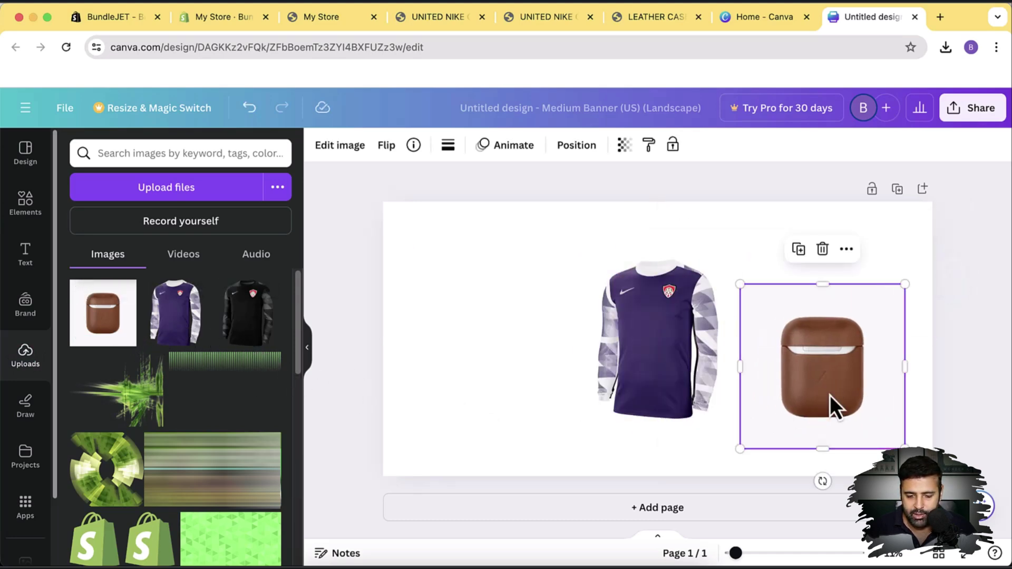
pyautogui.moveTo(650, 384); pyautogui.dragTo(464, 369)
pyautogui.moveTo(641, 372); pyautogui.dragTo(630, 344)
pyautogui.click(807, 403)
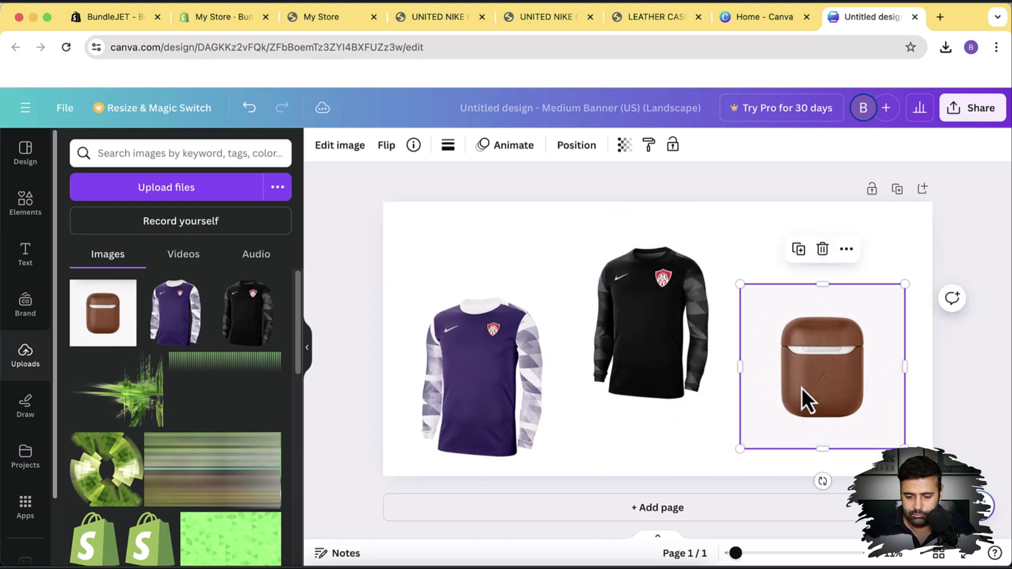
pyautogui.moveTo(807, 403); pyautogui.dragTo(801, 416)
pyautogui.moveTo(477, 417); pyautogui.dragTo(488, 416)
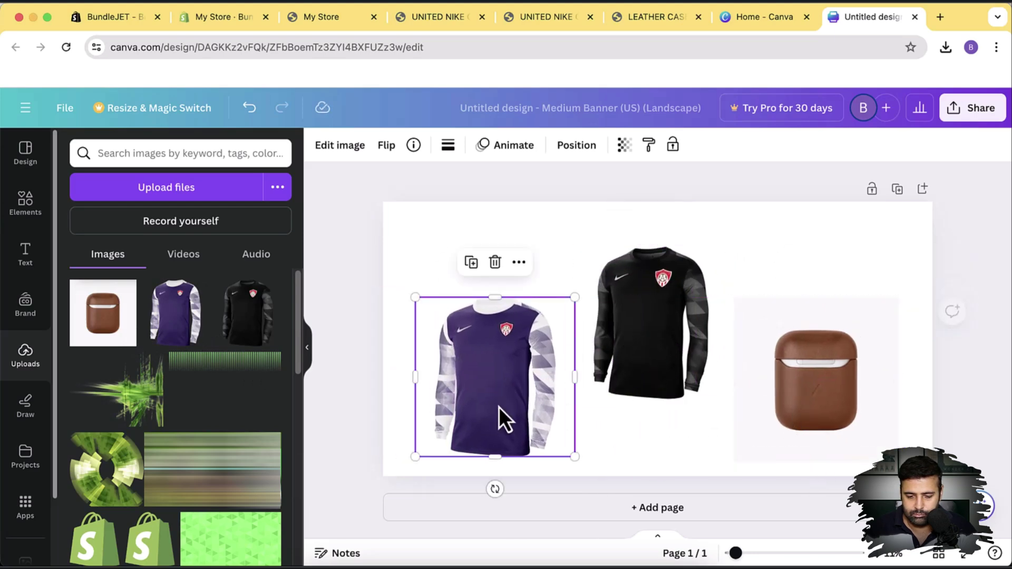
# Add the heading "Limited Time Offer" and place it at the top centre of the banner above the black jersey.
pyautogui.scroll(1, 283, 253)
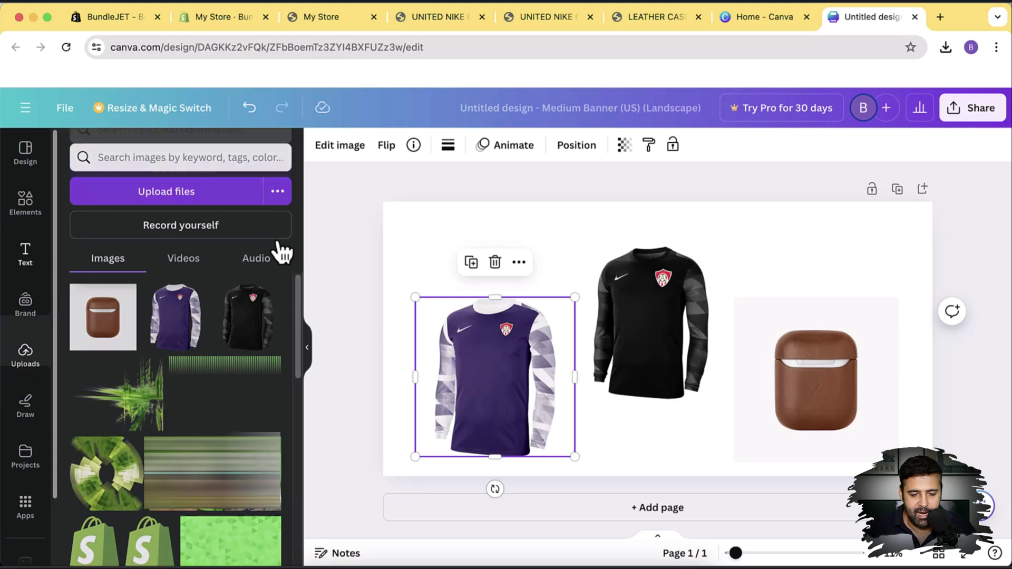
pyautogui.click(26, 254)
pyautogui.click(174, 337)
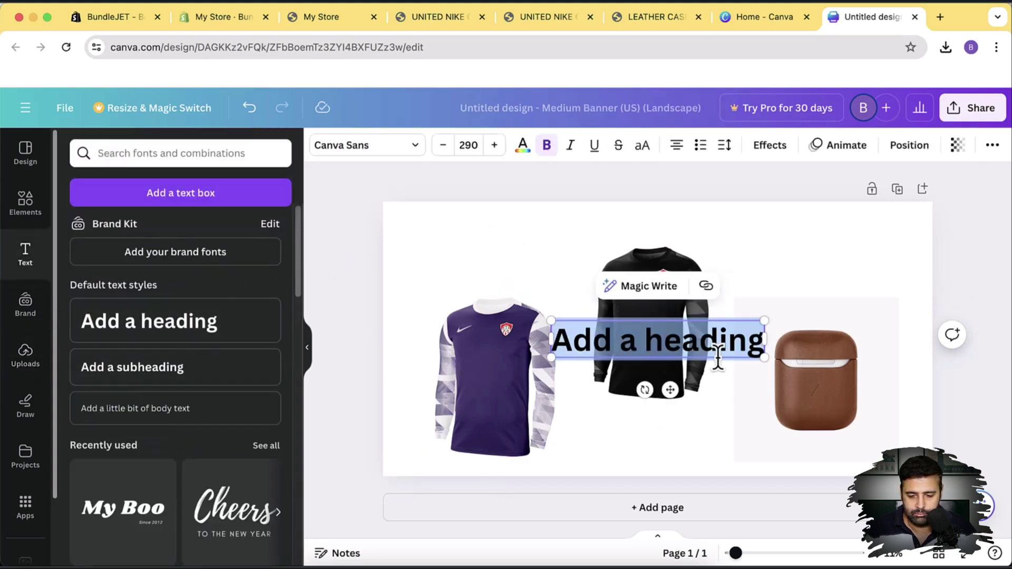
pyautogui.write('Limite')
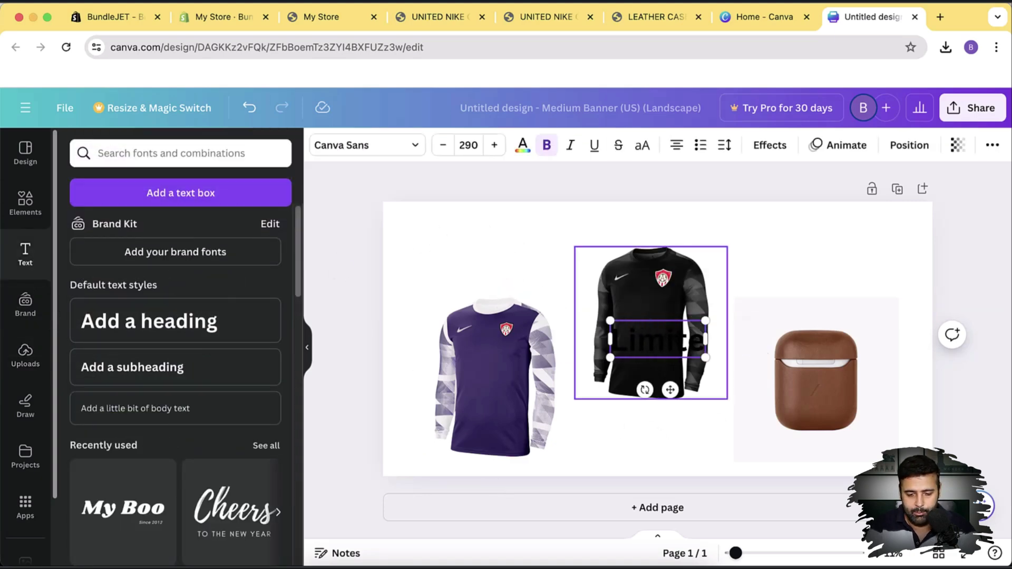
pyautogui.write('d Time Off')
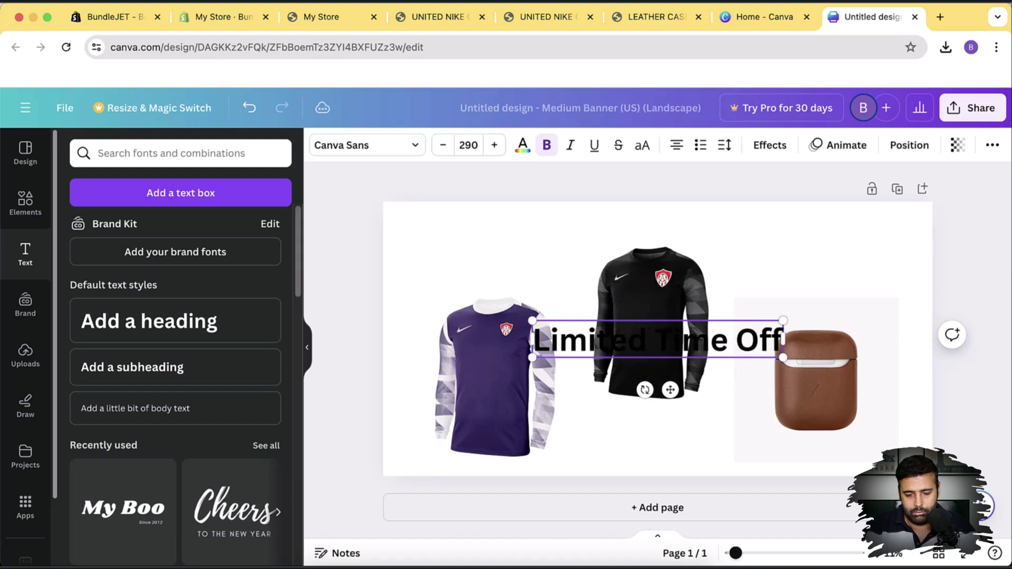
pyautogui.write('er')
pyautogui.click(967, 340)
pyautogui.click(702, 348)
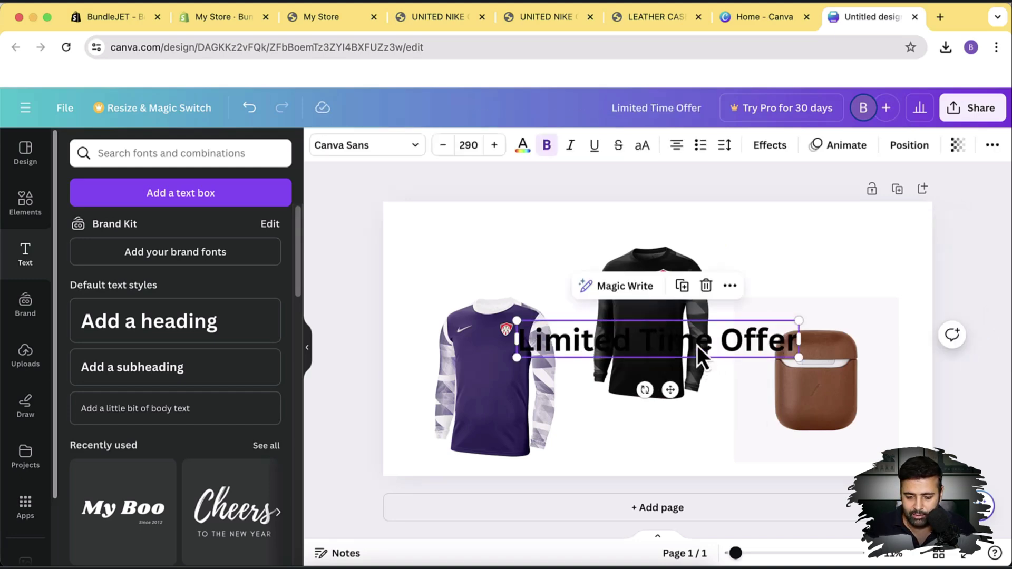
pyautogui.moveTo(697, 346); pyautogui.dragTo(730, 235)
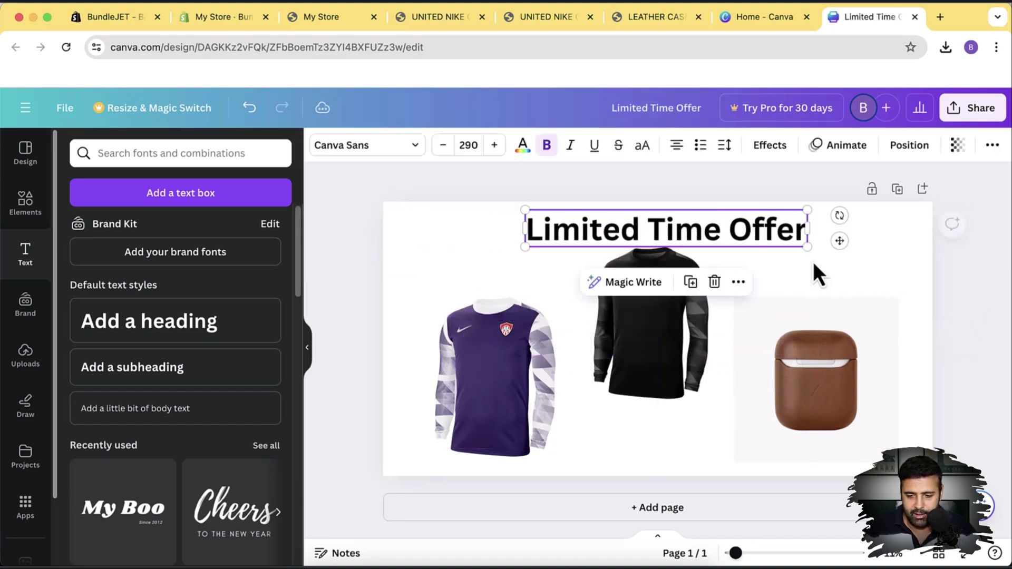
pyautogui.click(950, 309)
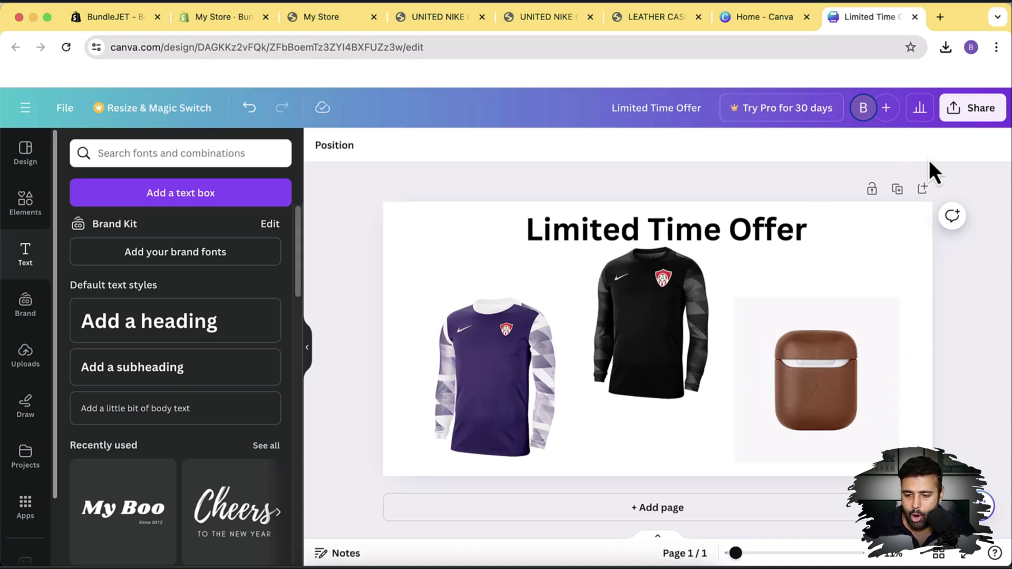
# Download the finished banner as a PNG at size 1.
pyautogui.click(970, 114)
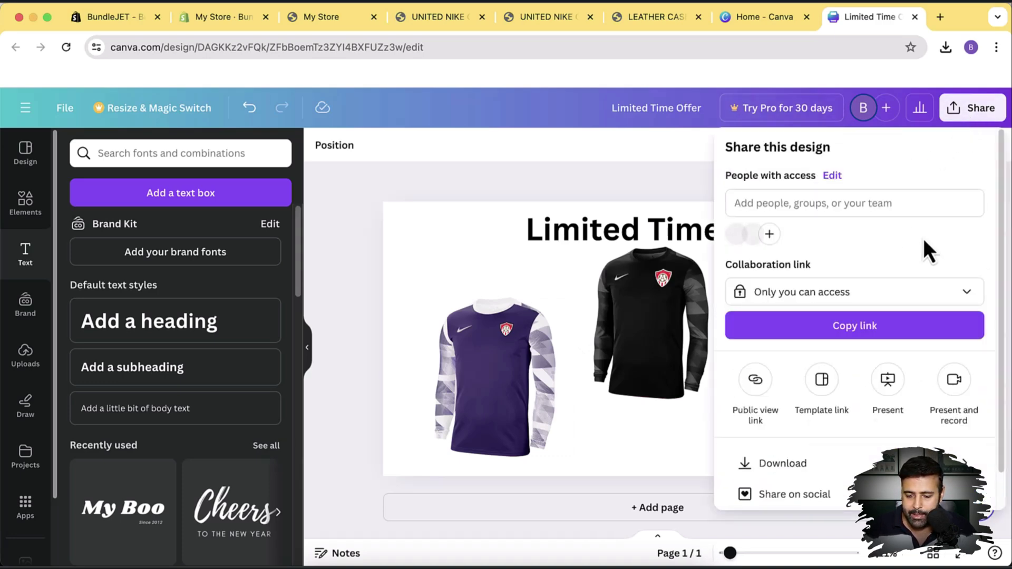
pyautogui.scroll(-2, 922, 238)
pyautogui.click(821, 431)
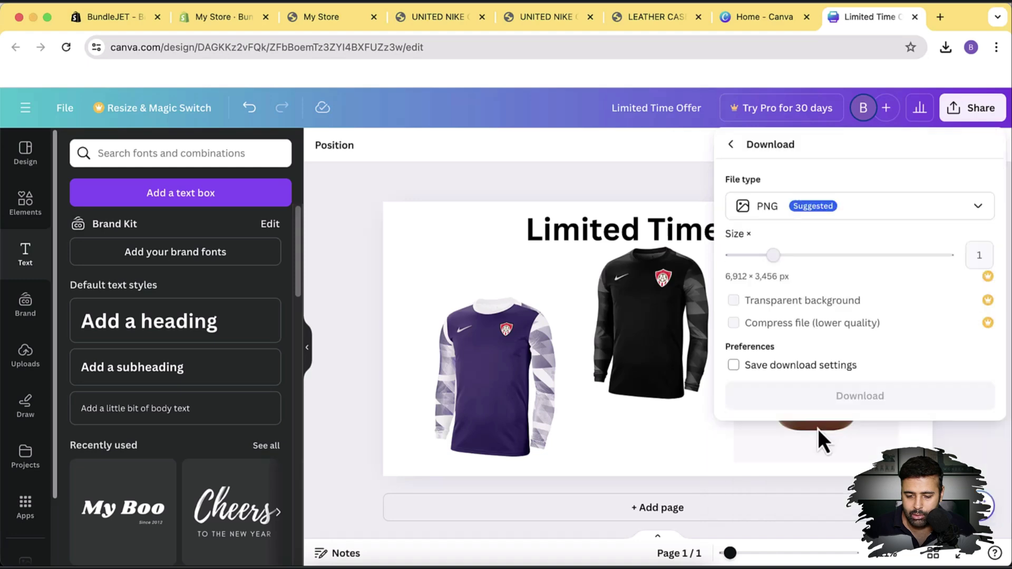
pyautogui.click(893, 402)
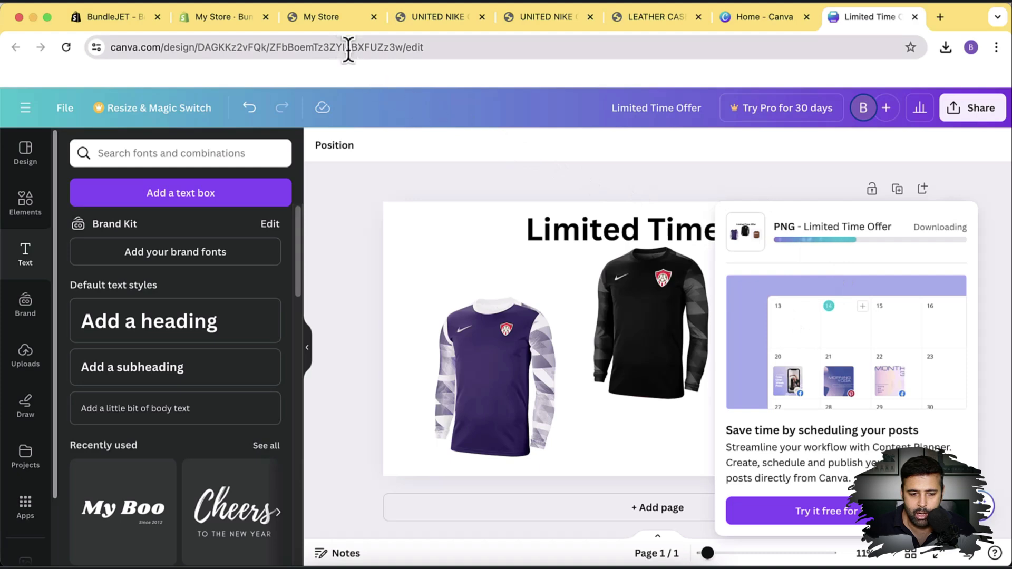
# Switch to the BundleJET bundle in Shopify and add Limited Time Offer.png from Downloads to its media.
pyautogui.click(241, 26)
pyautogui.scroll(10, 693, 315)
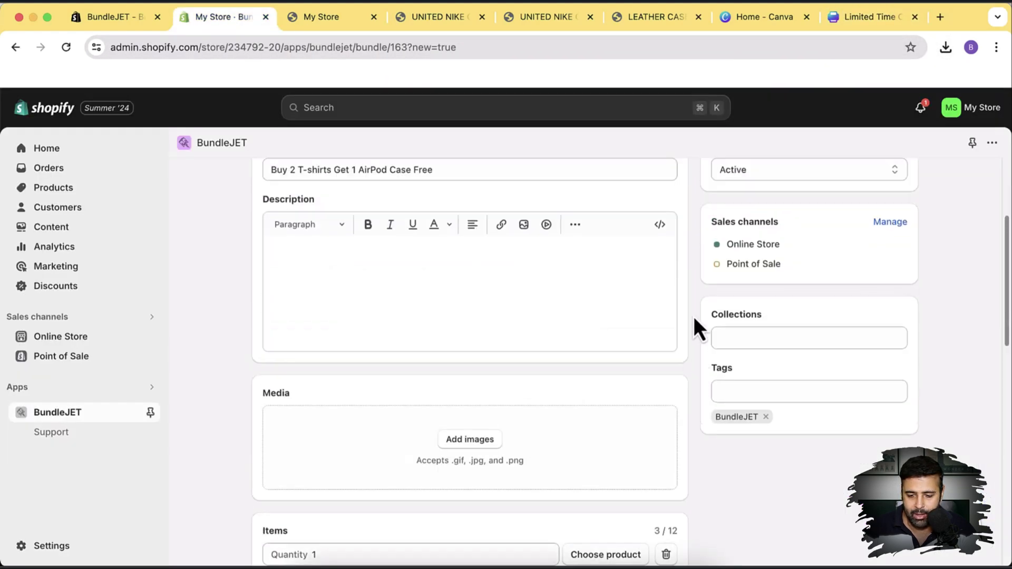
pyautogui.scroll(-3, 686, 363)
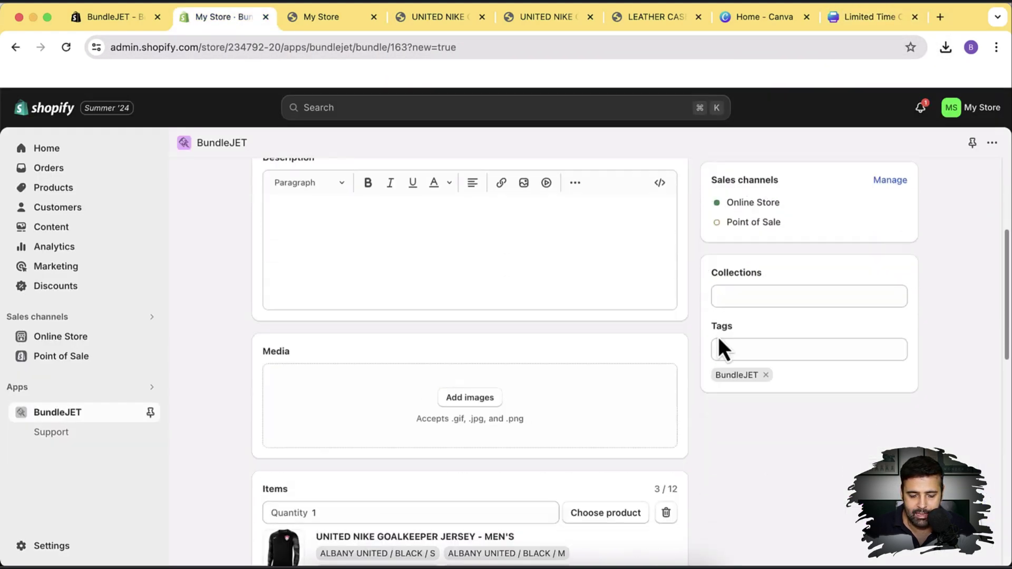
pyautogui.click(470, 396)
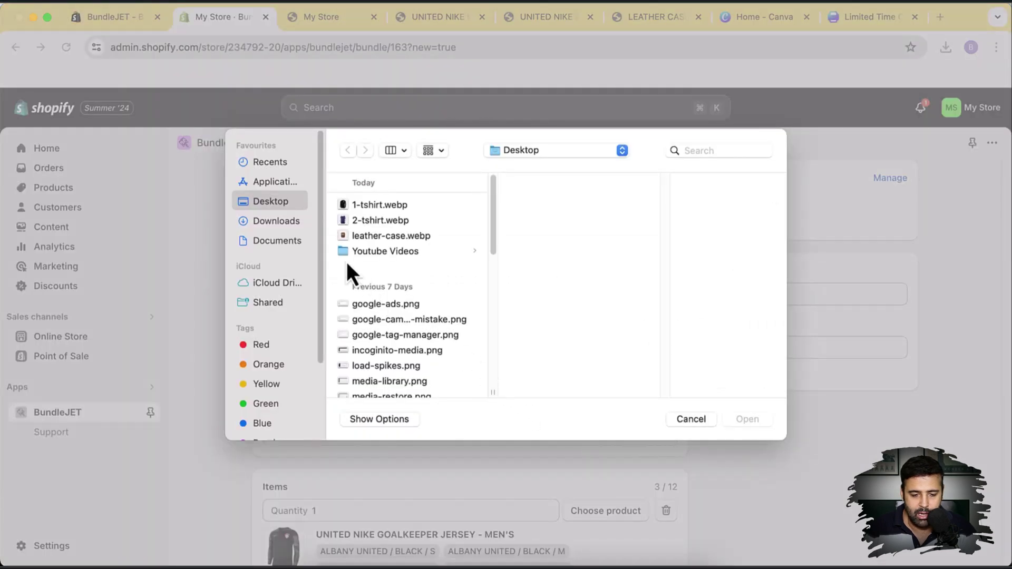
pyautogui.click(284, 223)
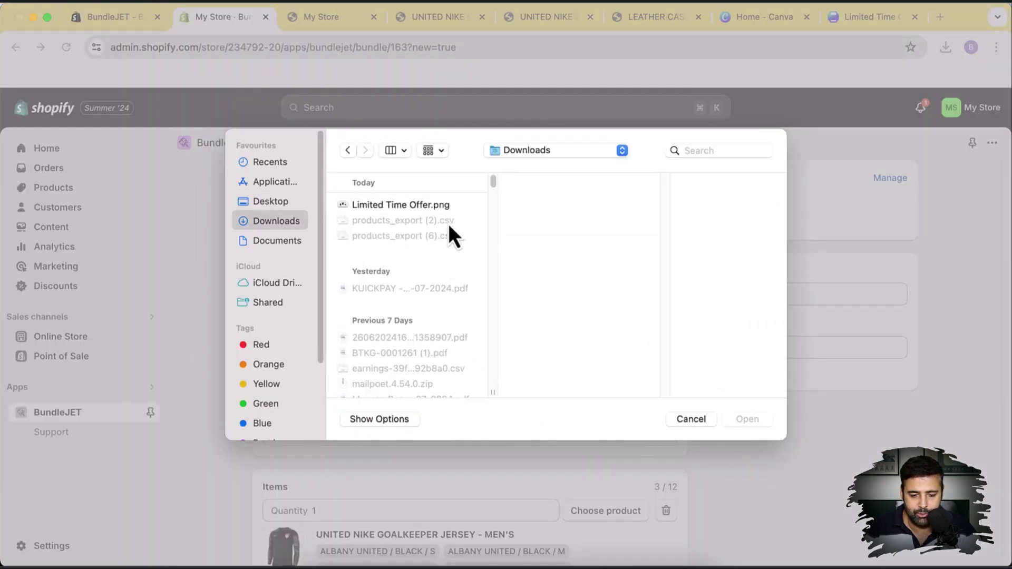
pyautogui.click(448, 207)
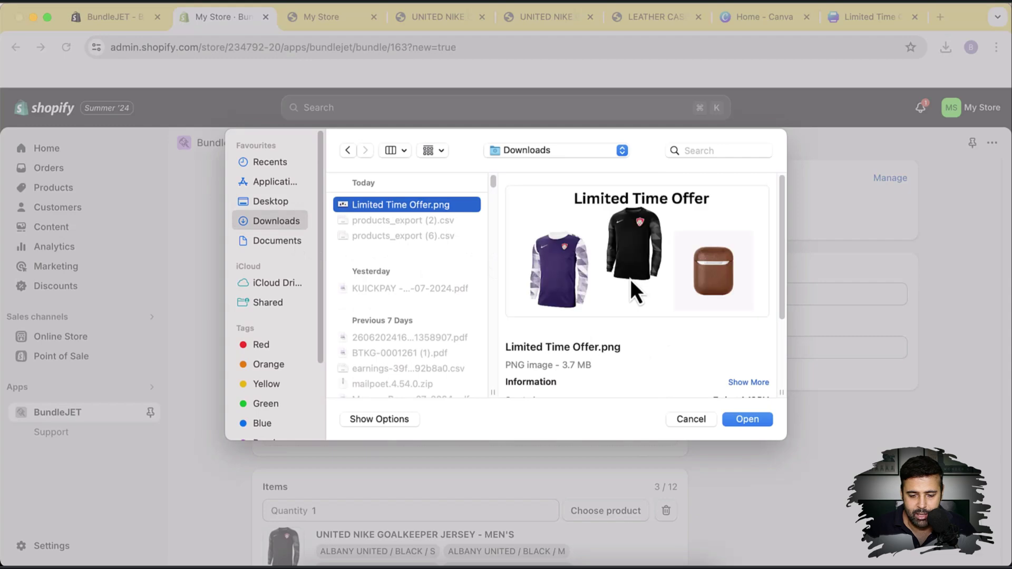
pyautogui.click(741, 421)
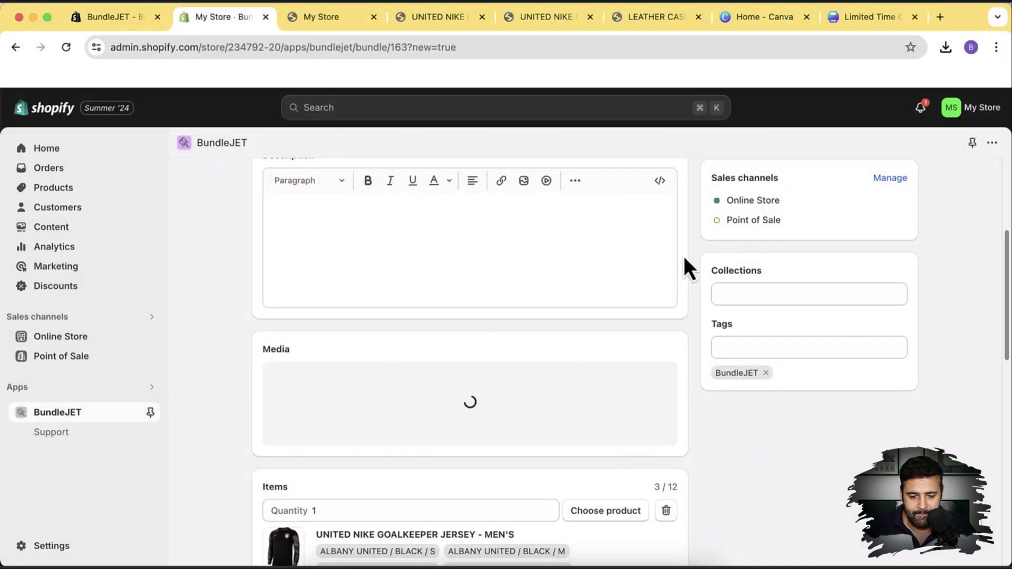
# Add 1-tshirt.webp, 2-tshirt.webp and leather-case.webp from the Desktop to the bundle's media and save the bundle.
pyautogui.scroll(-3, 684, 257)
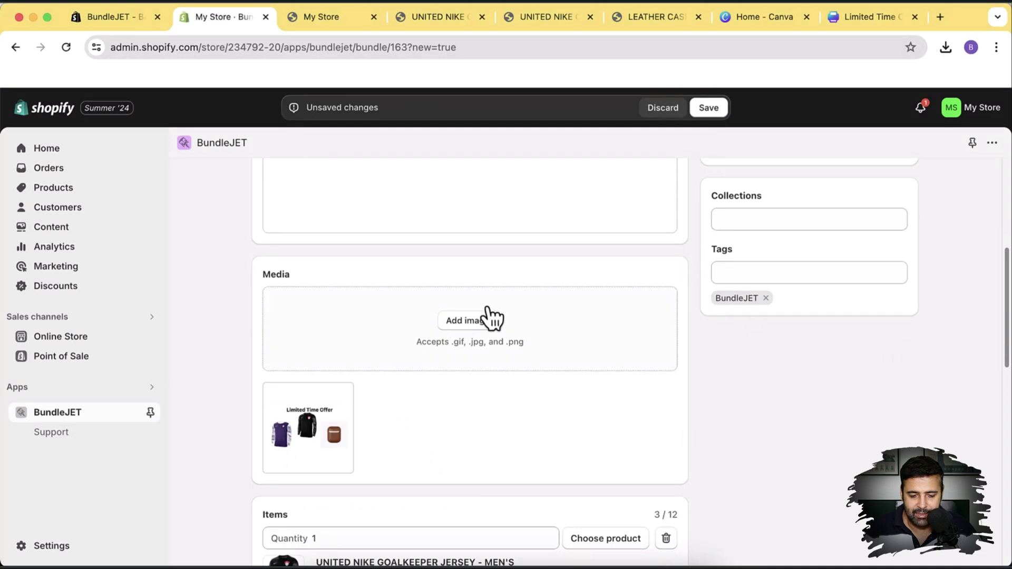
pyautogui.click(477, 322)
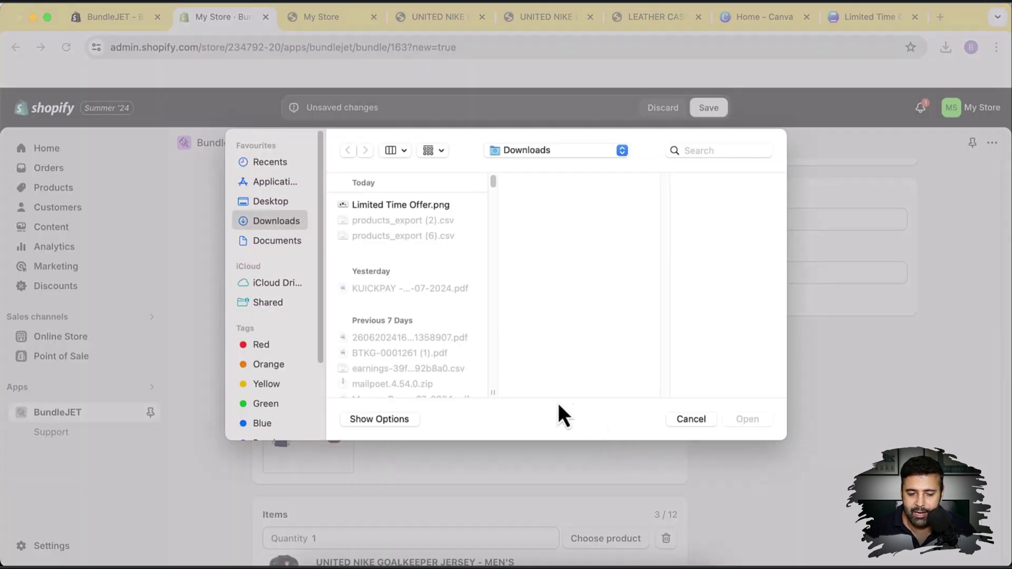
pyautogui.click(292, 203)
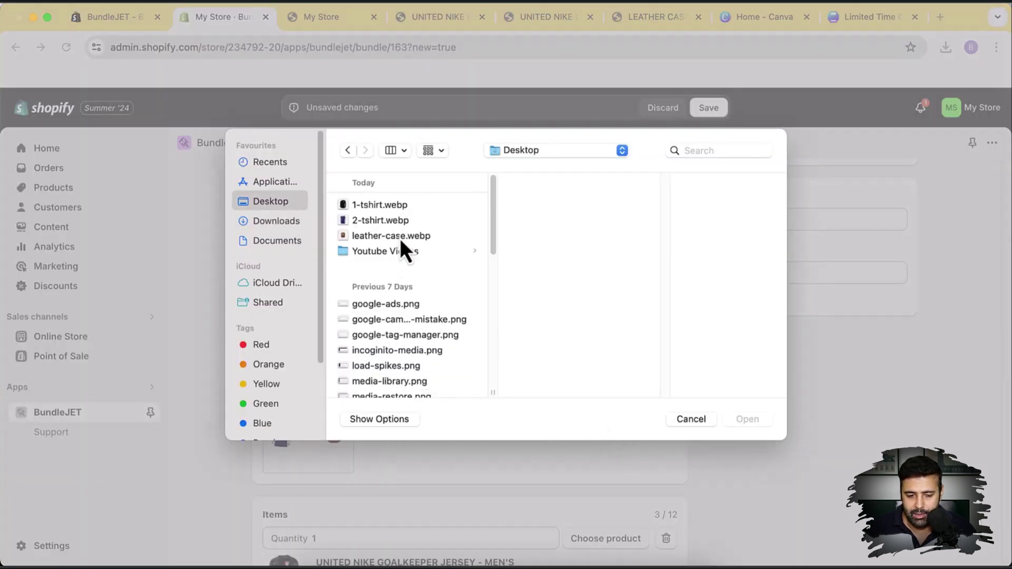
pyautogui.click(417, 209)
pyautogui.keyDown('shift'); pyautogui.click(429, 235); pyautogui.keyUp('shift')
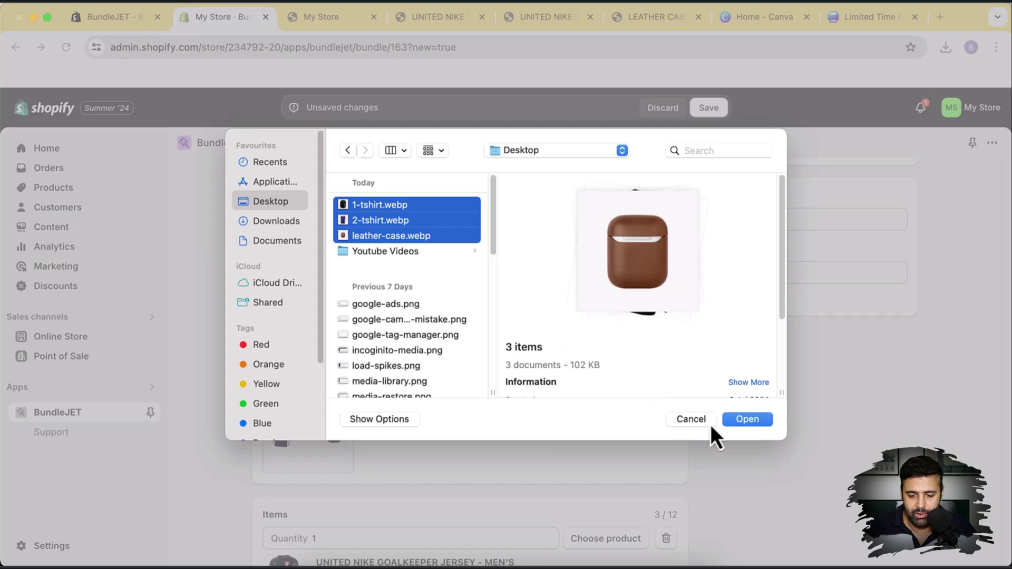
pyautogui.click(743, 420)
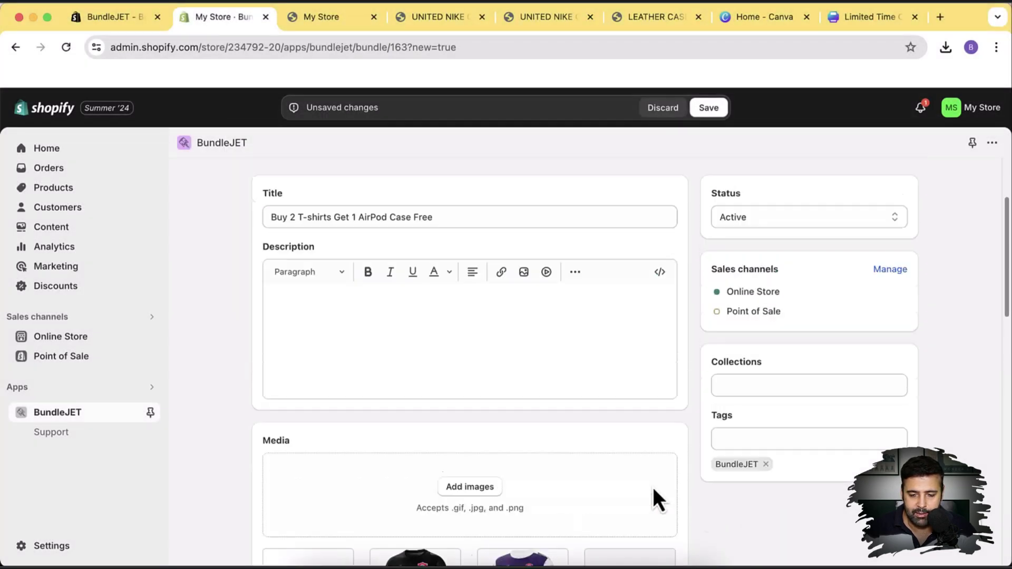
pyautogui.click(709, 108)
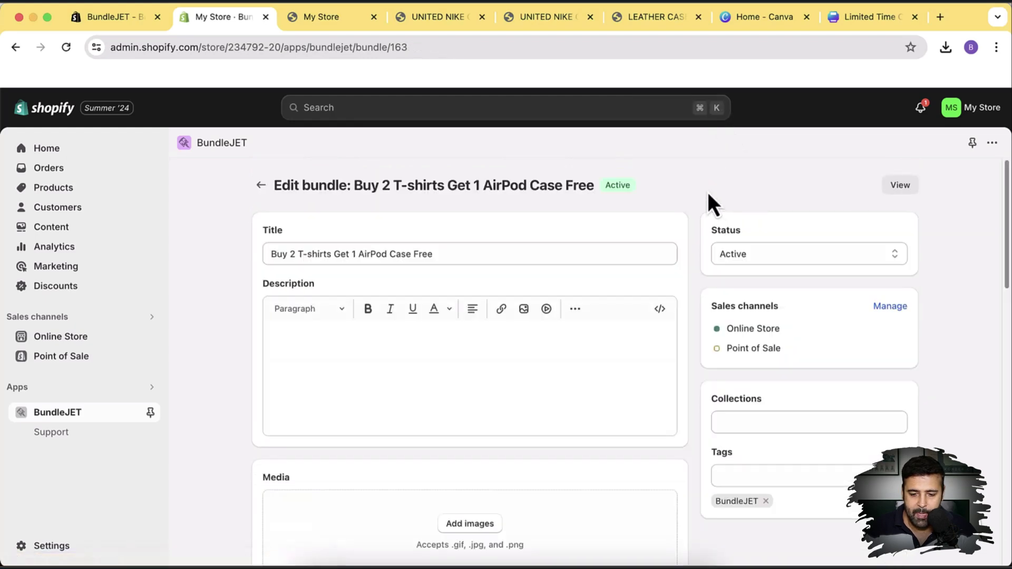
# View the Buy 2 T-shirts Get 1 AirPod Case Free bundle on the storefront and look over its product page.
pyautogui.click(899, 186)
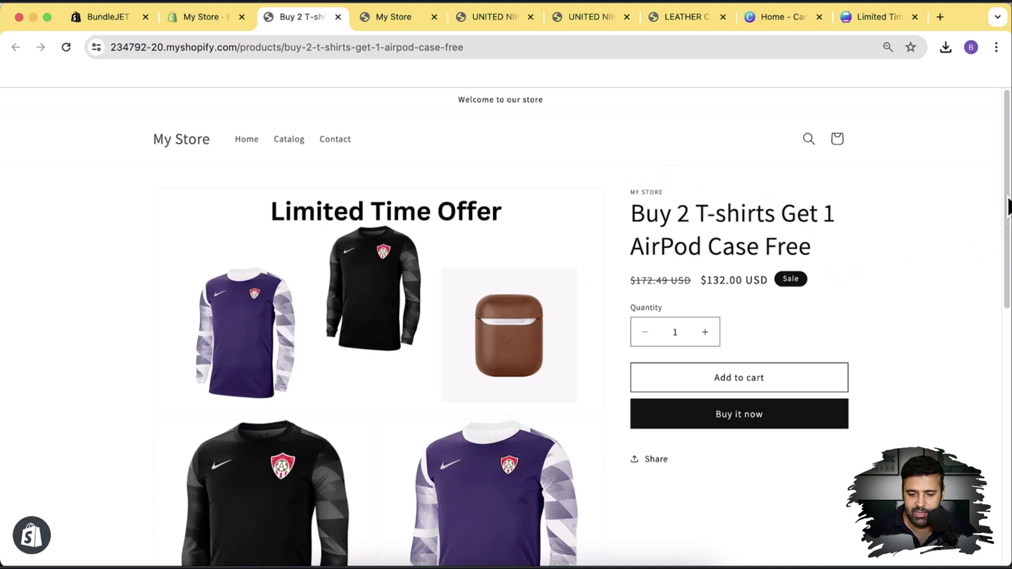
pyautogui.scroll(-7, 1007, 216)
pyautogui.scroll(5, 1005, 266)
pyautogui.scroll(3, 1005, 253)
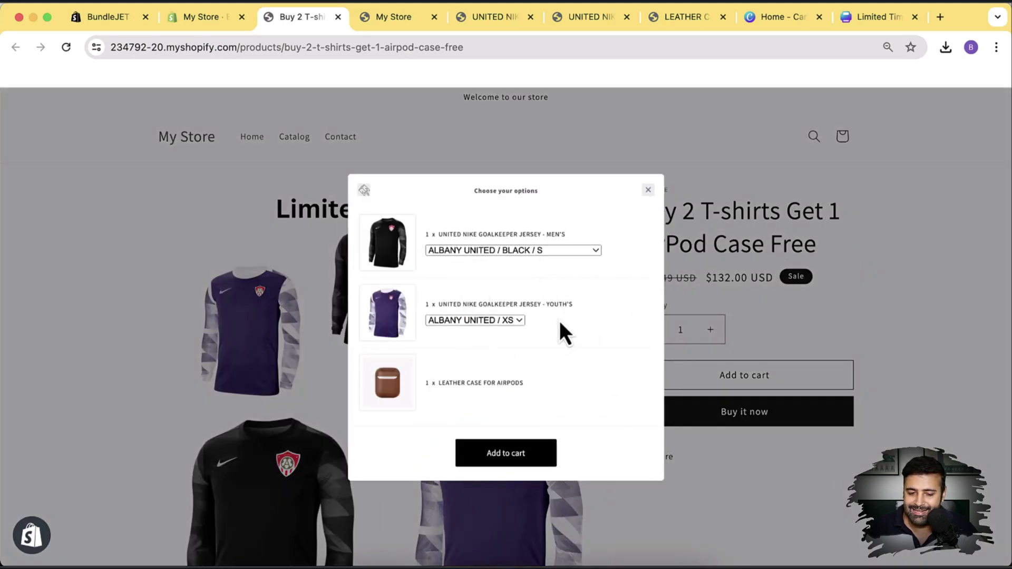
# Check the men's jersey variants, keep ALBANY UNITED / BLACK / S, and add the bundle to the cart.
pyautogui.click(583, 252)
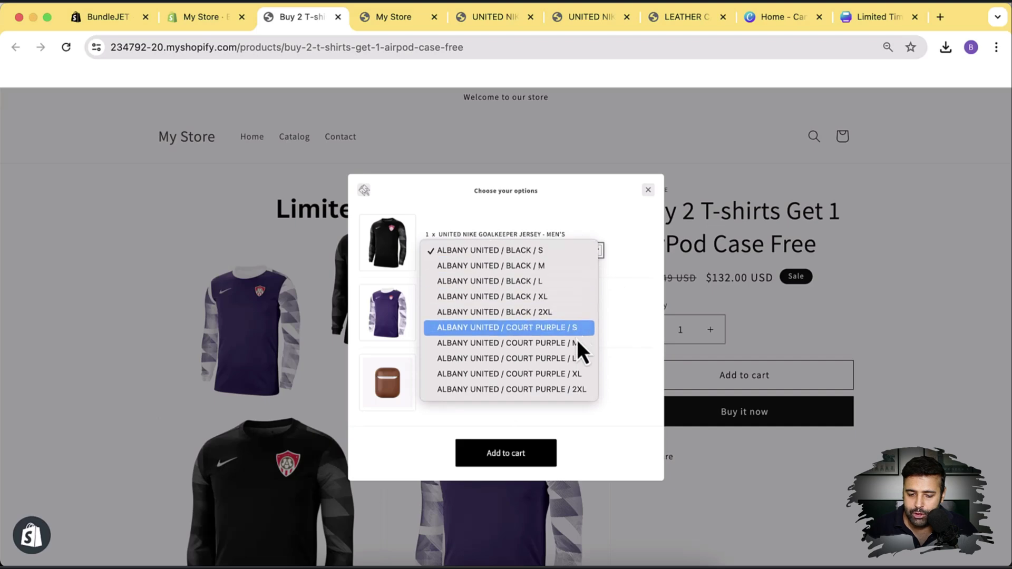
pyautogui.click(629, 261)
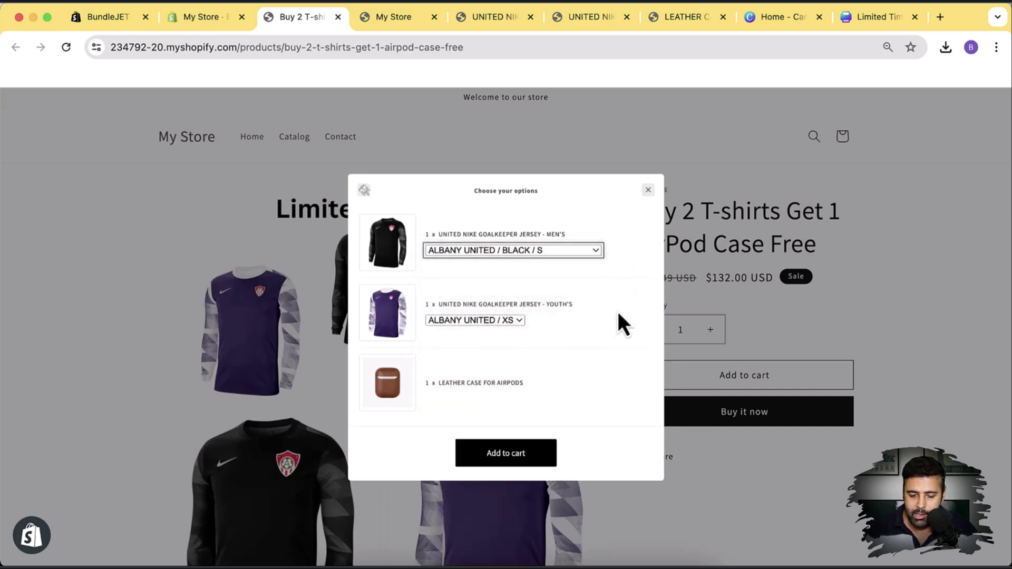
pyautogui.click(522, 453)
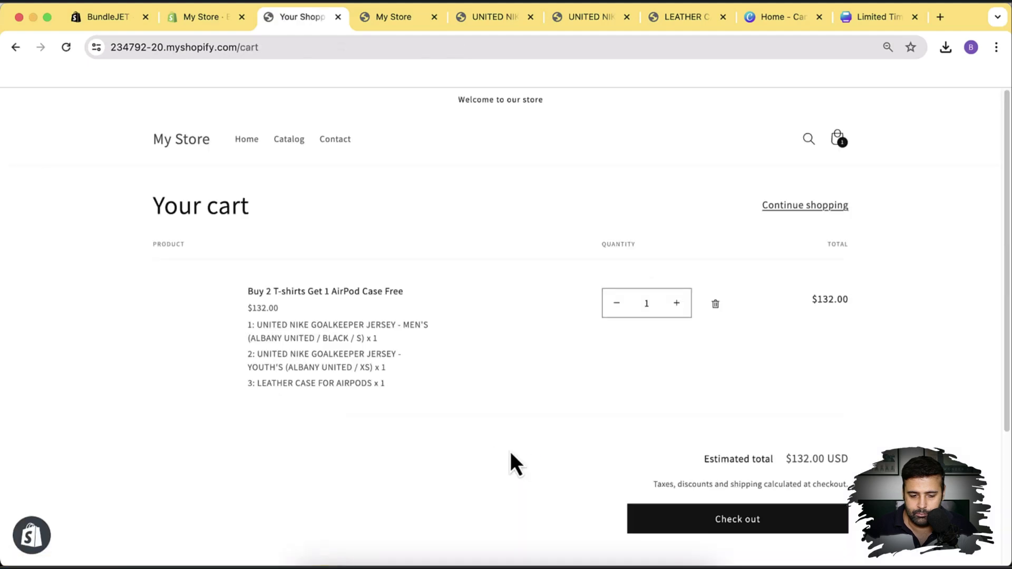
# Examine the individual jerseys and the leather case listed under the bundle in the cart.
pyautogui.moveTo(248, 323); pyautogui.dragTo(275, 325)
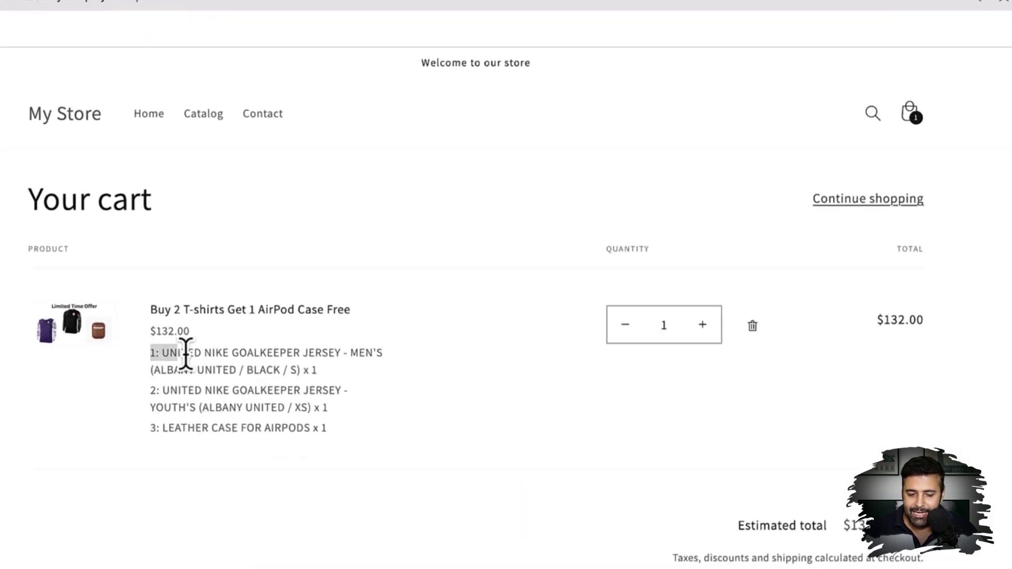
pyautogui.moveTo(186, 354); pyautogui.dragTo(301, 368)
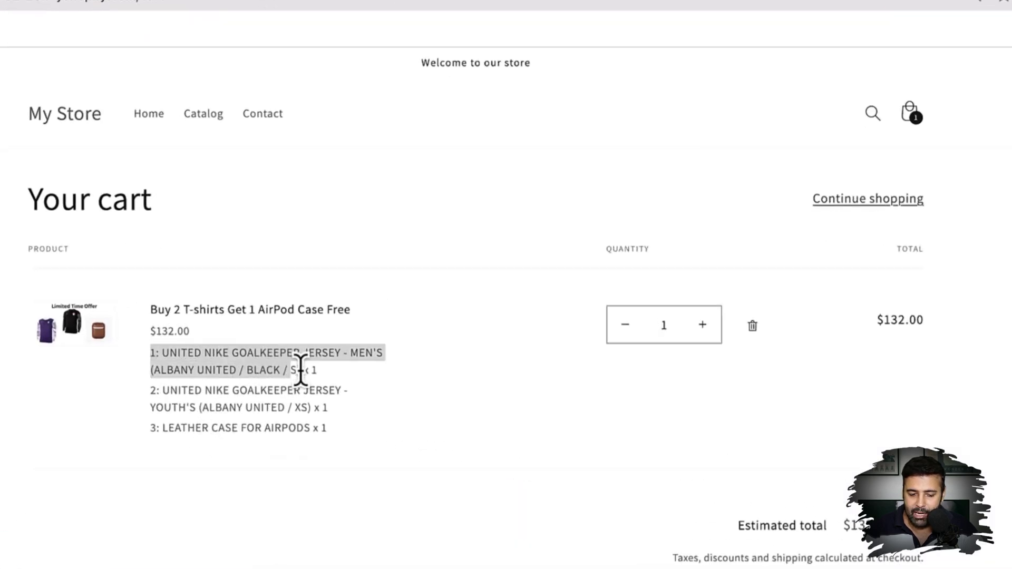
pyautogui.moveTo(329, 407); pyautogui.dragTo(153, 388)
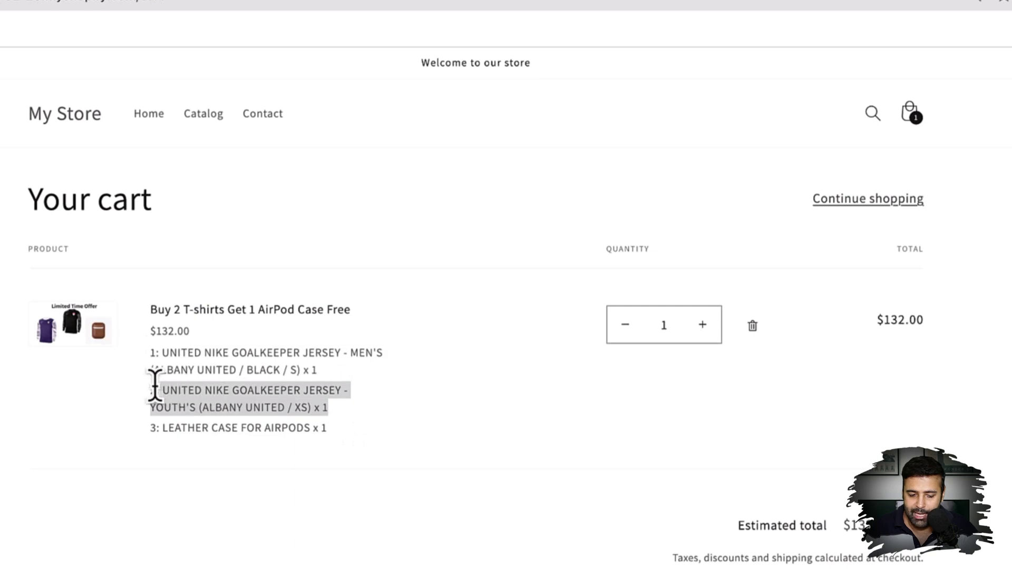
pyautogui.moveTo(353, 440); pyautogui.dragTo(153, 395)
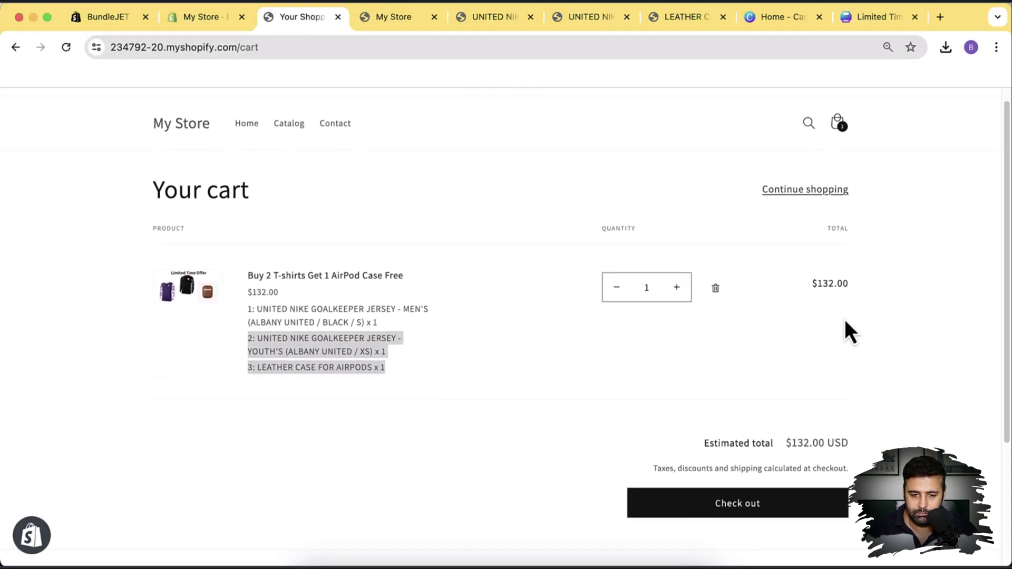
# Proceed to checkout and review the discounts applied to each bundled item and the order summary.
pyautogui.click(775, 502)
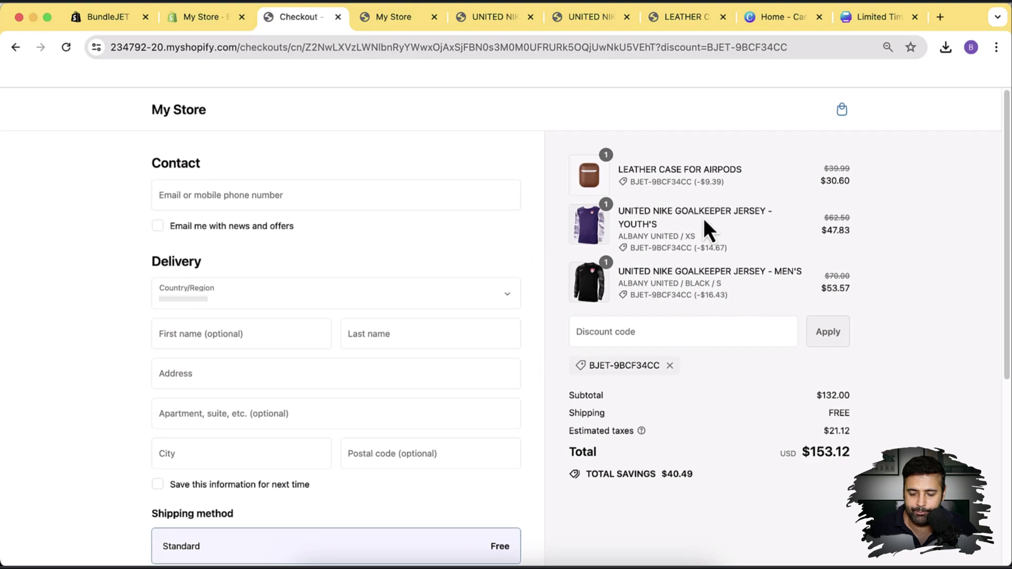
pyautogui.scroll(-1, 704, 222)
pyautogui.scroll(1, 703, 225)
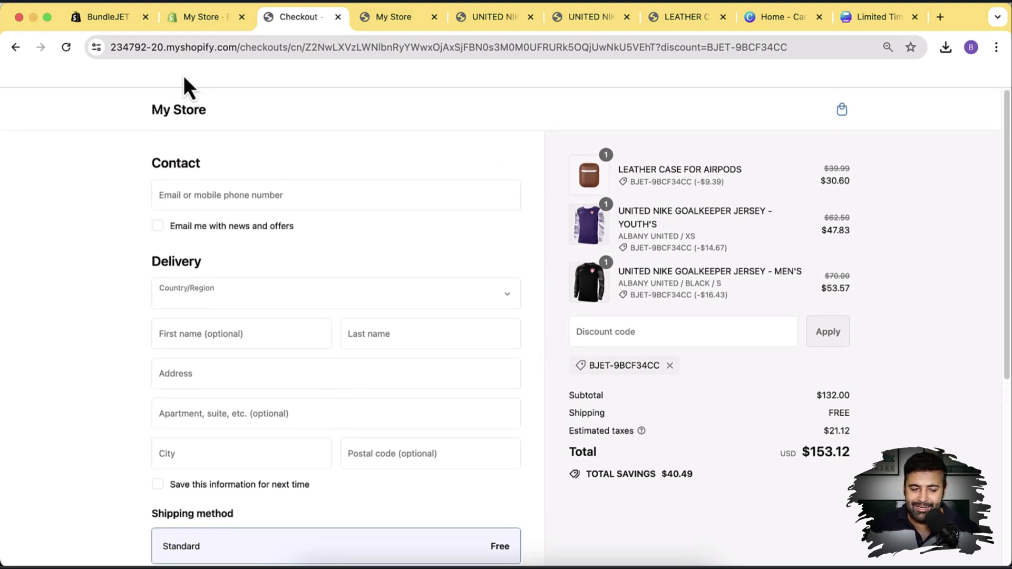
# Switch to the BundleJET listing in the Shopify App Store and open its demo store.
pyautogui.click(102, 27)
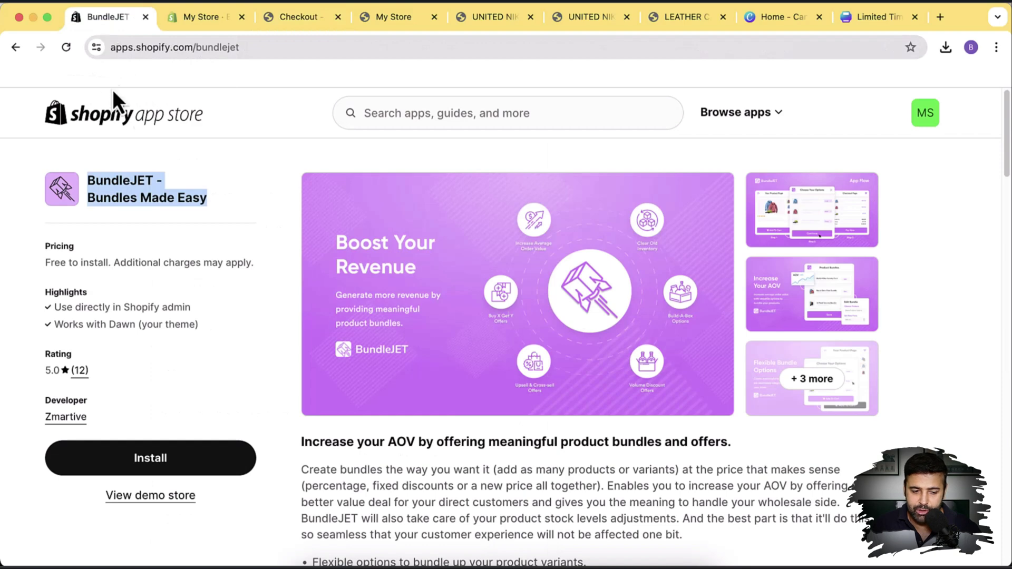
pyautogui.scroll(-1, 300, 149)
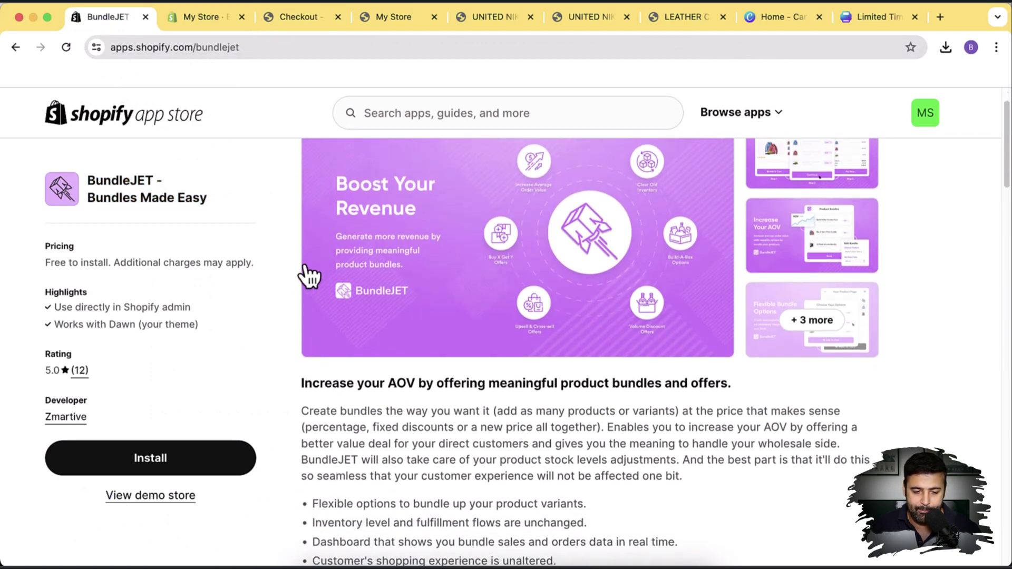
pyautogui.scroll(1, 287, 316)
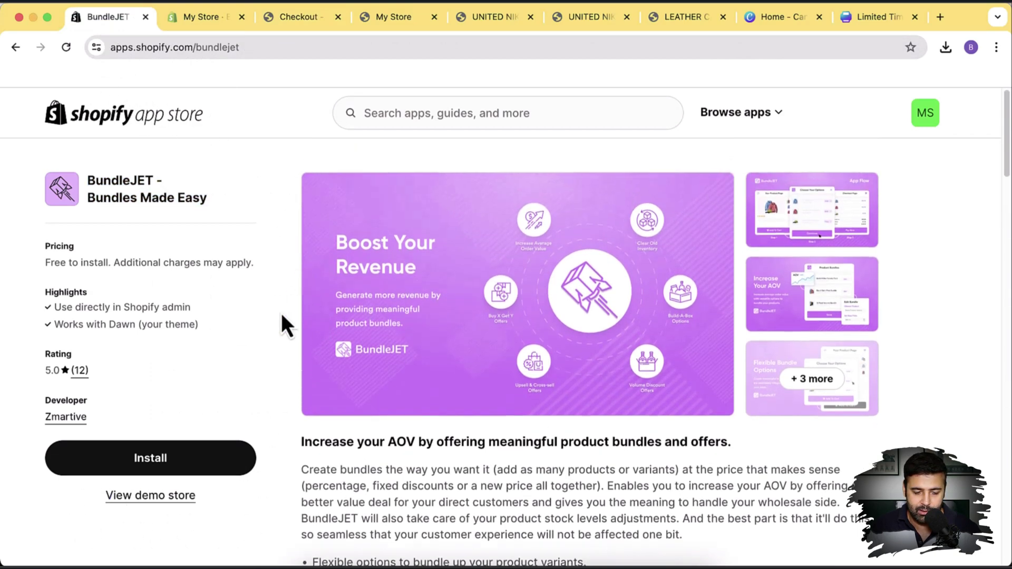
pyautogui.click(181, 499)
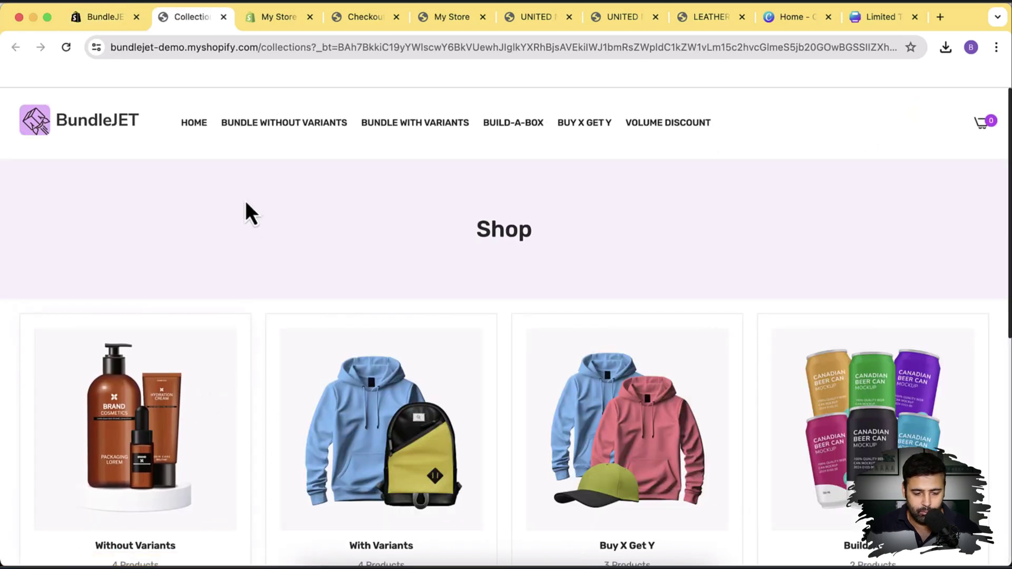
# Look through the demo store's bundle collections, from Without Variants to Volume Discount.
pyautogui.scroll(-3, 240, 274)
pyautogui.scroll(-2, 662, 434)
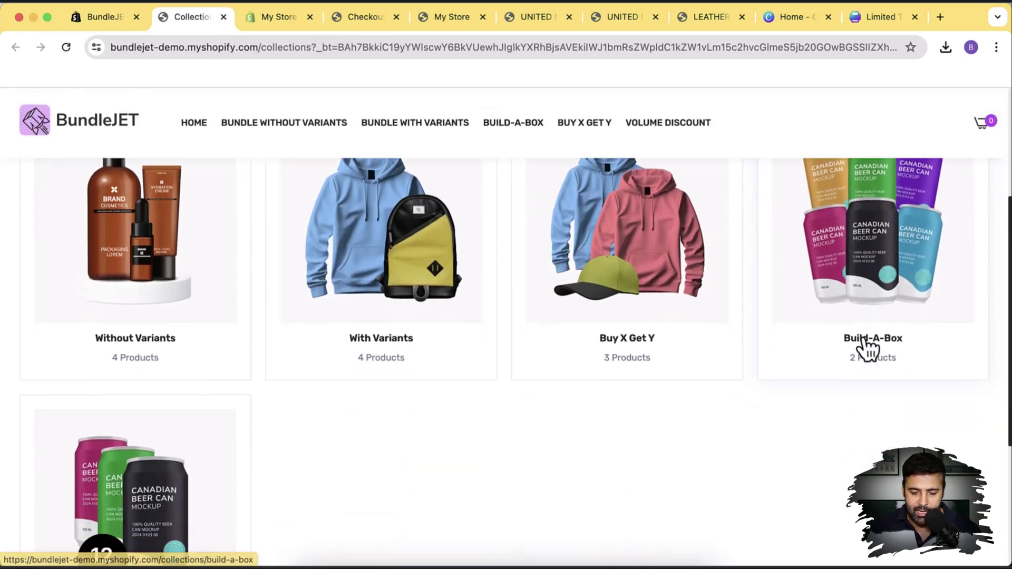
pyautogui.scroll(1, 443, 432)
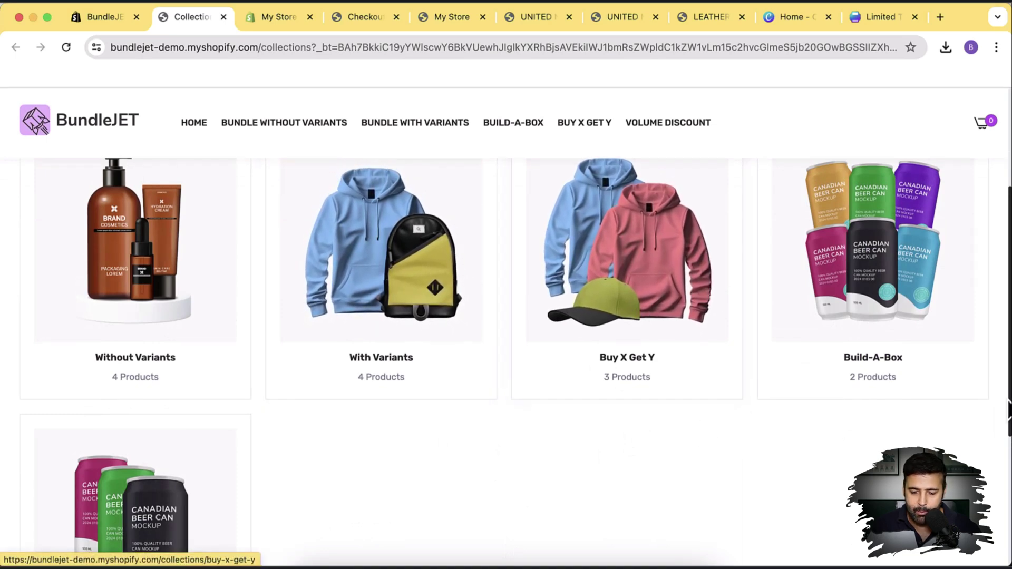
pyautogui.scroll(-2, 802, 284)
pyautogui.scroll(-1, 311, 308)
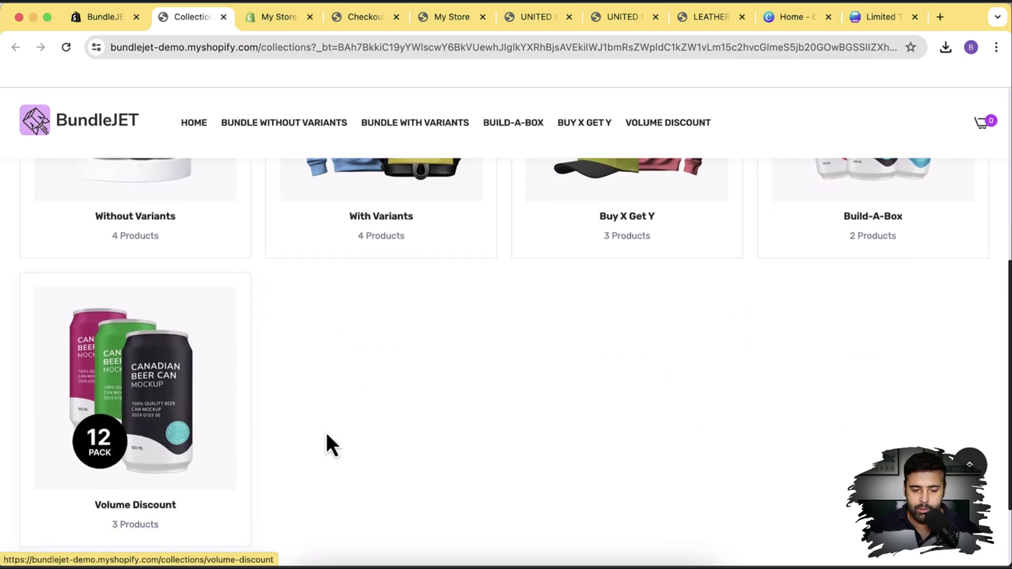
pyautogui.scroll(3, 328, 440)
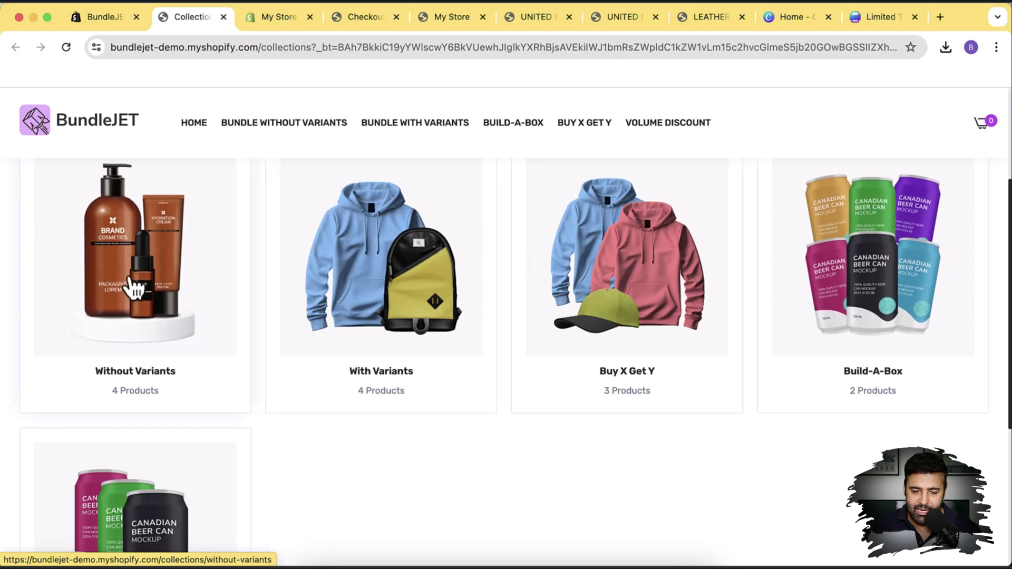
pyautogui.scroll(-1, 130, 405)
pyautogui.scroll(2, 764, 375)
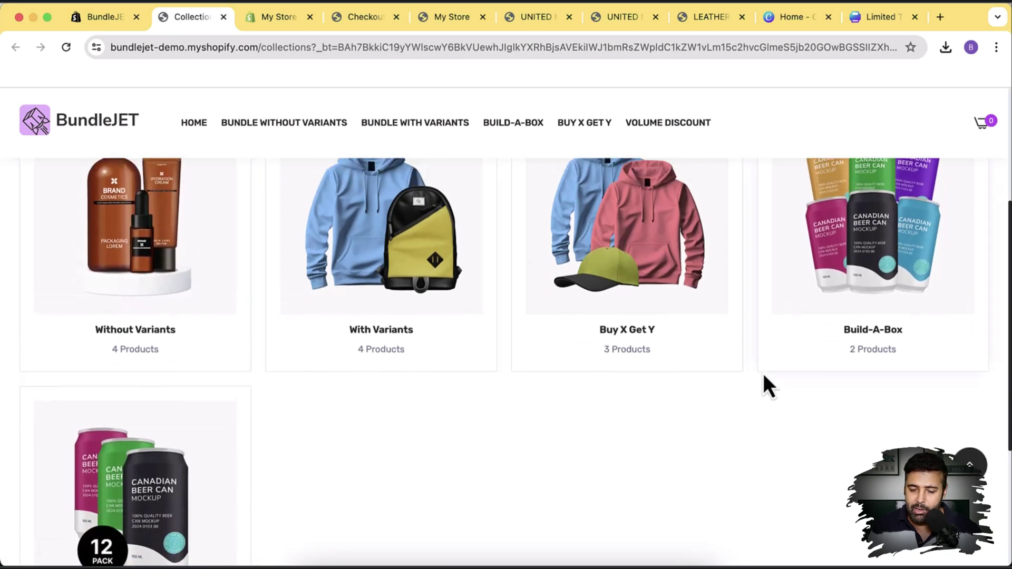
pyautogui.scroll(-3, 549, 237)
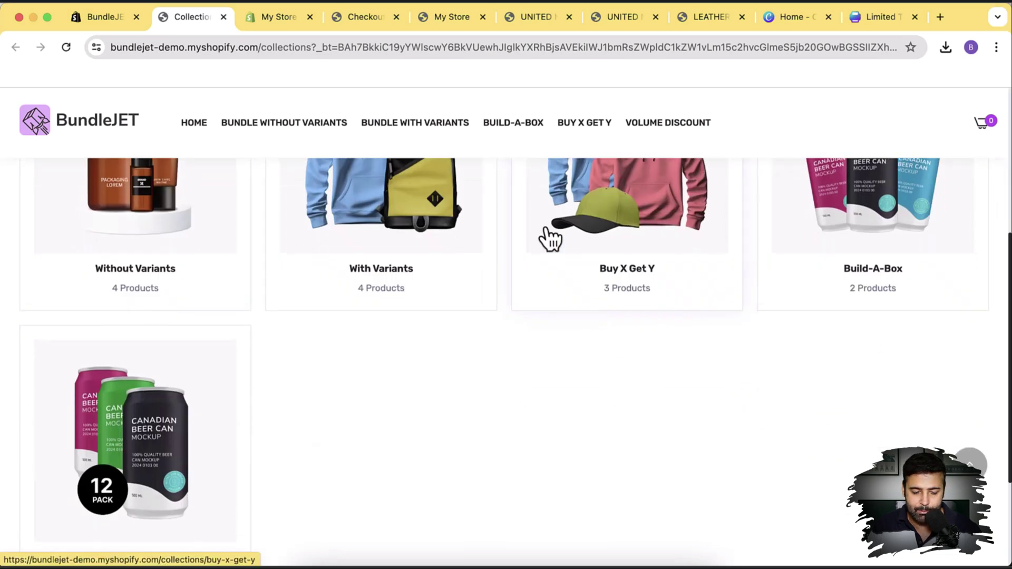
pyautogui.scroll(-3, 507, 369)
# Open the Volume Discount collection and look over its products.
pyautogui.click(145, 327)
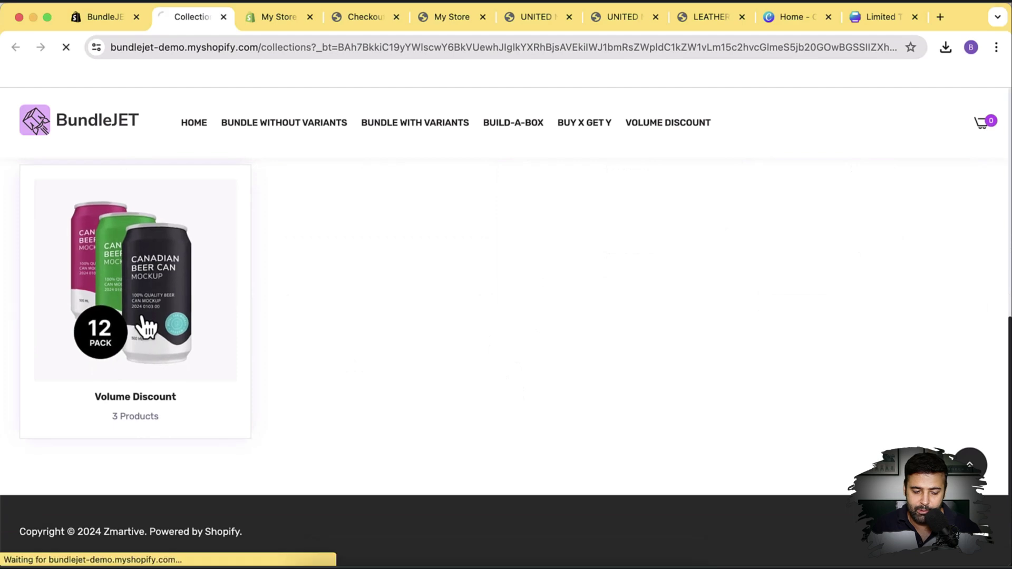
pyautogui.scroll(-2, 381, 214)
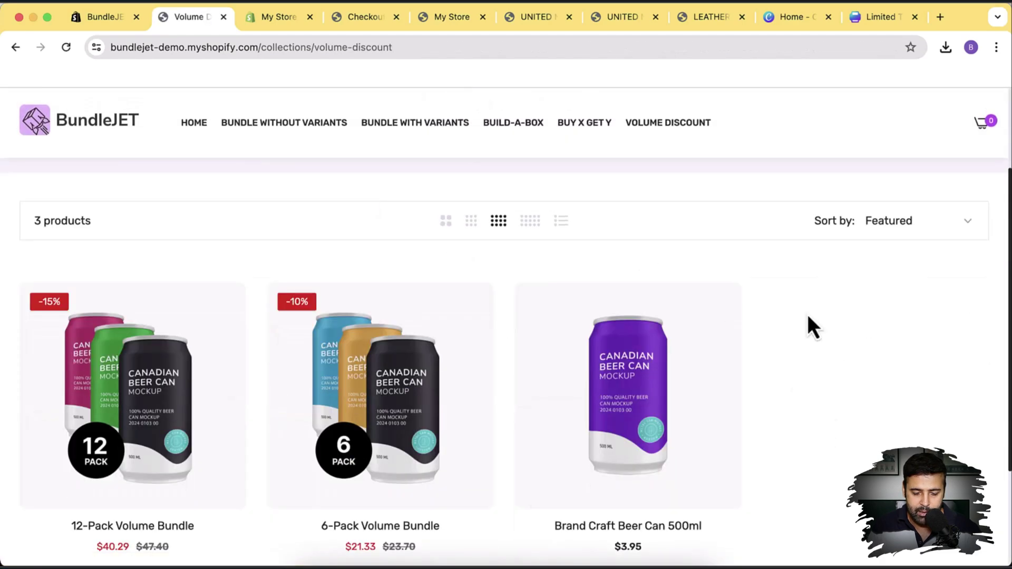
pyautogui.scroll(-2, 807, 317)
pyautogui.moveTo(368, 407)
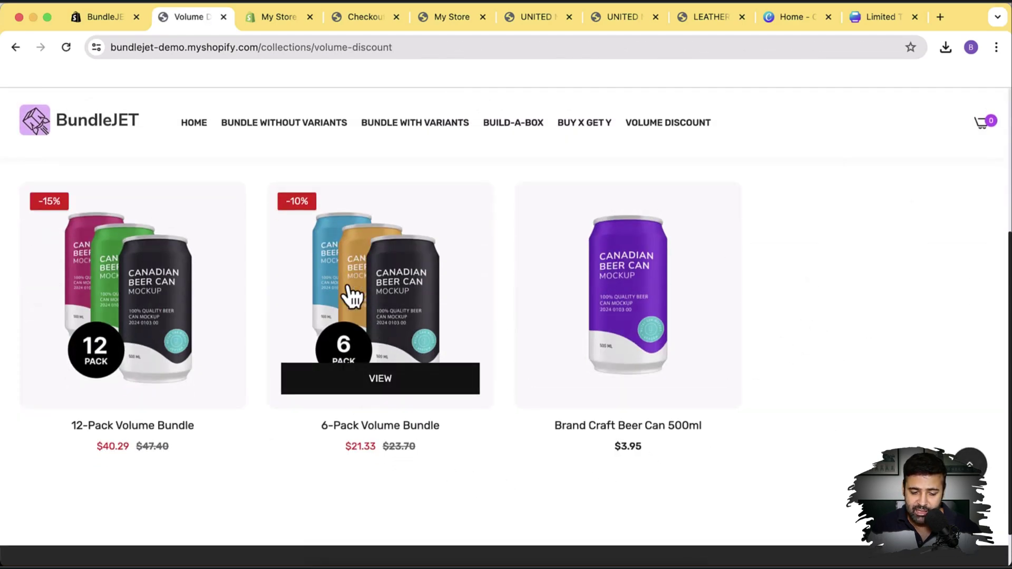
# Open the 6-Pack Volume Bundle, examine the item quantity in its cart options dialog, and close the dialog.
pyautogui.click(418, 316)
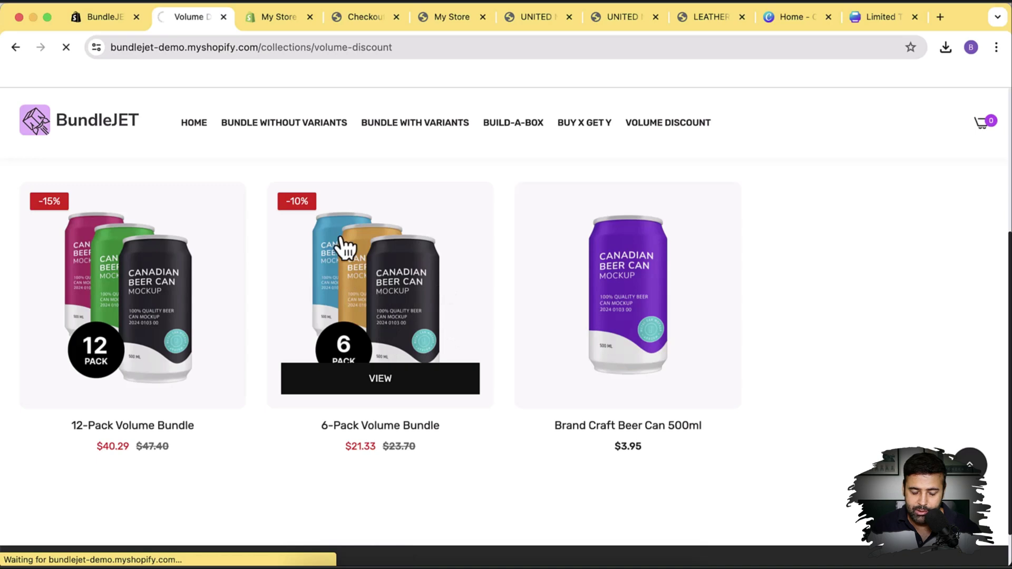
pyautogui.scroll(-2, 714, 295)
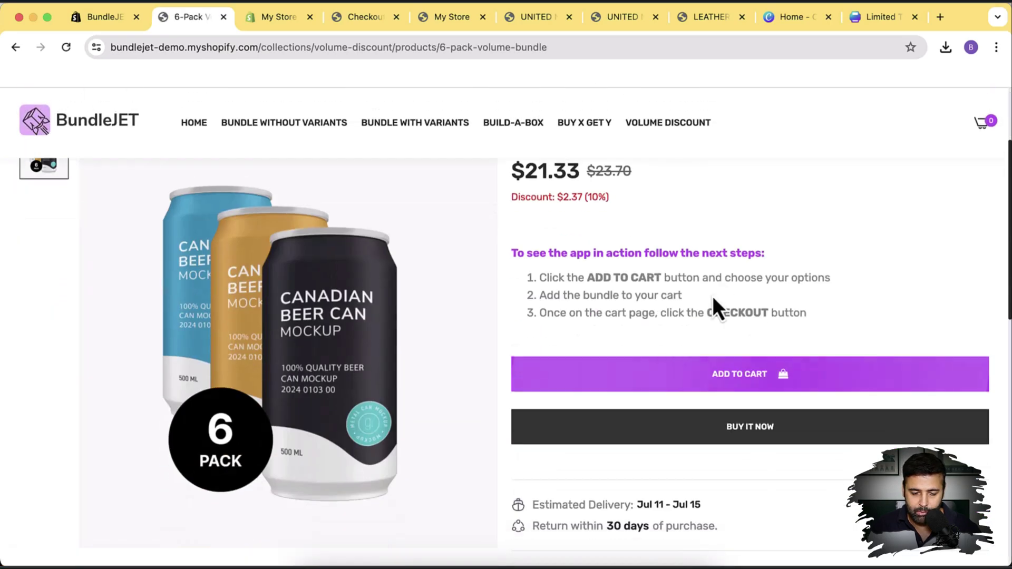
pyautogui.scroll(-2, 411, 338)
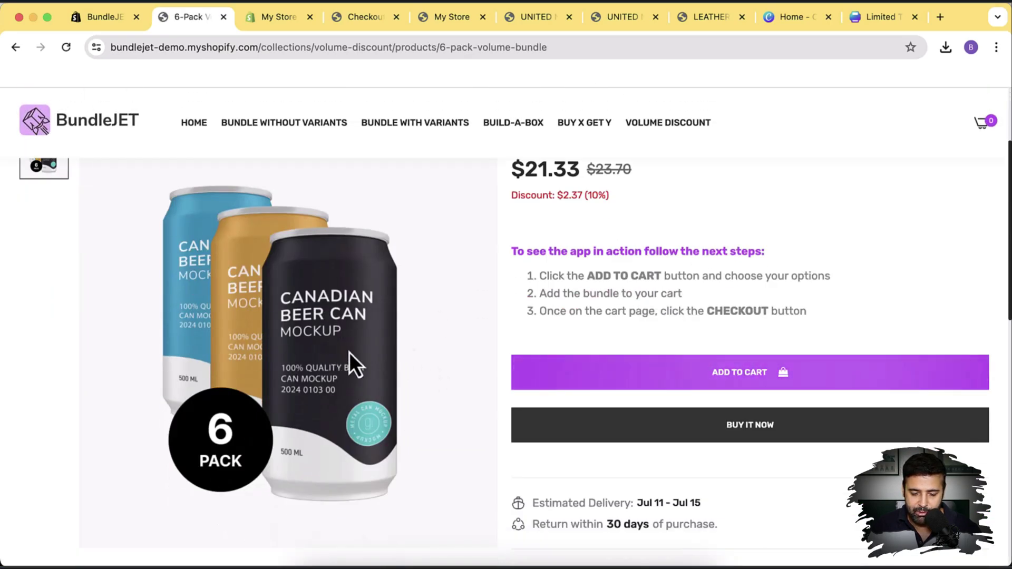
pyautogui.scroll(2, 350, 362)
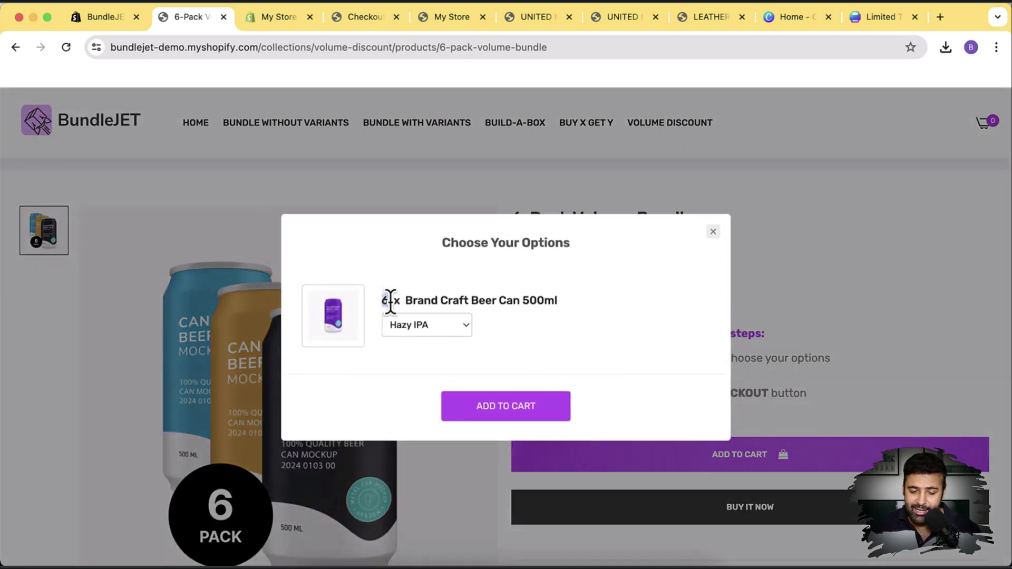
pyautogui.moveTo(382, 300); pyautogui.dragTo(390, 300)
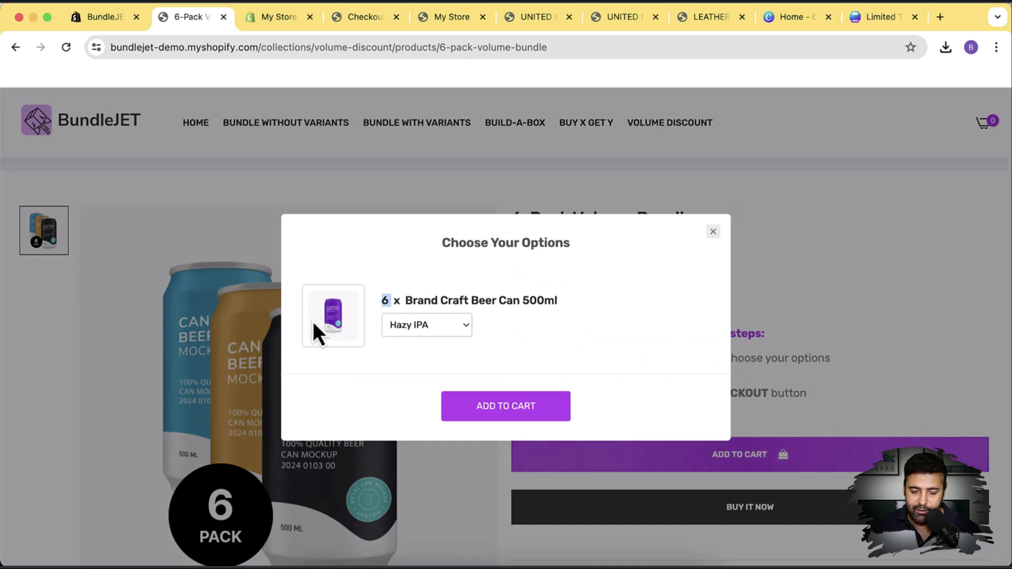
pyautogui.click(712, 232)
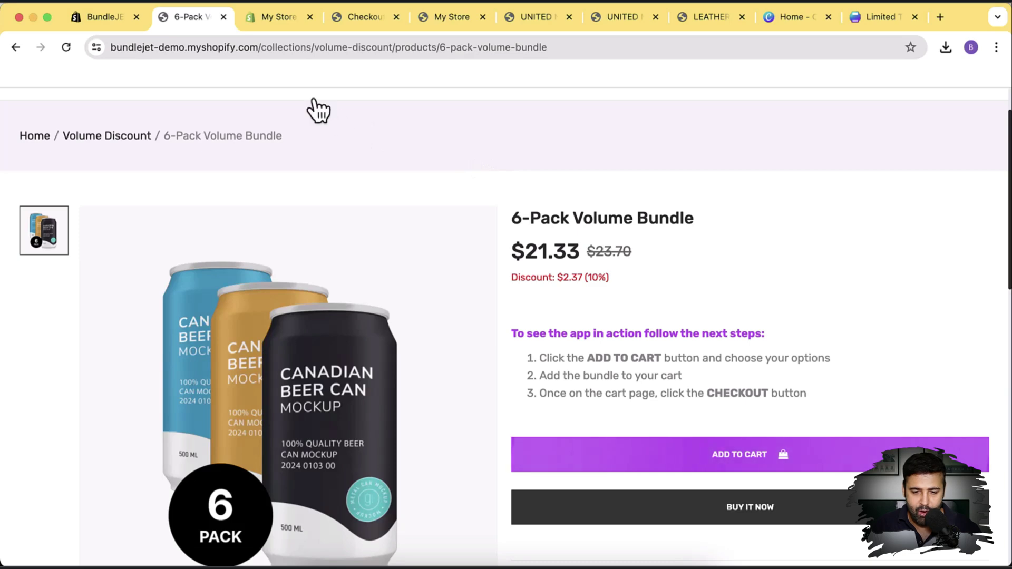
# Switch to the Shopify admin tab and review the items of the Buy 2 T-shirts Get 1 AirPod Case Free bundle.
pyautogui.click(280, 19)
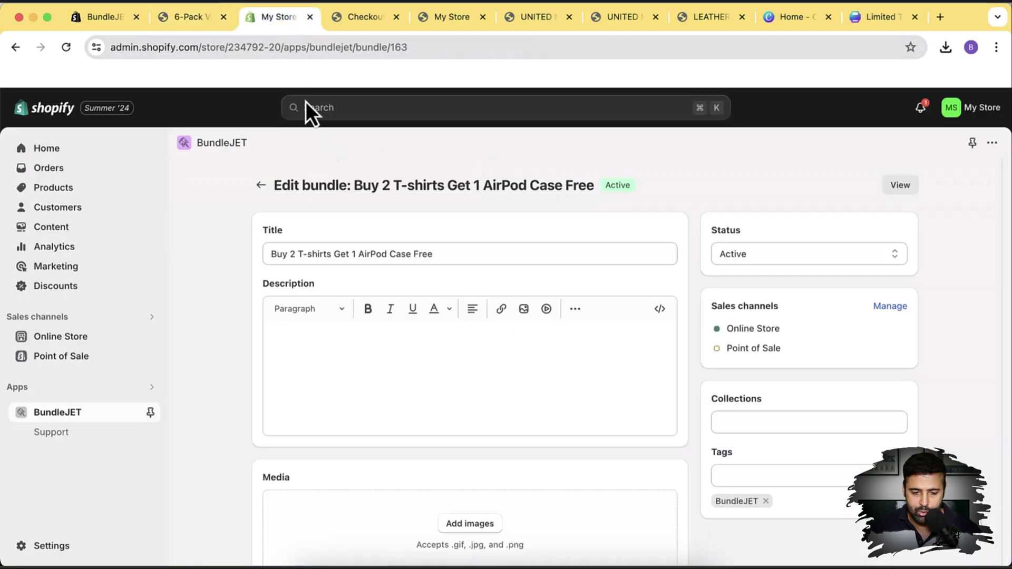
pyautogui.scroll(-10, 685, 210)
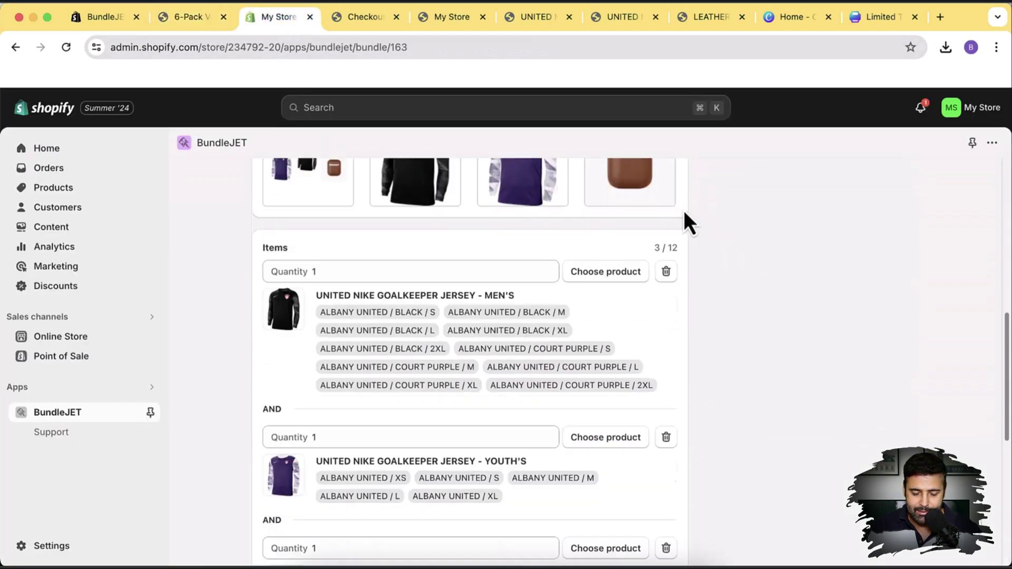
pyautogui.scroll(-1, 680, 247)
pyautogui.scroll(10, 673, 285)
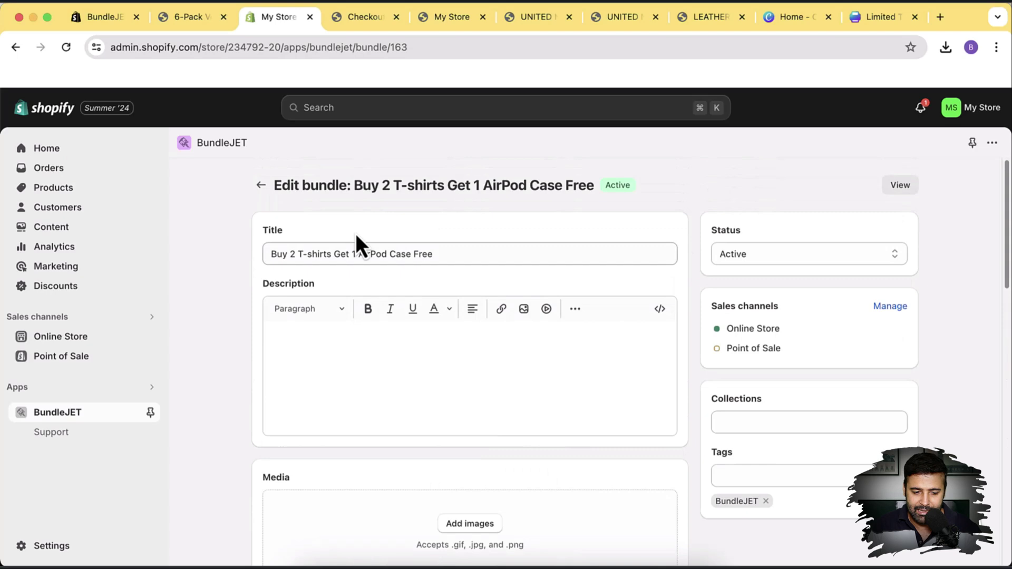
# Return to the BundleJET bundle list and start a new bundle titled "Buy 6 And Get 10% Off".
pyautogui.click(261, 185)
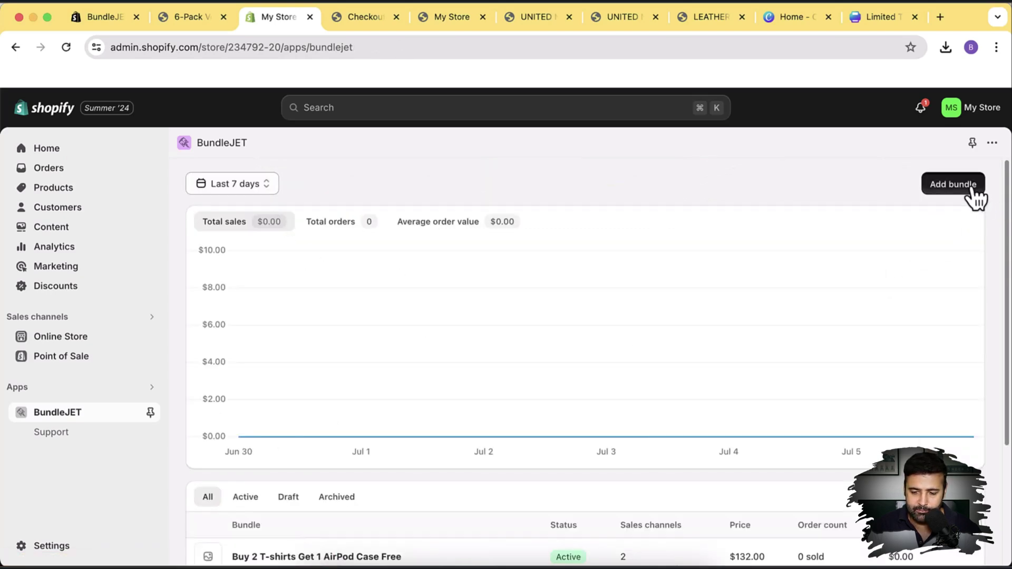
pyautogui.click(972, 191)
pyautogui.click(458, 254)
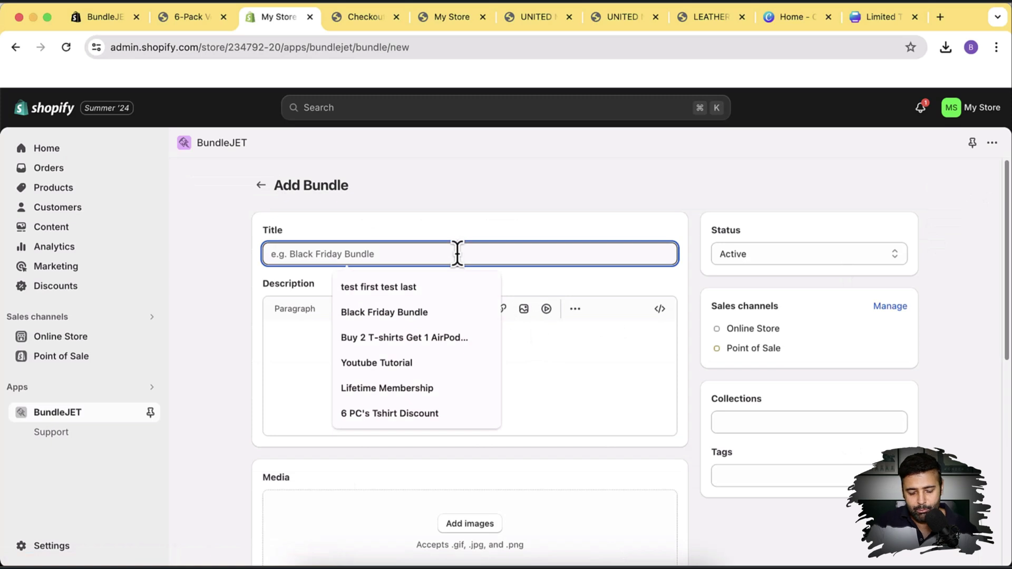
pyautogui.write('Buy ')
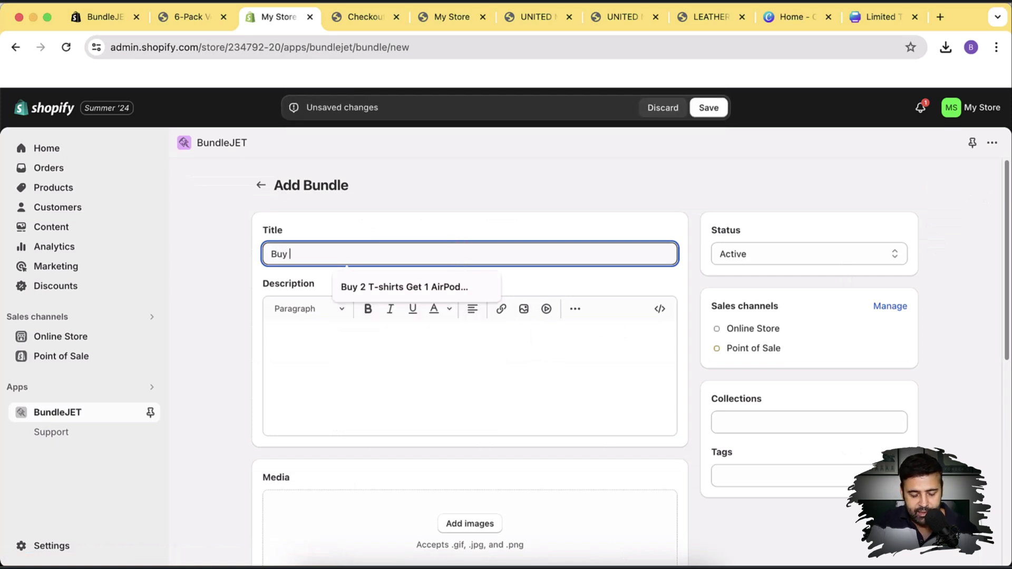
pyautogui.write('6')
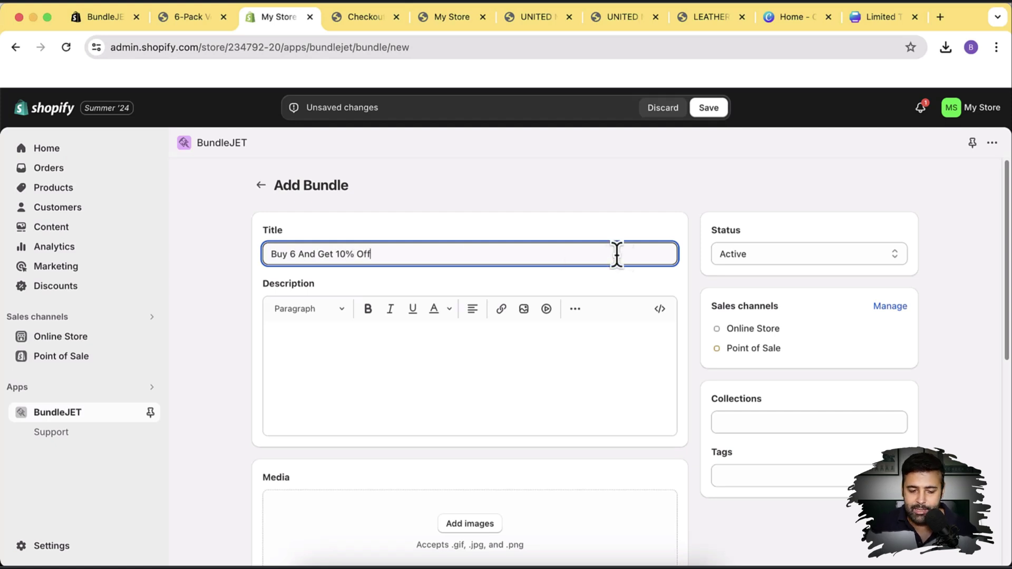
# Add the ALBANY UNITED / BLACK / S variant of UNITED NIKE DRILL TOP - WOMEN'S as the bundle's item.
pyautogui.scroll(-5, 691, 211)
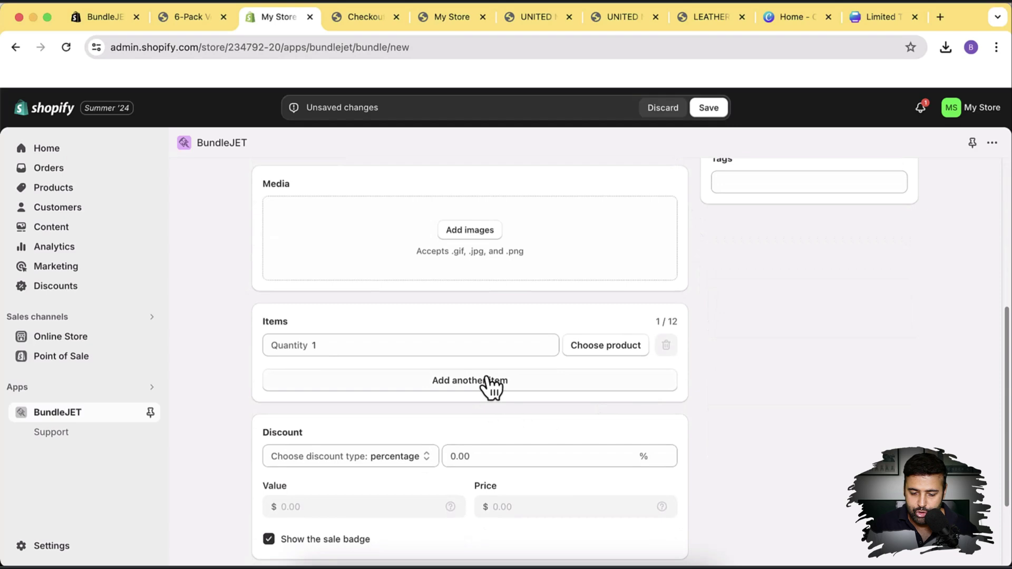
pyautogui.click(578, 348)
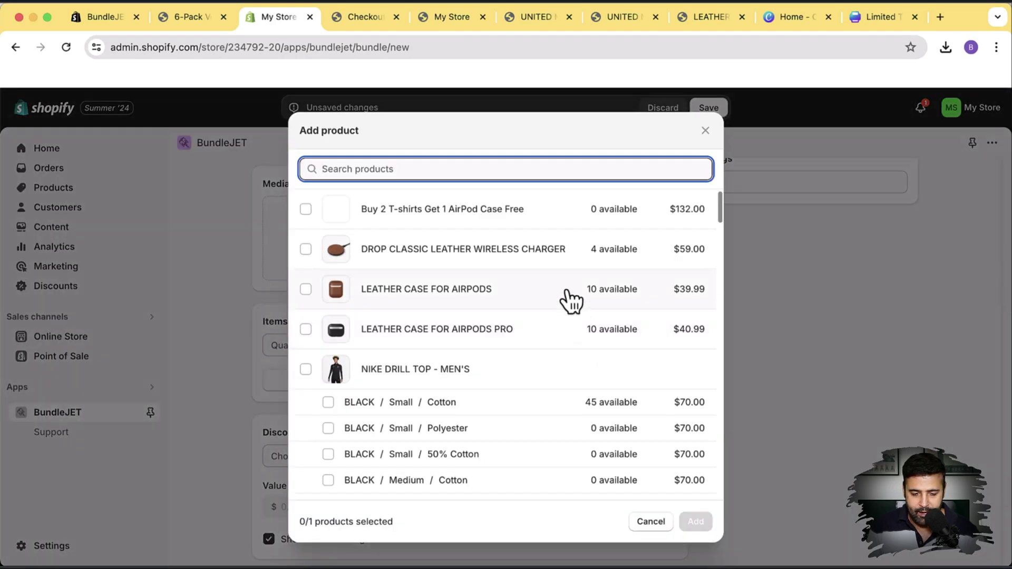
pyautogui.scroll(-8, 566, 270)
pyautogui.scroll(-15, 568, 272)
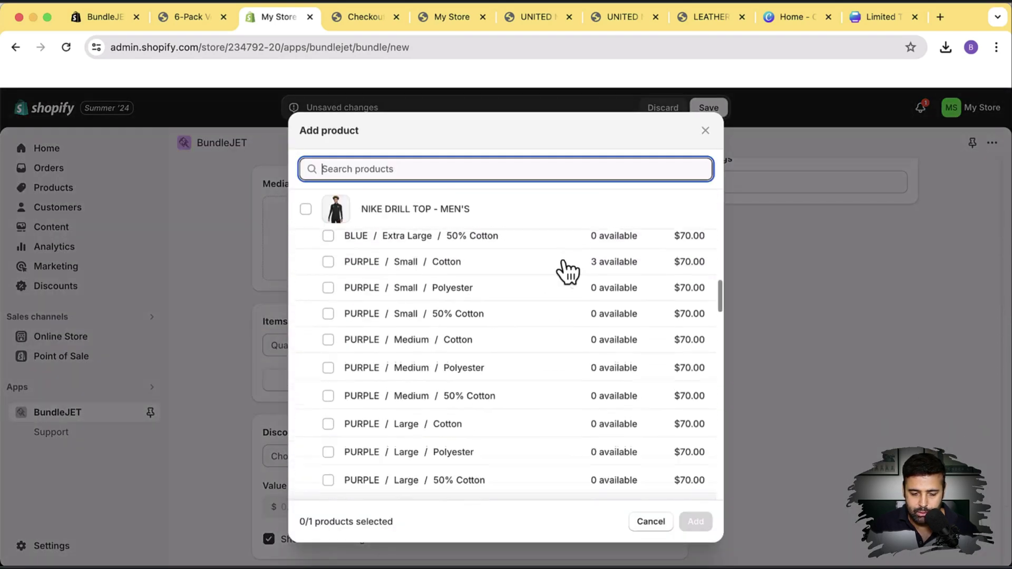
pyautogui.scroll(-3, 567, 272)
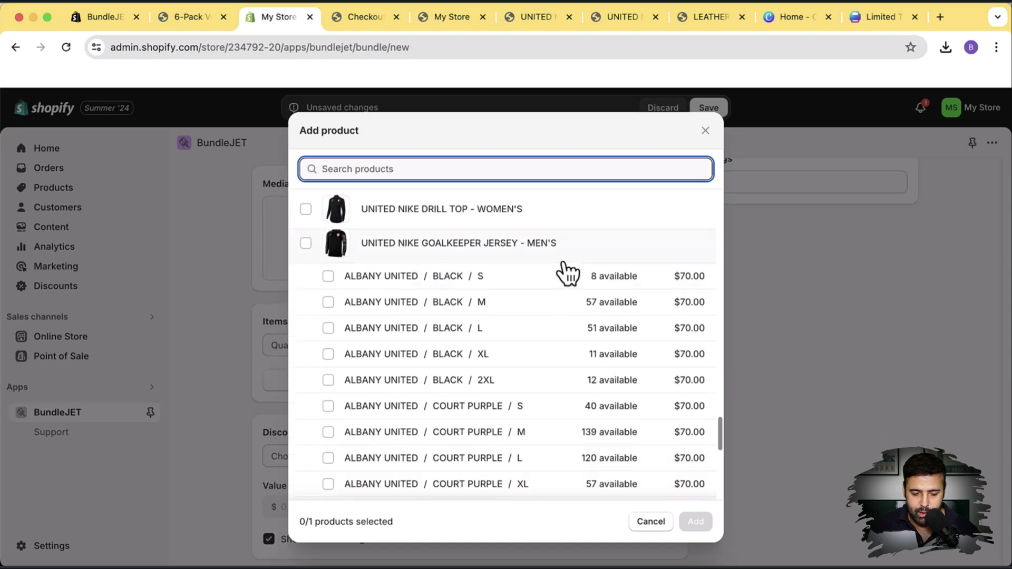
pyautogui.scroll(5, 565, 274)
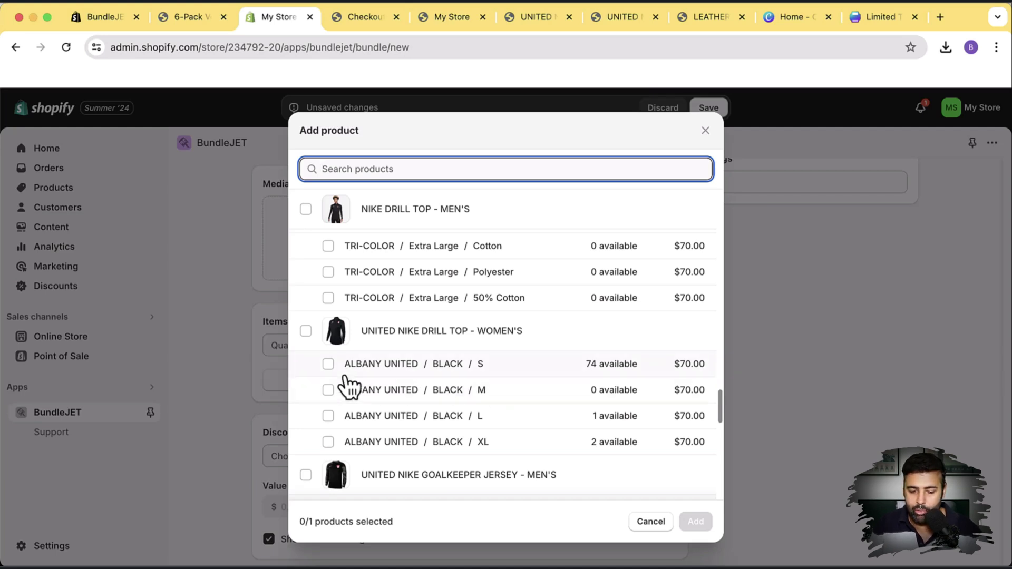
pyautogui.click(330, 369)
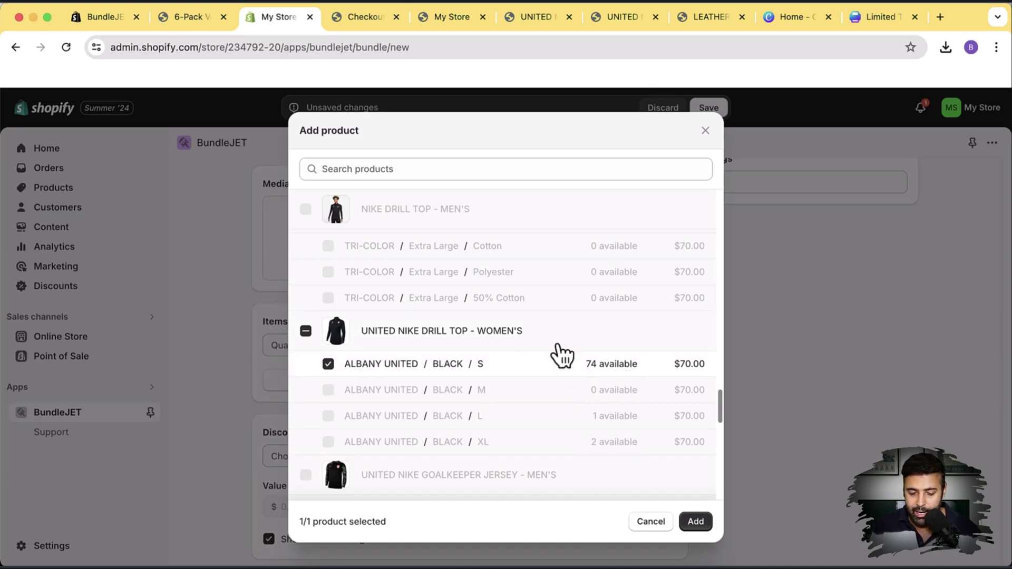
pyautogui.click(702, 527)
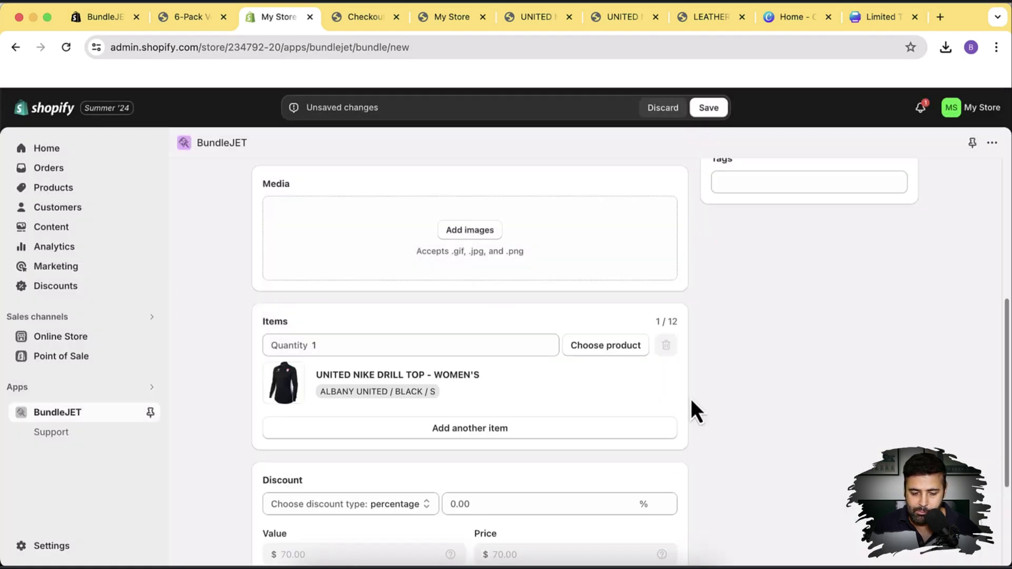
# Set the drill top's quantity to 6 and the bundle's percentage discount to 10%.
pyautogui.doubleClick(307, 345)
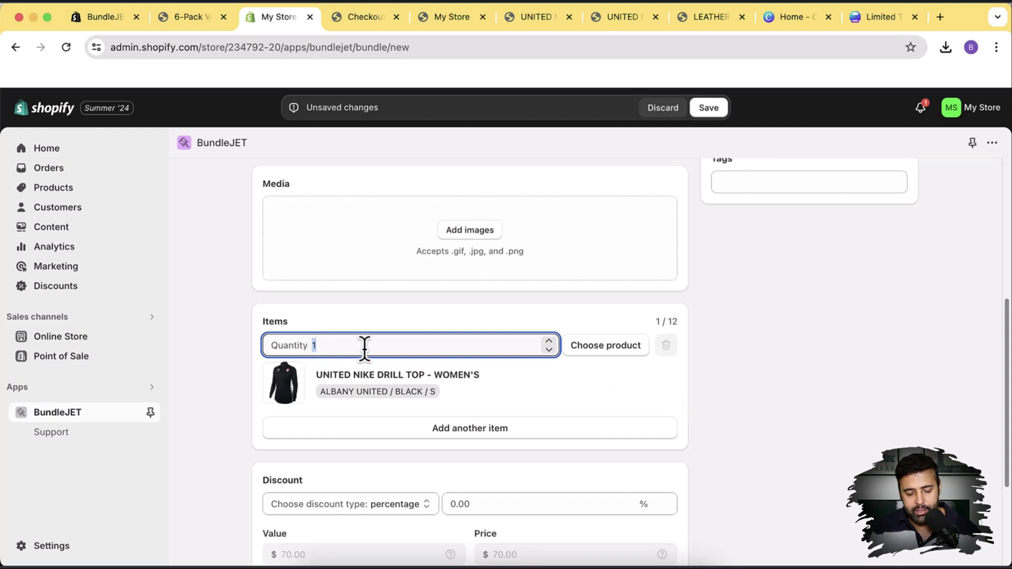
pyautogui.write('6')
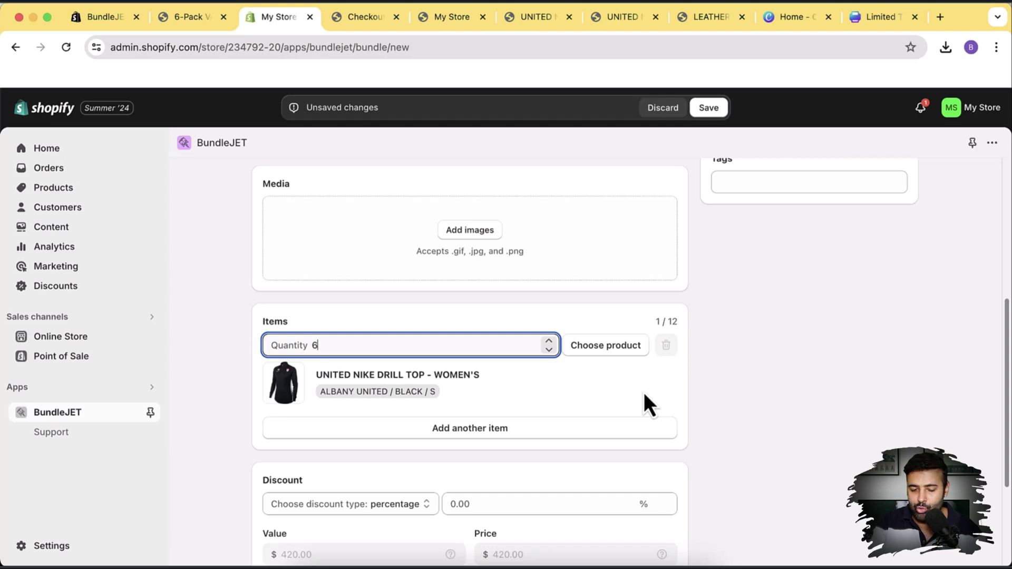
pyautogui.scroll(5, 660, 358)
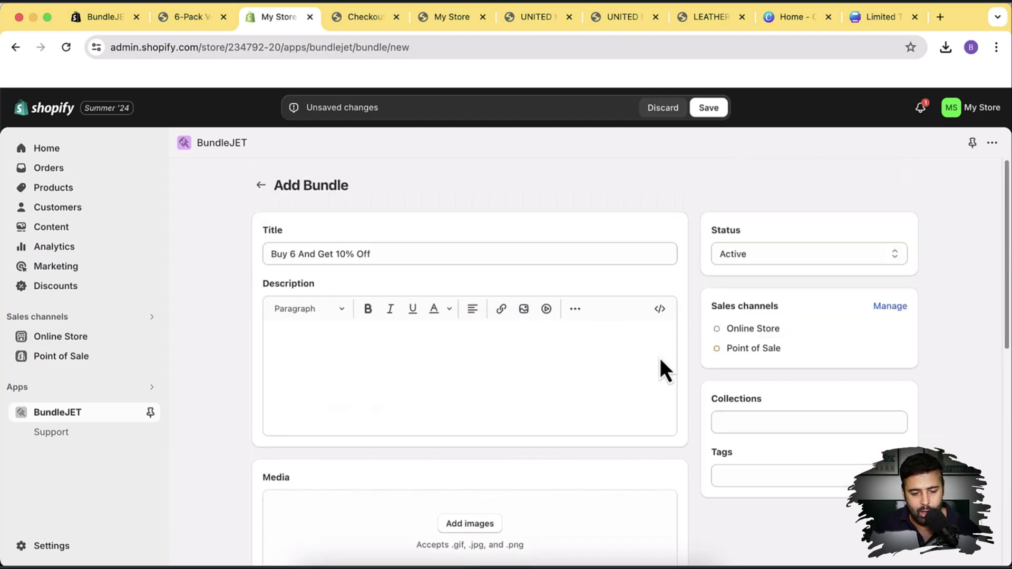
pyautogui.scroll(-8, 683, 295)
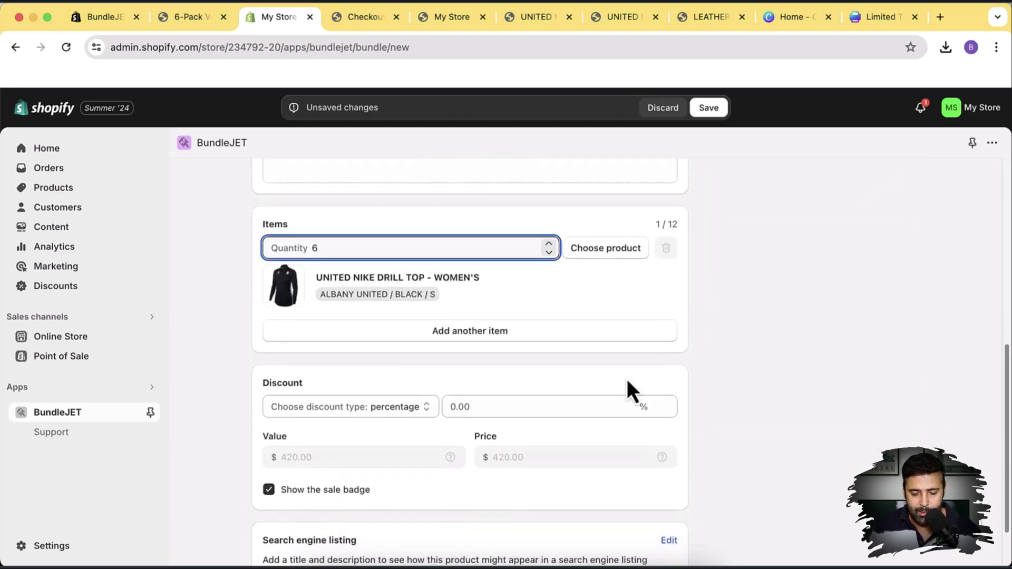
pyautogui.click(489, 407)
pyautogui.write('10')
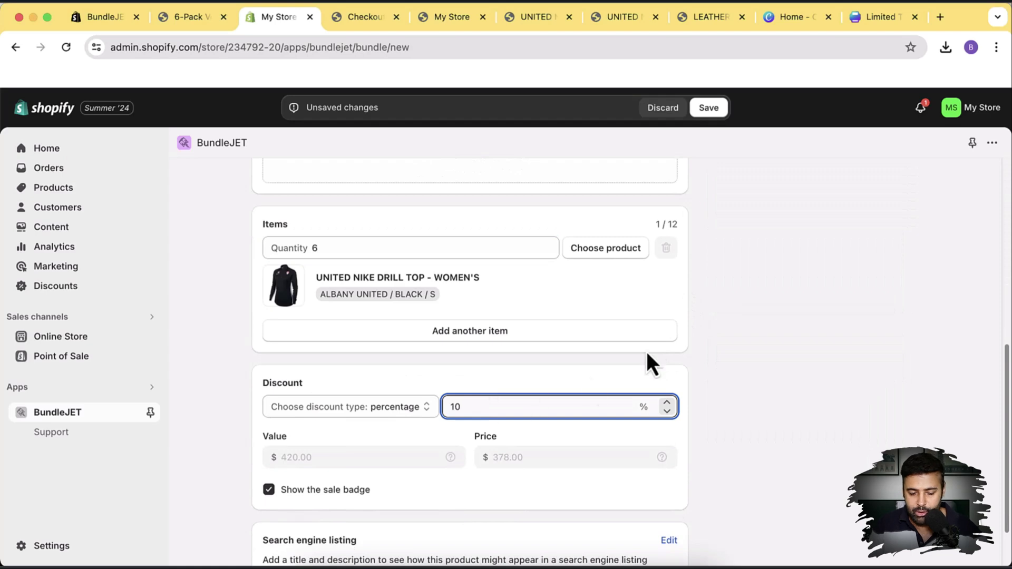
pyautogui.scroll(-3, 759, 340)
pyautogui.click(711, 354)
# Upload the image 1-tshirt.webp from the Desktop folder to the bundle's media.
pyautogui.scroll(5, 633, 430)
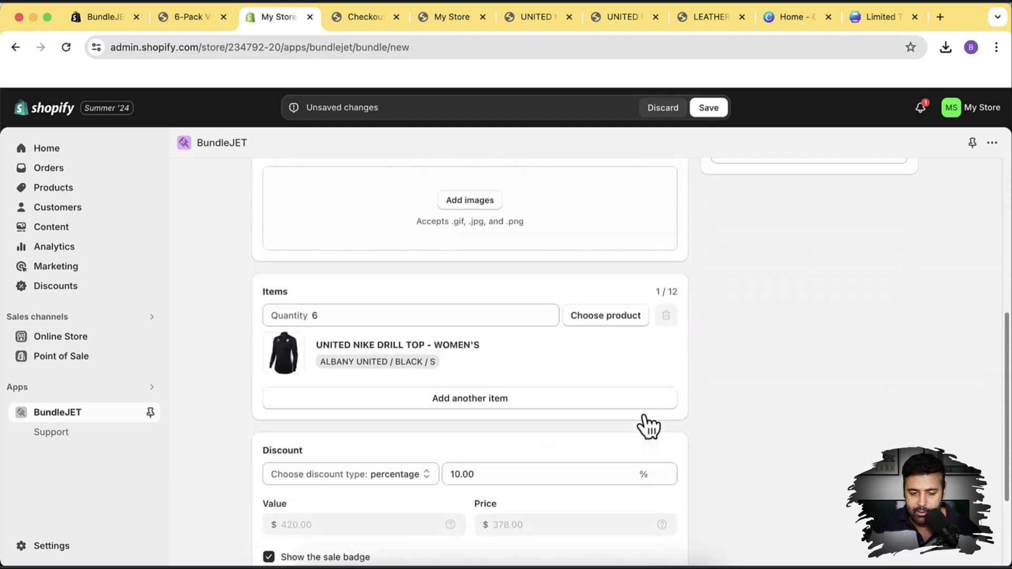
pyautogui.scroll(5, 648, 426)
pyautogui.click(479, 464)
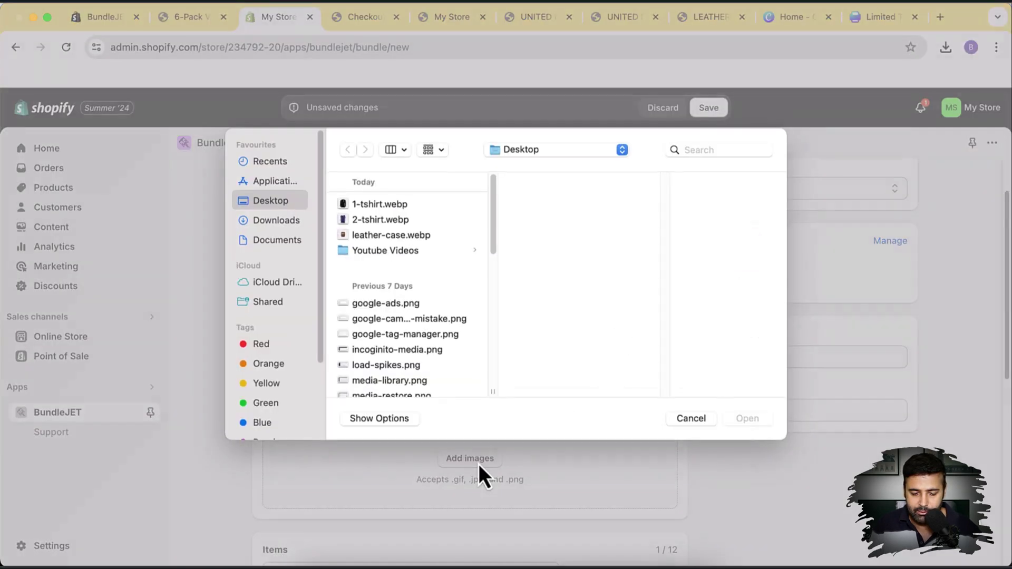
pyautogui.click(426, 211)
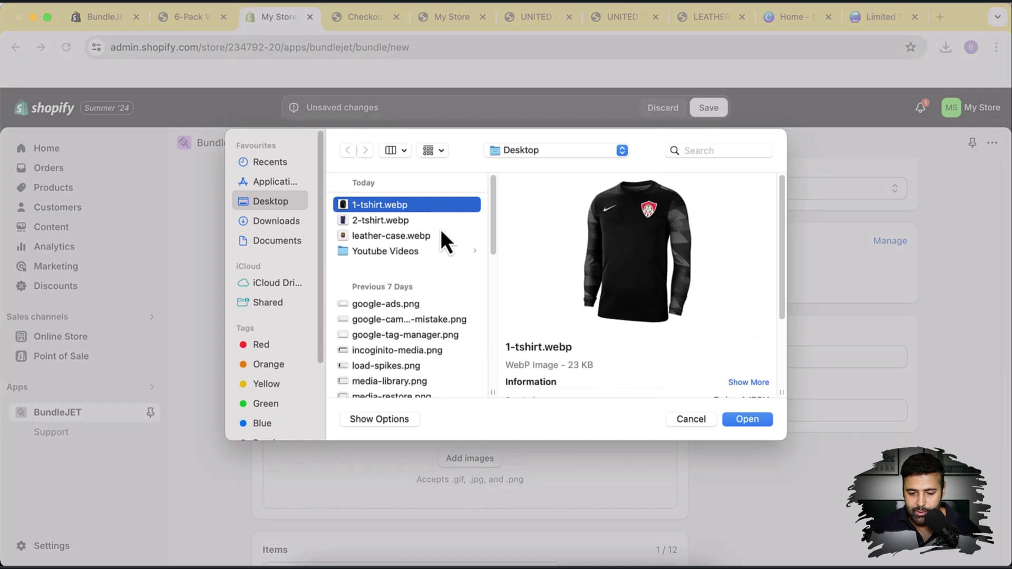
pyautogui.click(745, 420)
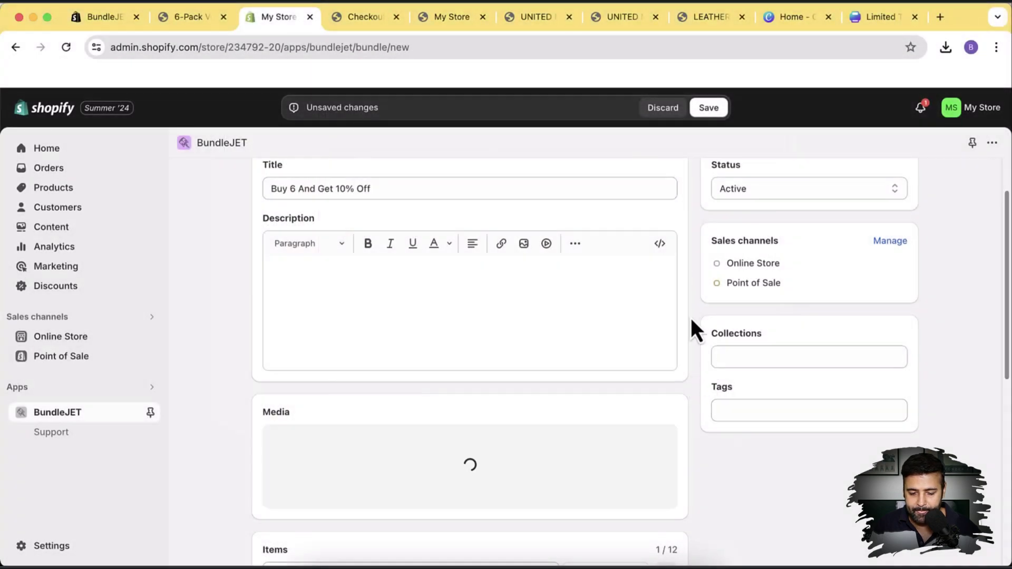
# Save the new bundle and view its product page in the online store.
pyautogui.scroll(2, 675, 340)
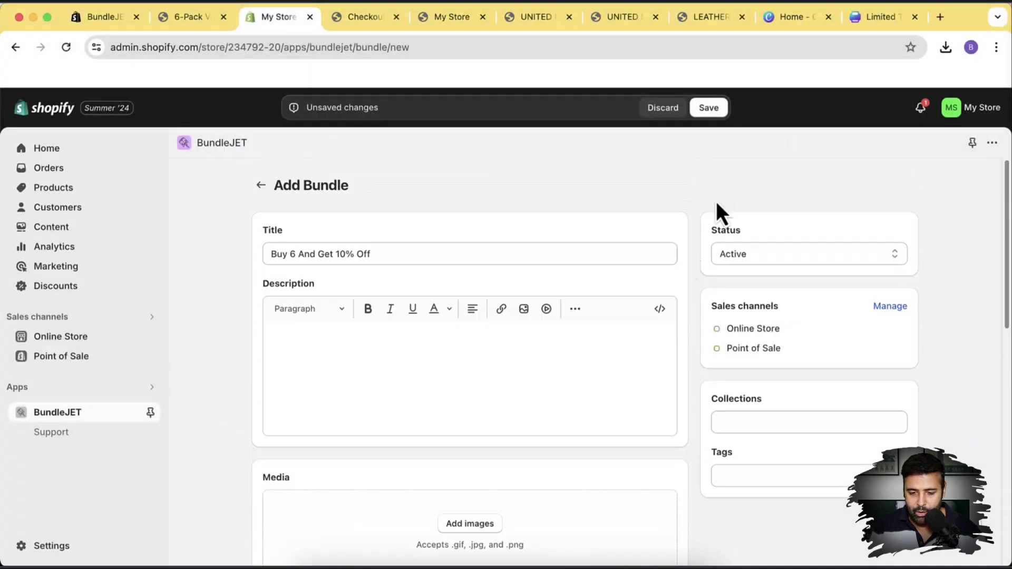
pyautogui.click(713, 111)
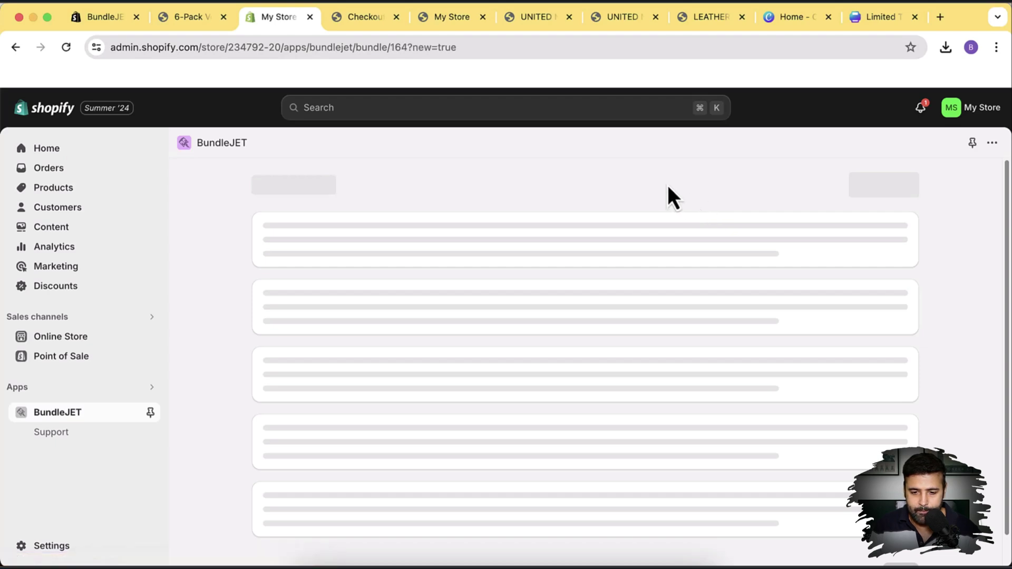
pyautogui.scroll(-2, 668, 187)
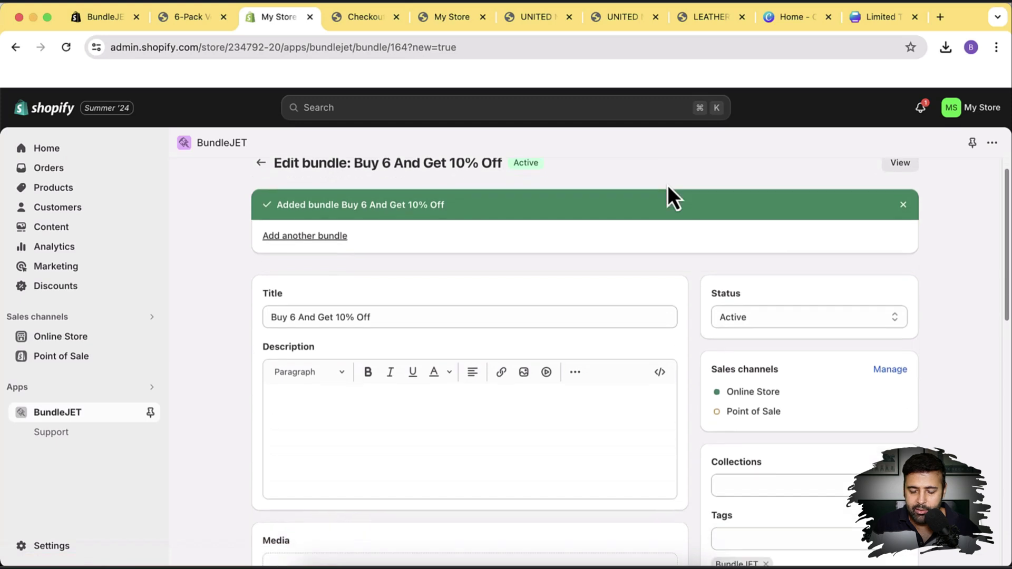
pyautogui.scroll(2, 680, 290)
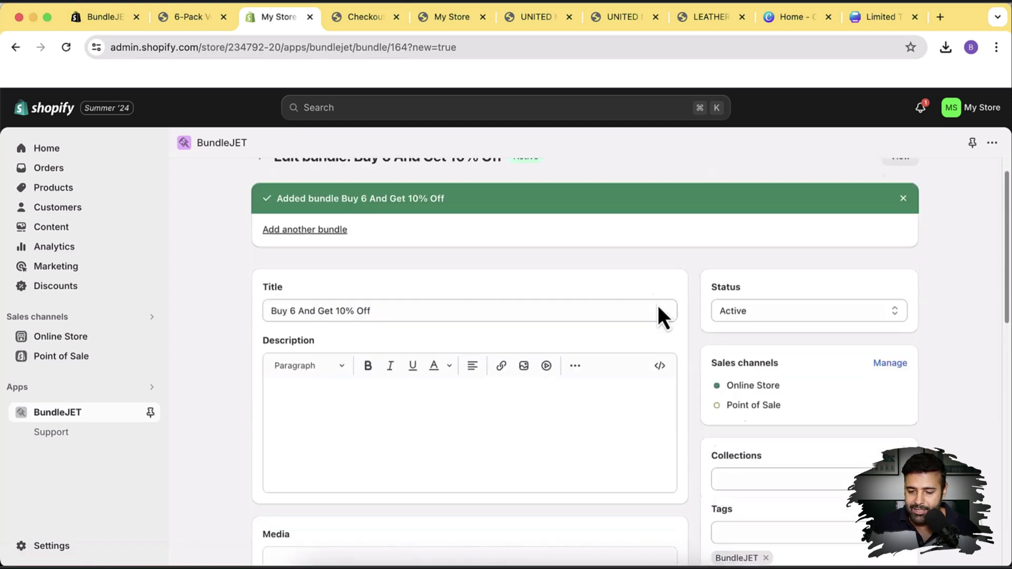
pyautogui.click(900, 188)
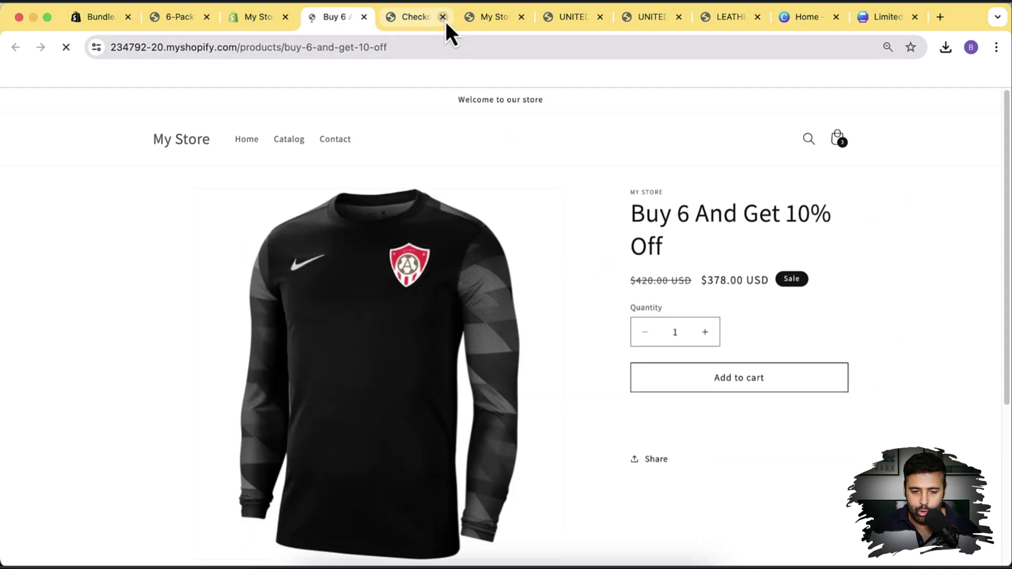
# Close all the browser tabs that come after the new bundle's product page, from Checkout to Limited.
pyautogui.click(444, 19)
pyautogui.click(445, 21)
pyautogui.click(445, 21)
pyautogui.click(445, 21)
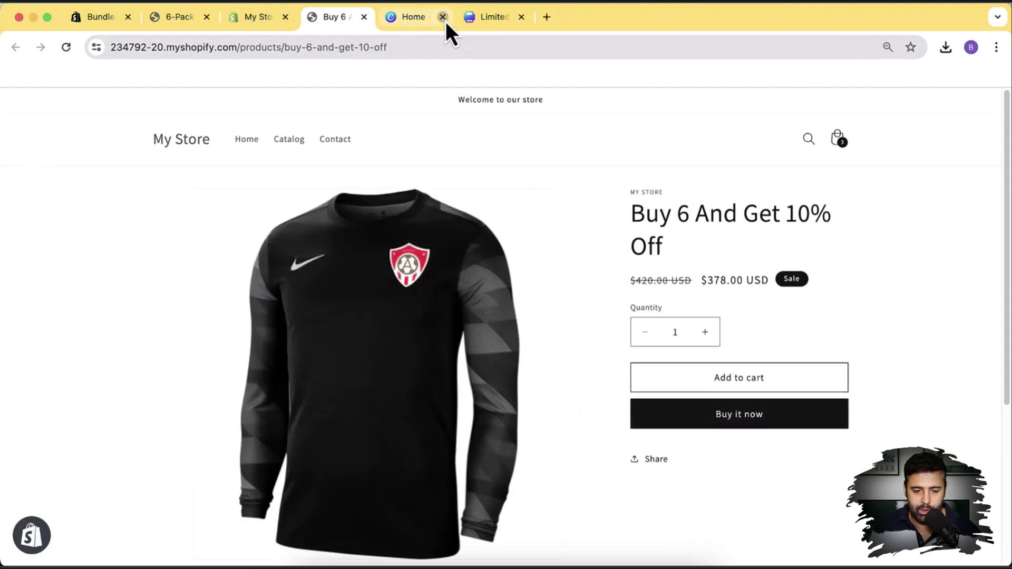
pyautogui.click(445, 21)
pyautogui.click(443, 18)
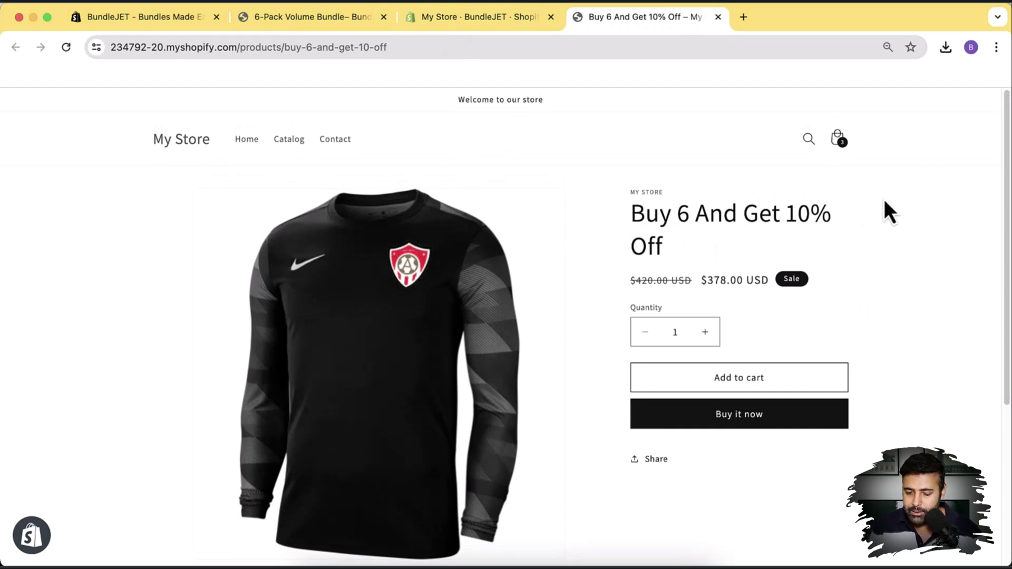
# Check the included products of the Buy 6 And Get 10% Off bundle and add the bundle to the cart.
pyautogui.scroll(-3, 922, 294)
pyautogui.scroll(2, 899, 239)
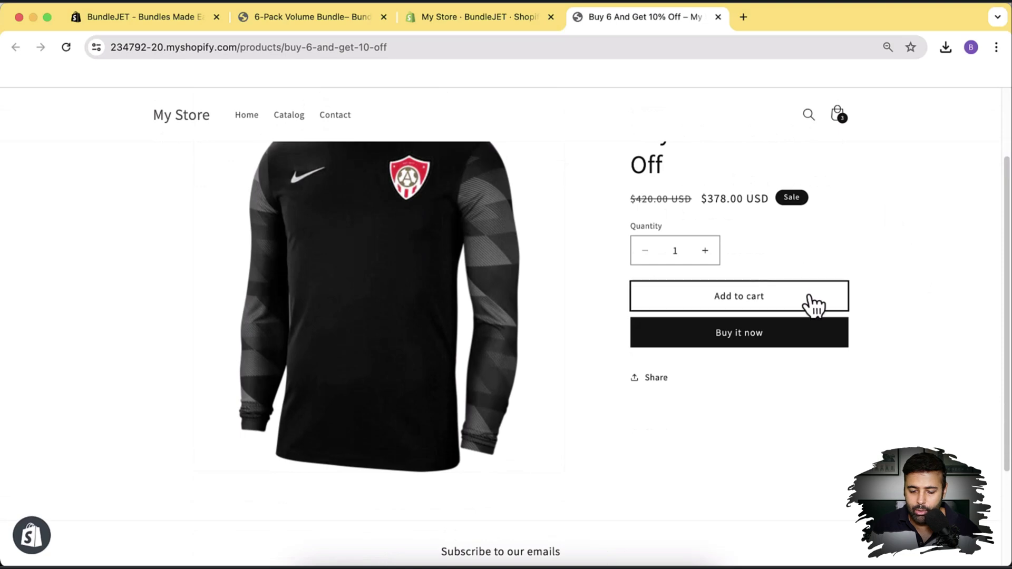
pyautogui.scroll(2, 893, 309)
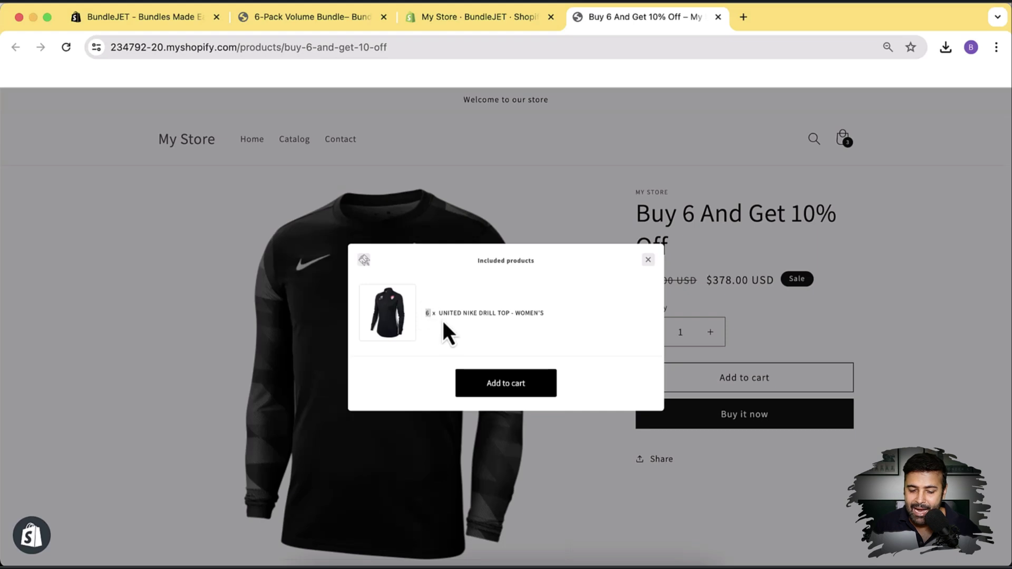
pyautogui.moveTo(440, 313); pyautogui.dragTo(533, 321)
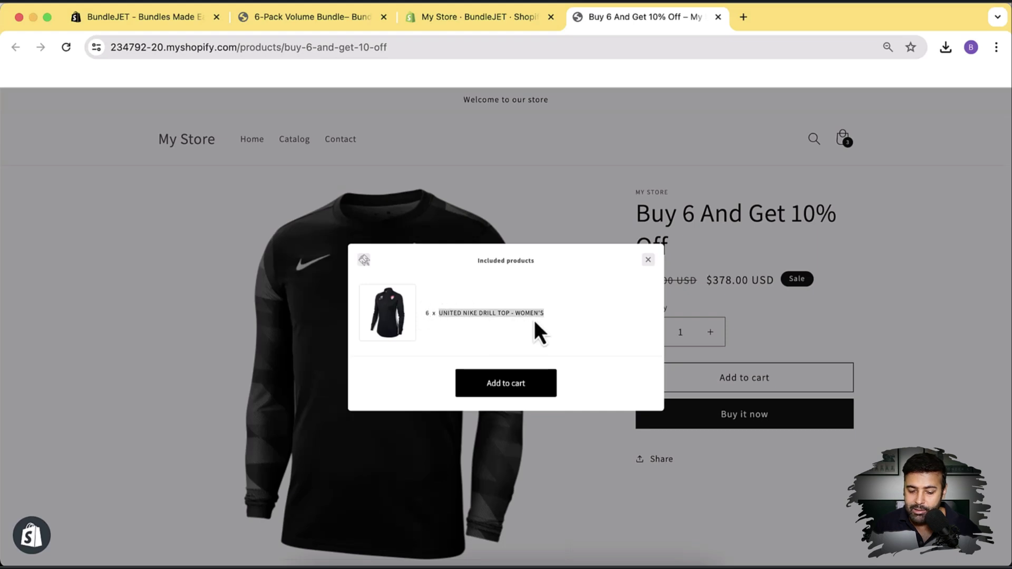
pyautogui.click(586, 325)
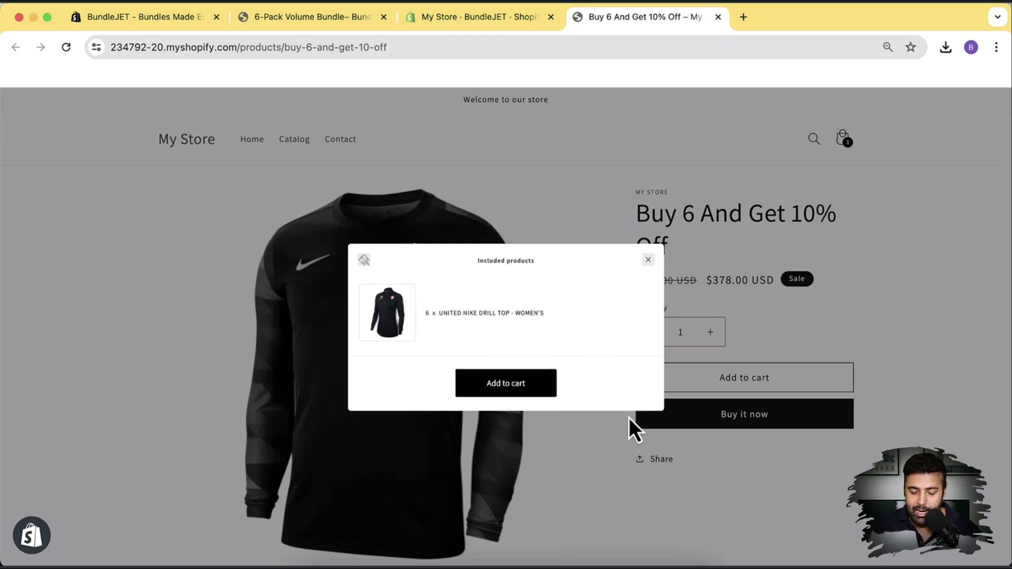
pyautogui.click(506, 384)
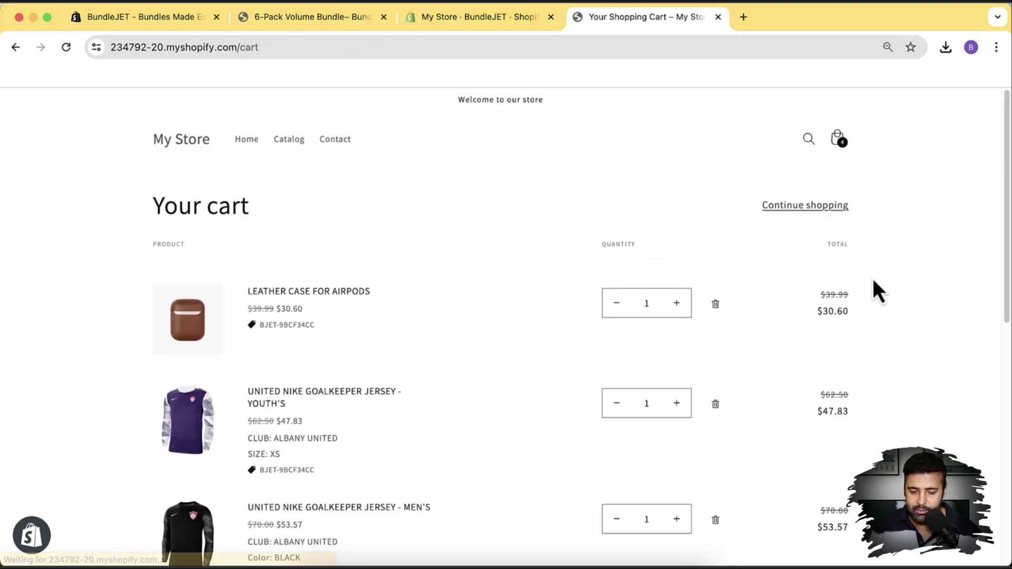
# Review the cart and empty it by removing the Buy 2 T-shirts Get 1 AirPod Case Free and Buy 6 And Get 10% Off bundles.
pyautogui.scroll(-5, 872, 287)
pyautogui.scroll(-3, 820, 293)
pyautogui.scroll(10, 821, 293)
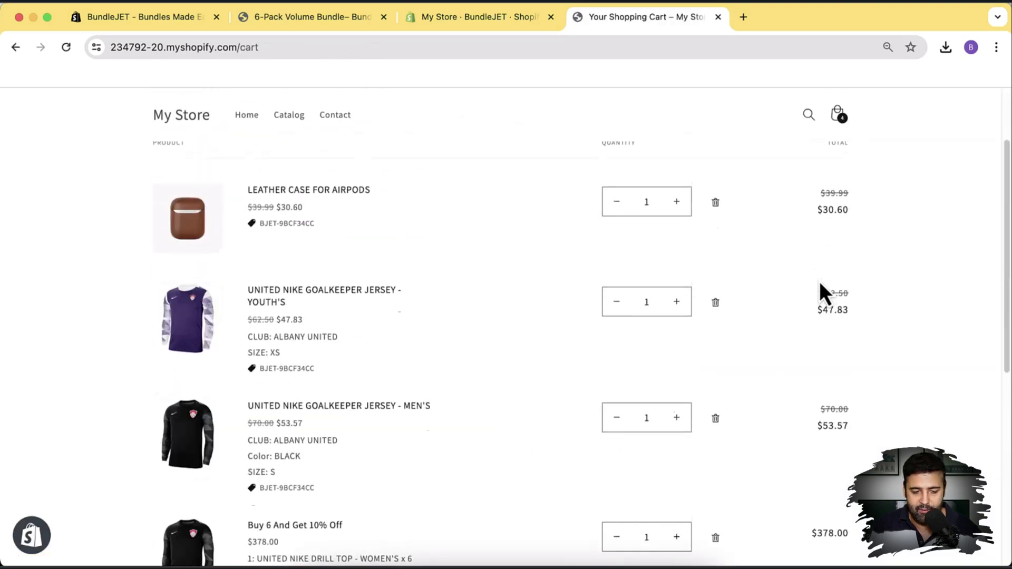
pyautogui.scroll(-3, 821, 306)
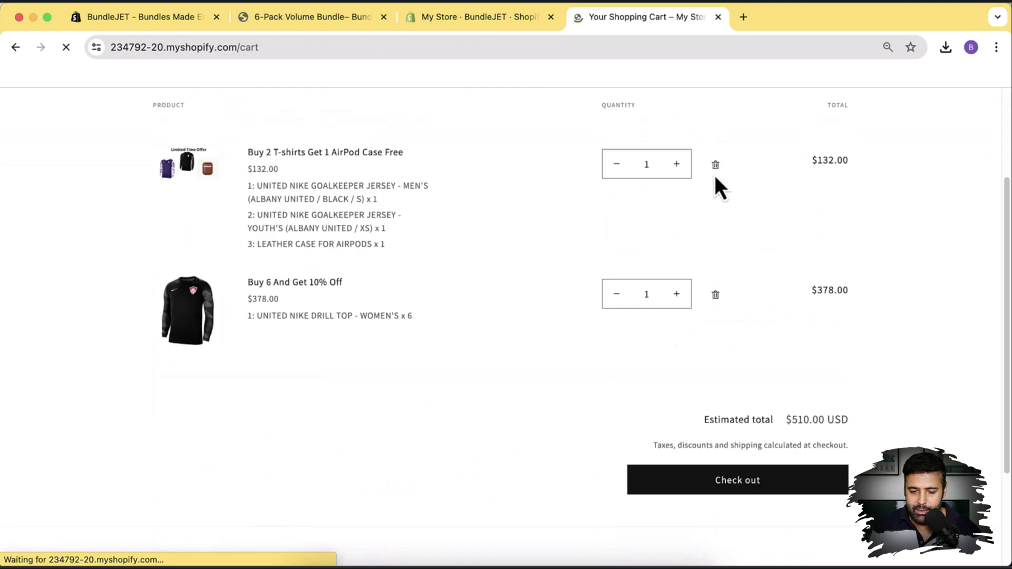
pyautogui.scroll(3, 766, 378)
pyautogui.click(716, 304)
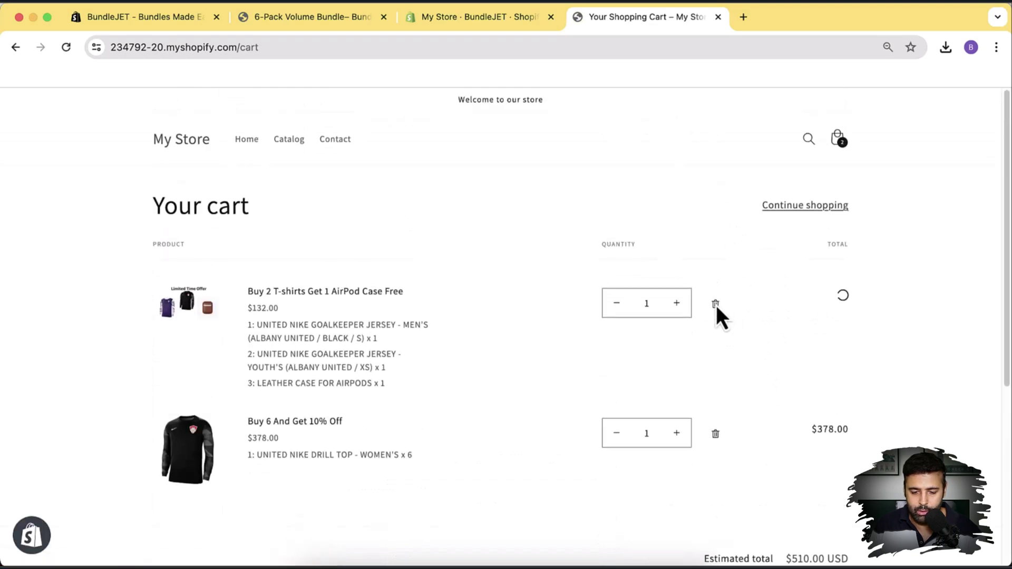
# Reopen the Buy 6 And Get 10% Off product page from its bundle editor, close the old cart tab, and add the bundle to the cart.
pyautogui.click(521, 20)
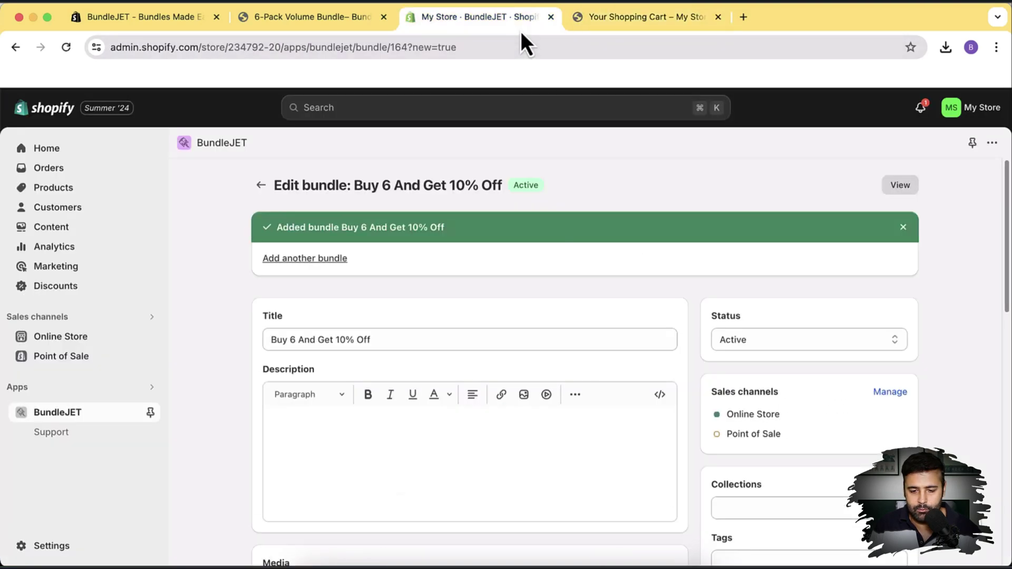
pyautogui.click(891, 185)
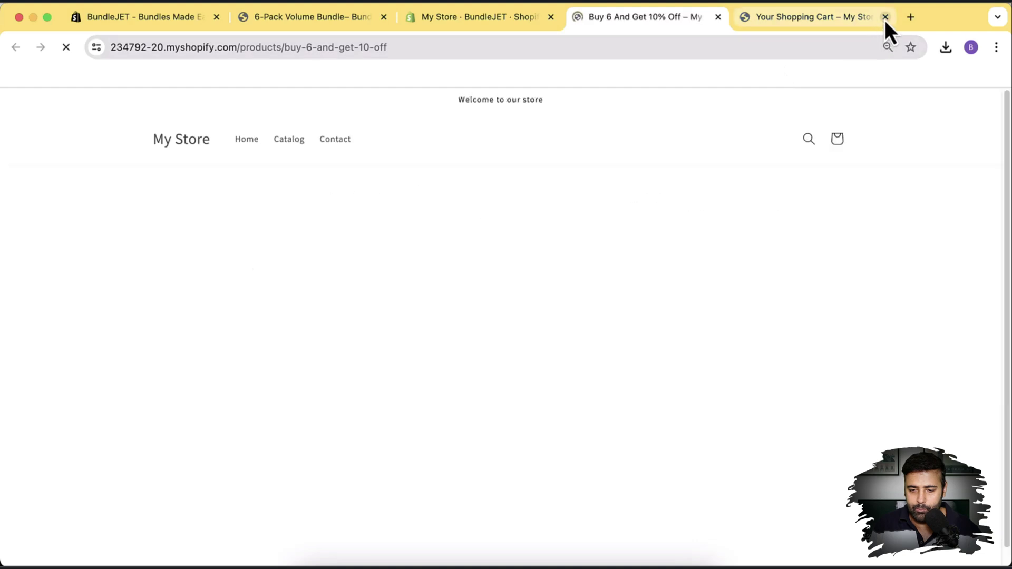
pyautogui.click(886, 17)
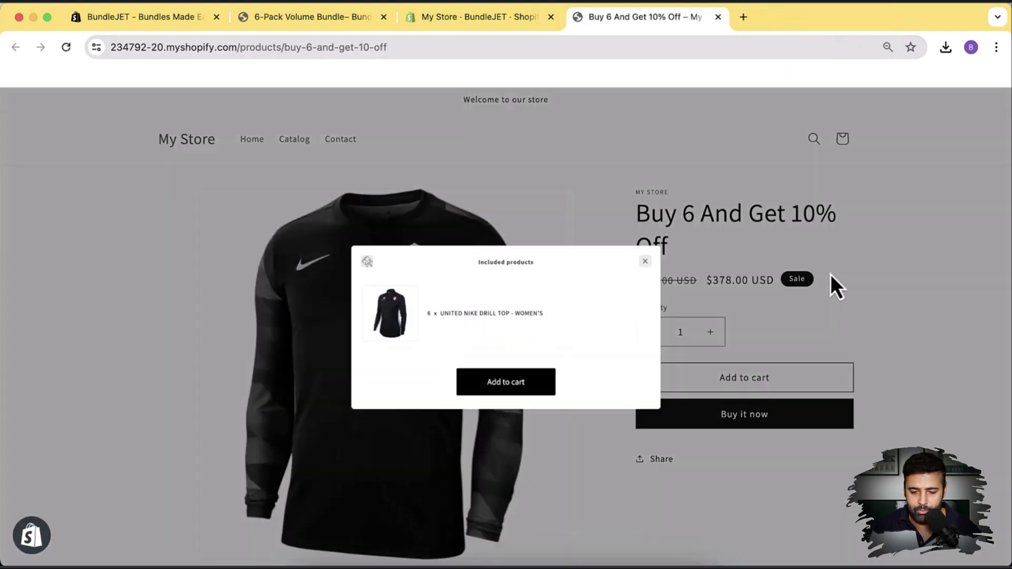
pyautogui.click(489, 385)
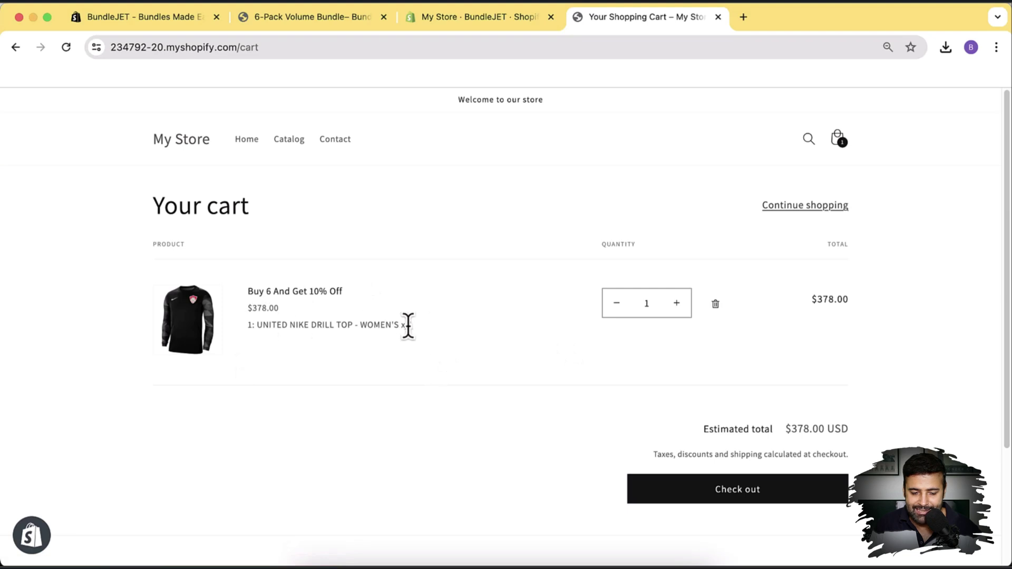
# Check the bundle's contents in the cart, proceed to checkout, and examine the product, original price and discount in the order summary.
pyautogui.moveTo(397, 327); pyautogui.dragTo(254, 327)
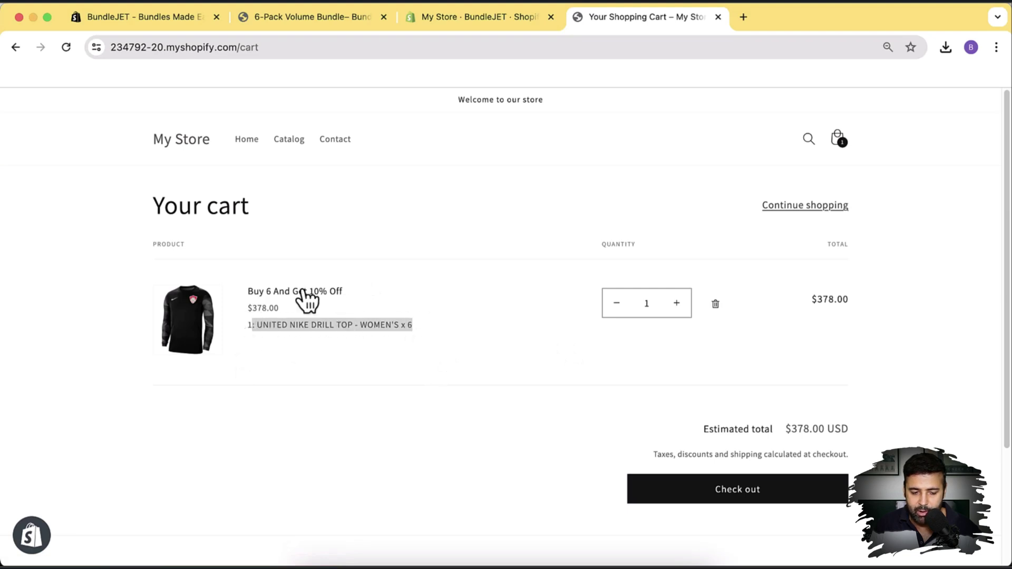
pyautogui.click(805, 506)
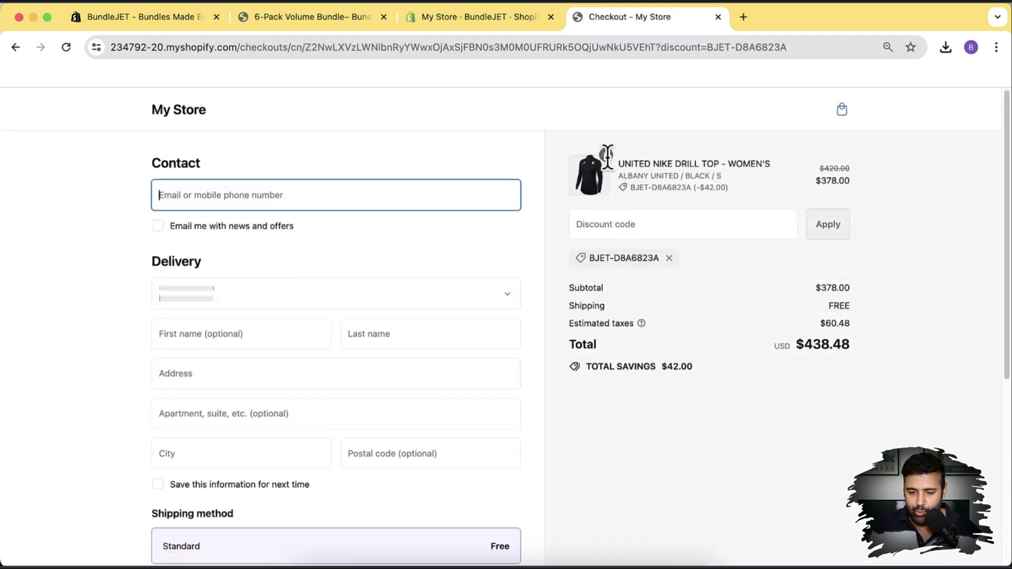
pyautogui.moveTo(626, 163); pyautogui.dragTo(755, 162)
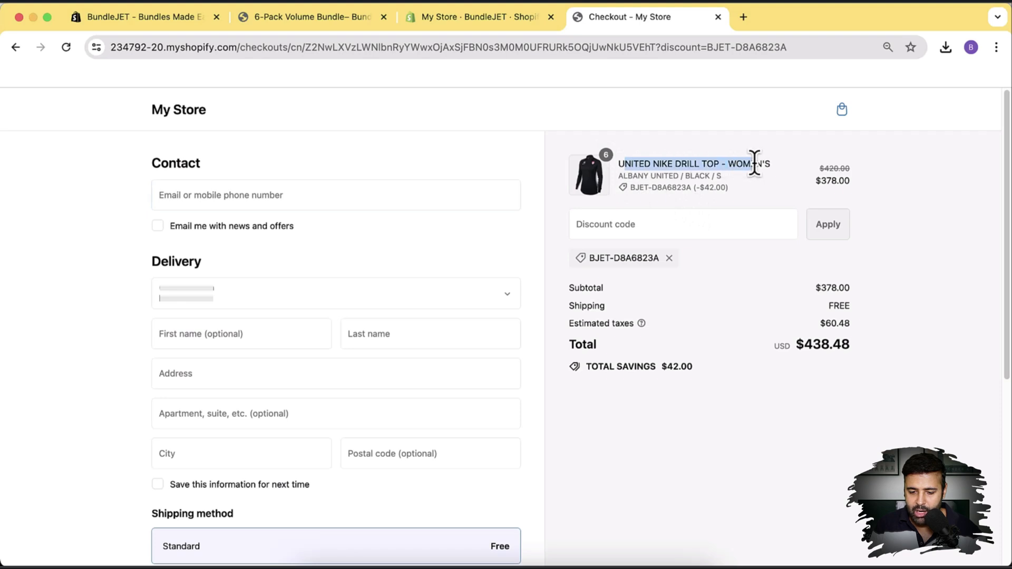
pyautogui.moveTo(820, 168); pyautogui.dragTo(844, 168)
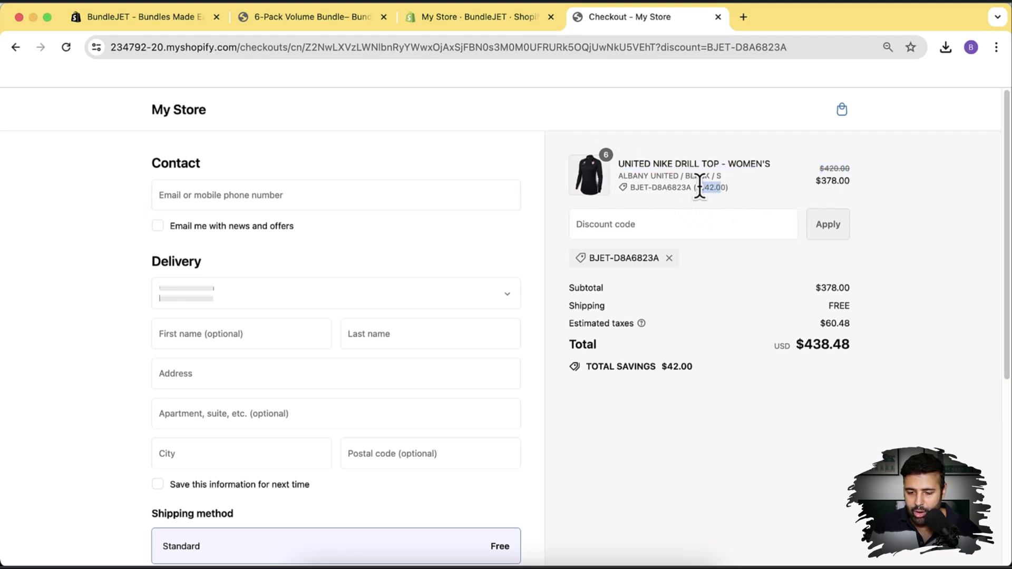